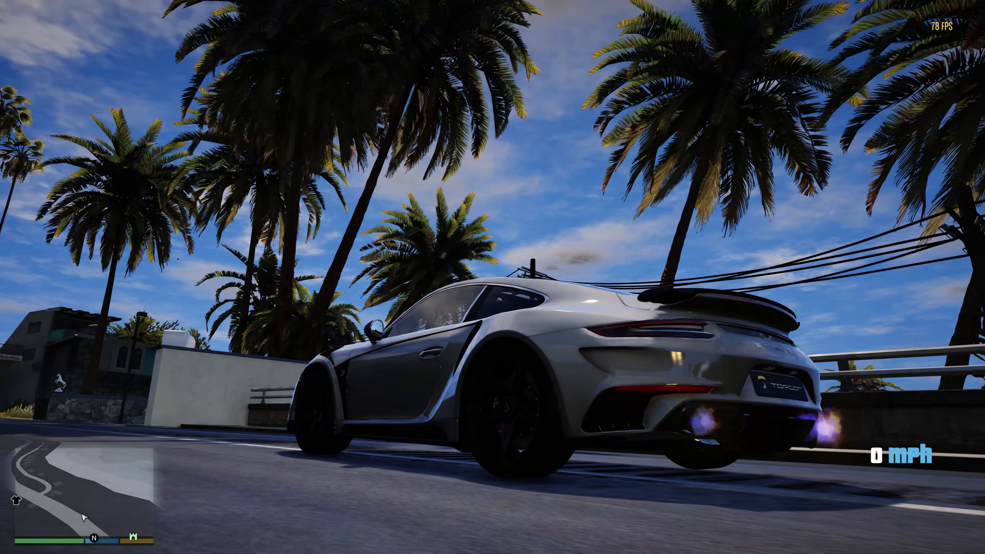
key(w)
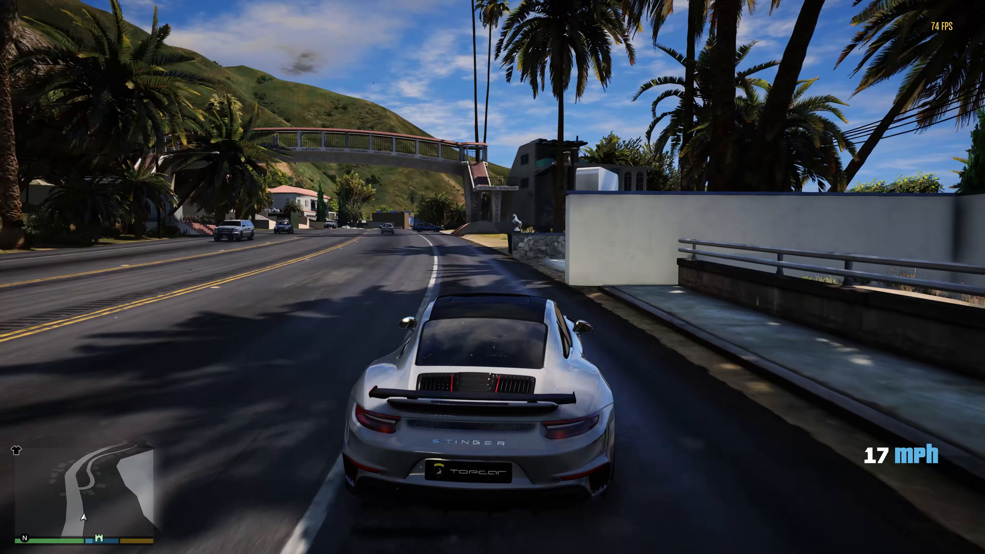
key(w)
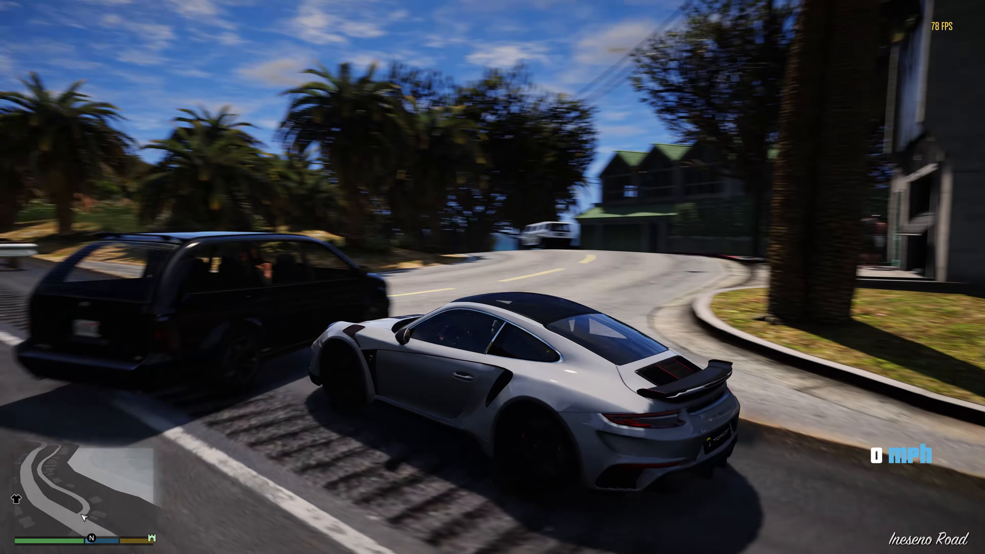
key(w)
key(w)
key(d)
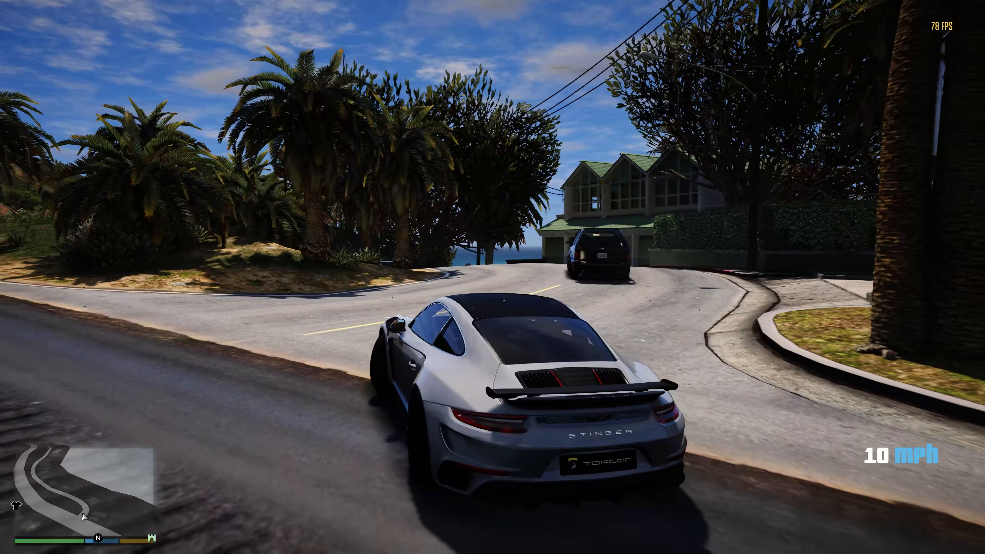
key(w)
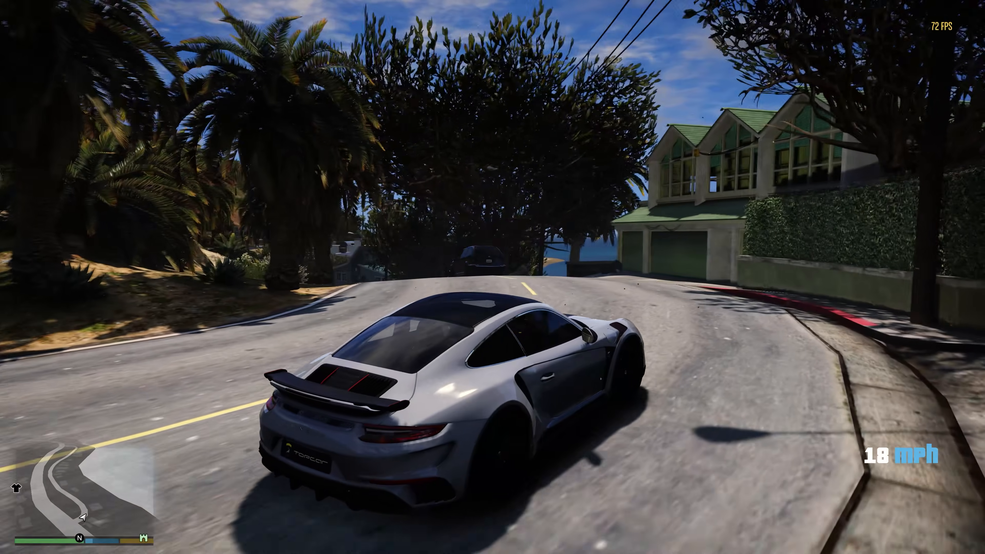
key(a)
key(w)
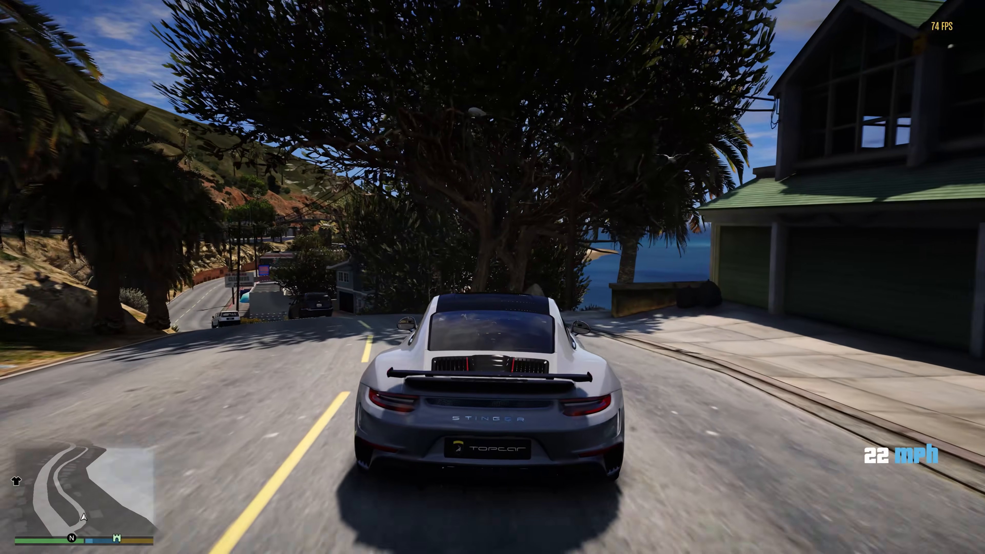
key(a)
key(w)
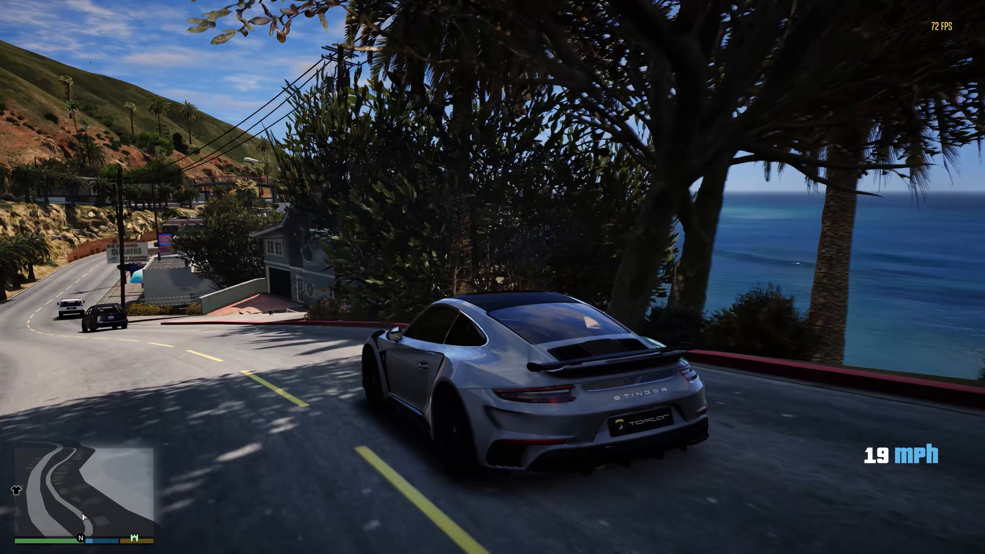
key(a)
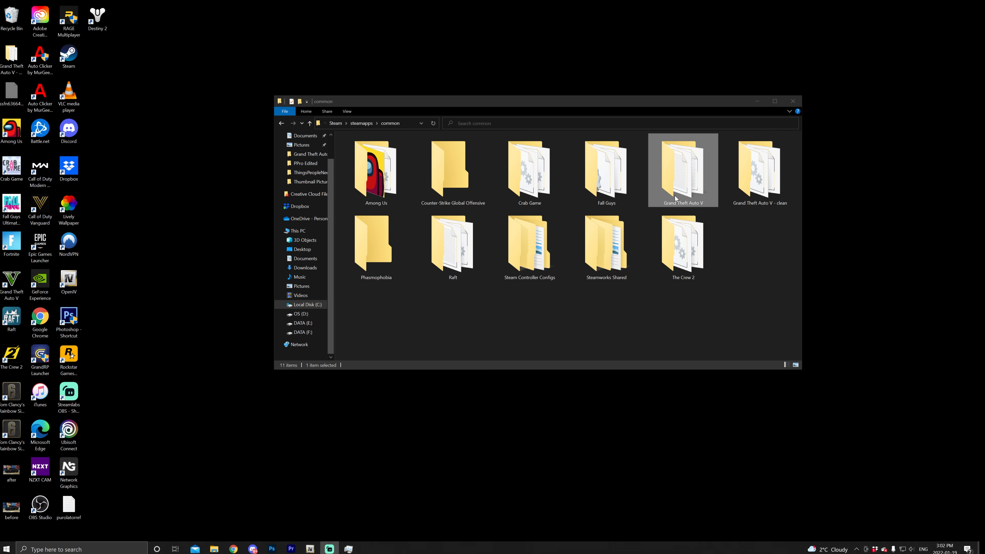
- Rename the Grand Theft Auto V folder in steamapps\common as "Grand Theft Auto V - mods"
right_click(702, 190)
click(731, 380)
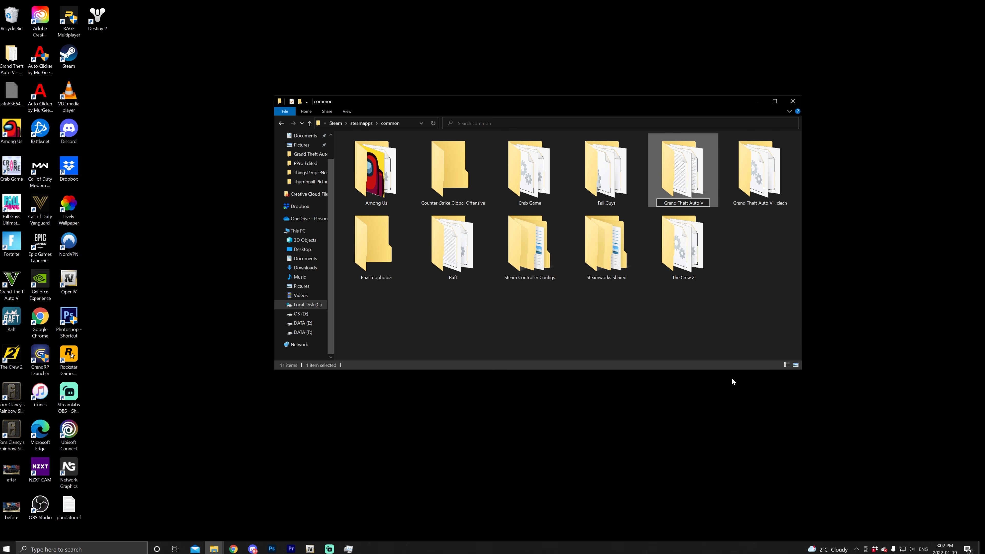
text(- mods)
key(Return)
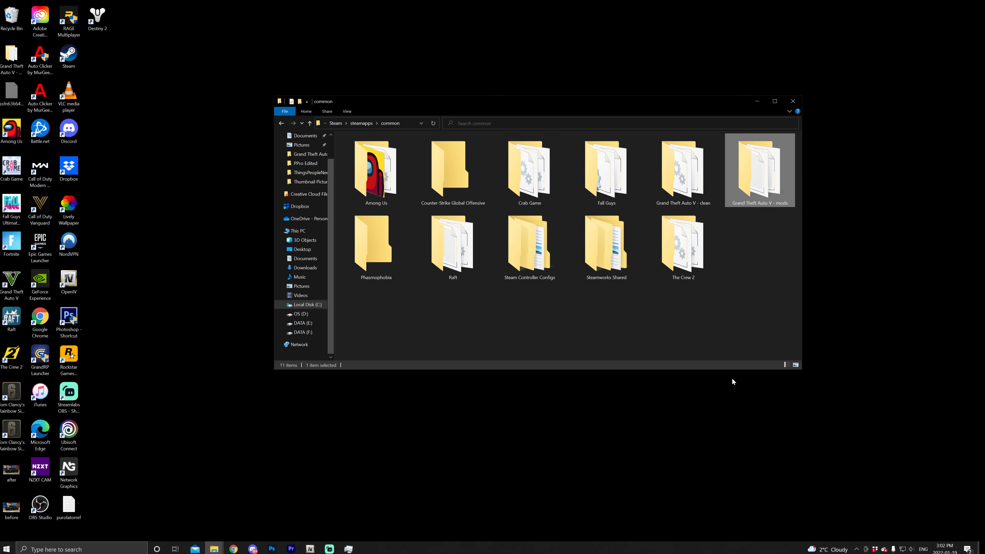
- Rename the "Grand Theft Auto V - clean" folder as "Grand Theft Auto V" to make it the active game folder
right_click(665, 203)
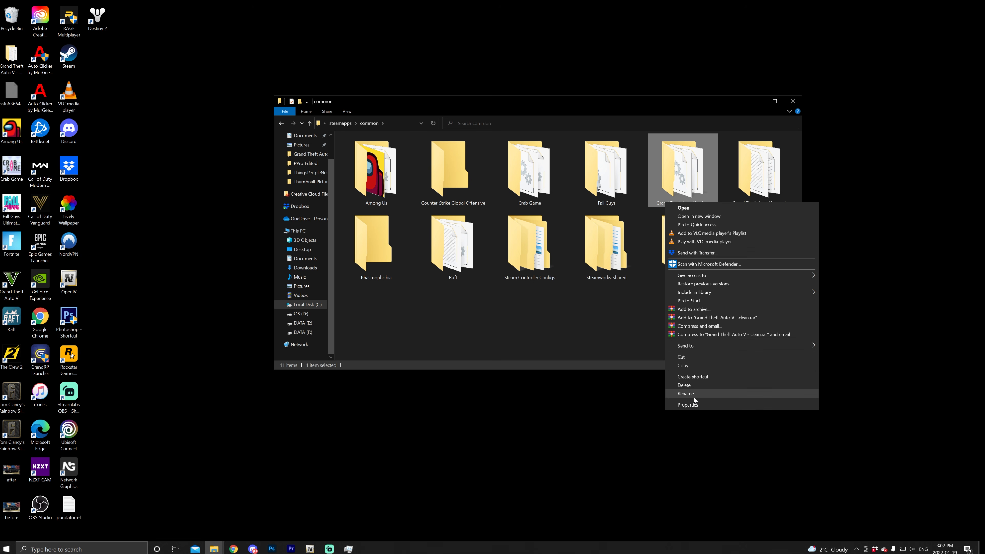
click(693, 395)
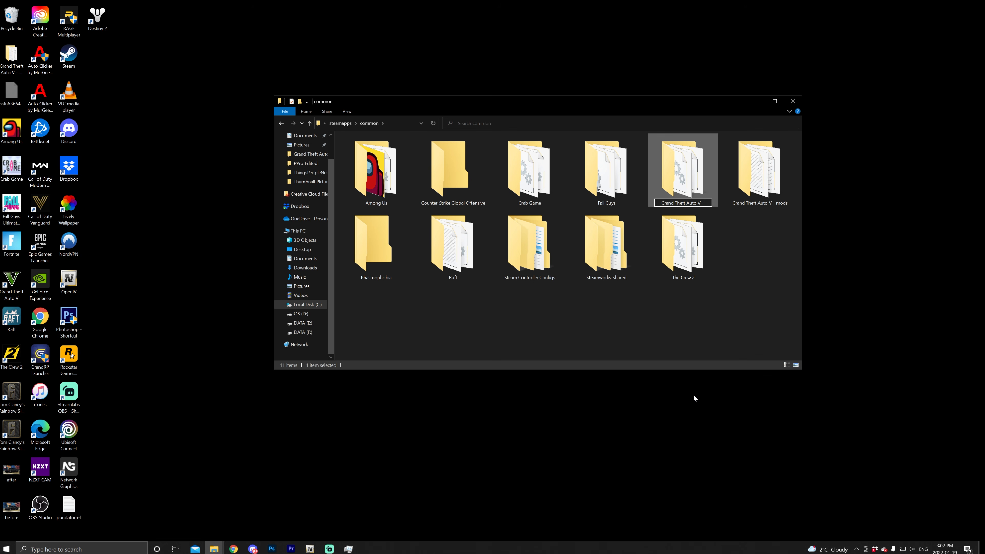
key(Return)
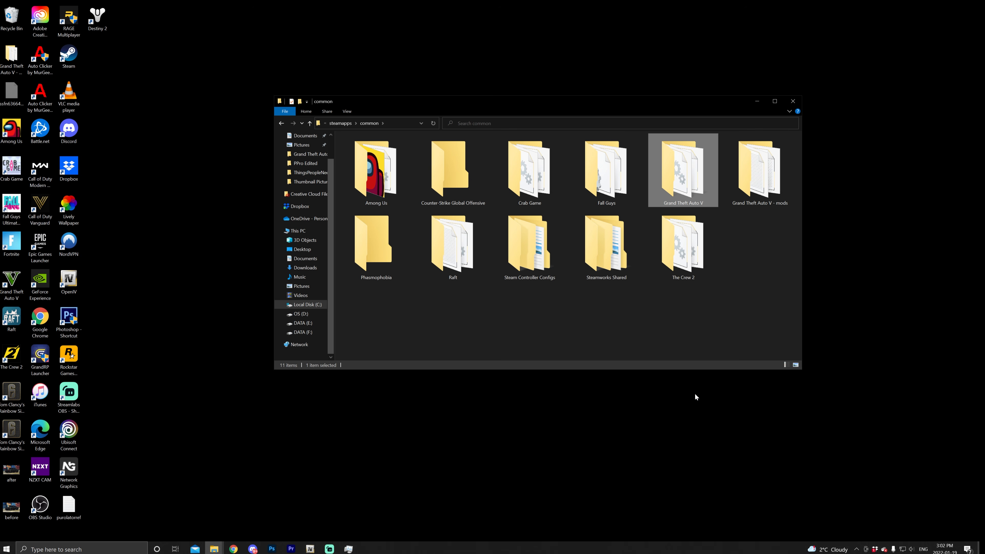
click(716, 328)
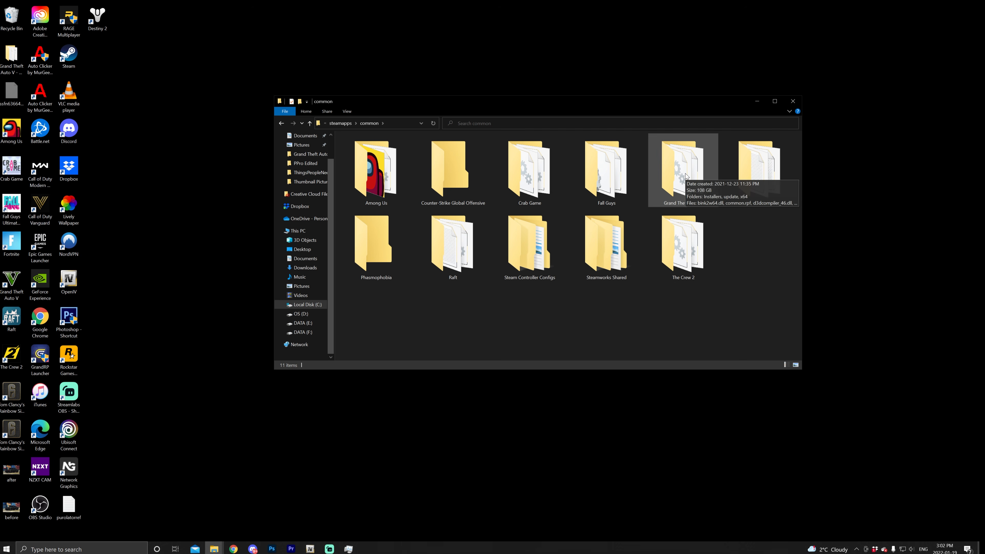
- Rename the clean copy's folder back to "Grand Theft Auto V - clean"
right_click(693, 178)
click(725, 364)
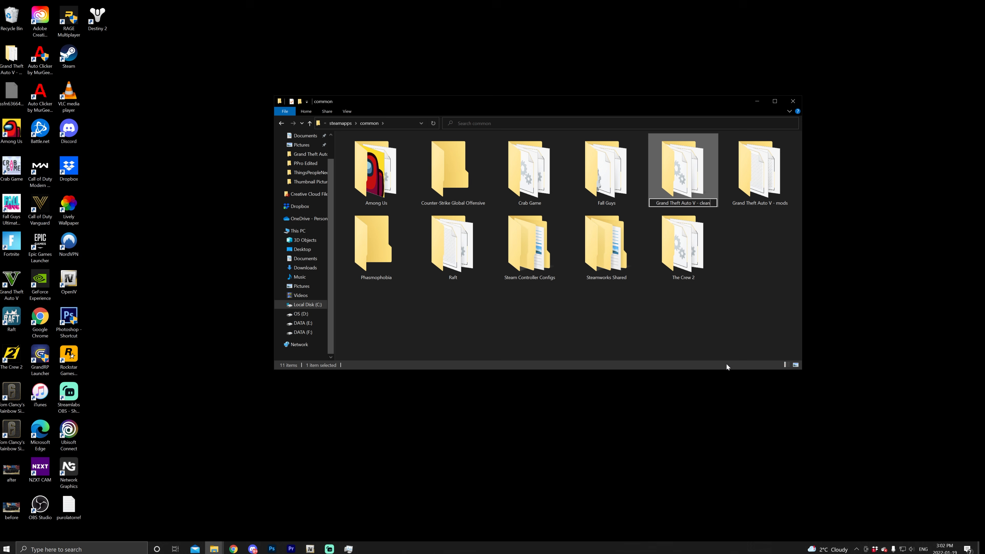
text(- clean)
key(Return)
- Rename the "Grand Theft Auto V - mods" folder back to "Grand Theft Auto V"
right_click(779, 179)
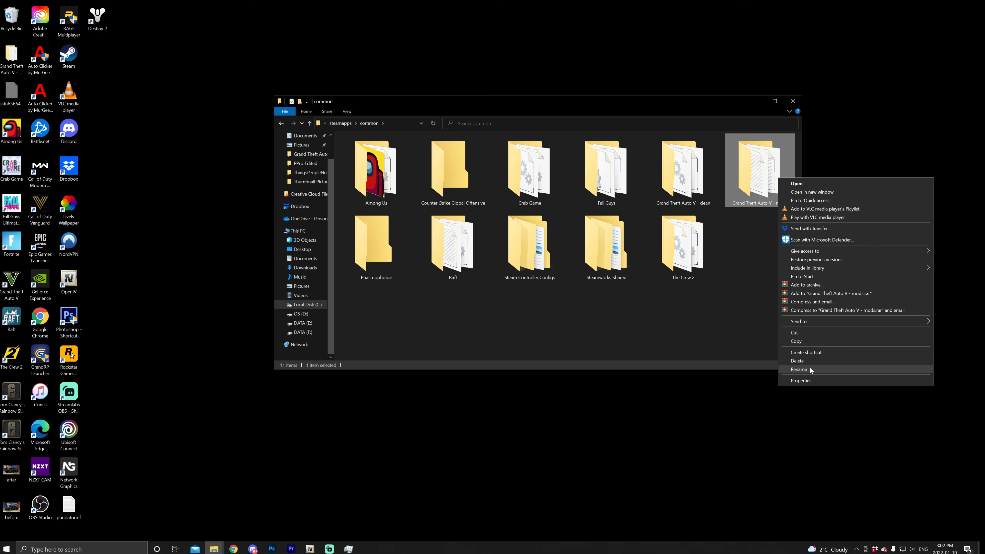
click(798, 370)
key(End)
key(BackSpace)
key(BackSpace)
key(BackSpace)
key(BackSpace)
key(BackSpace)
key(BackSpace)
key(BackSpace)
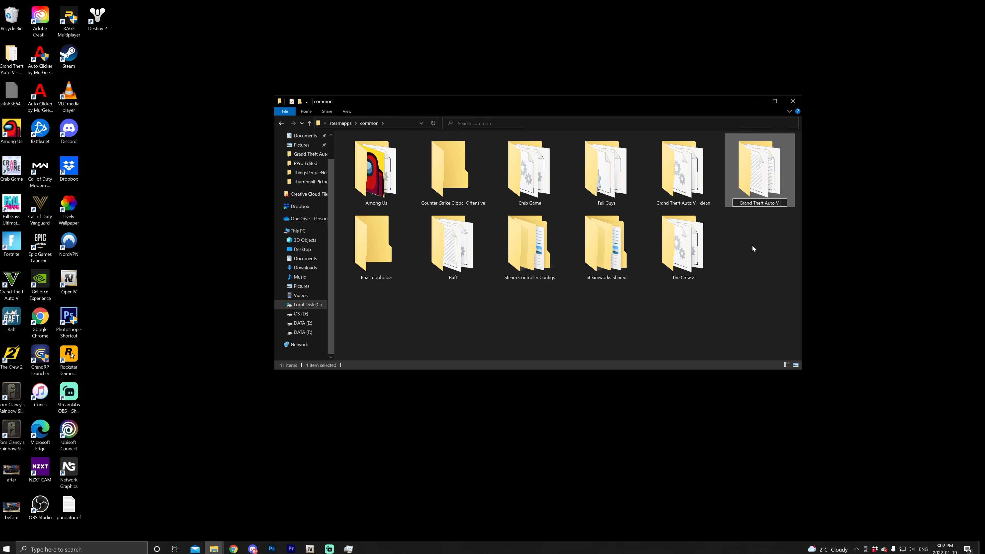
key(Return)
click(753, 246)
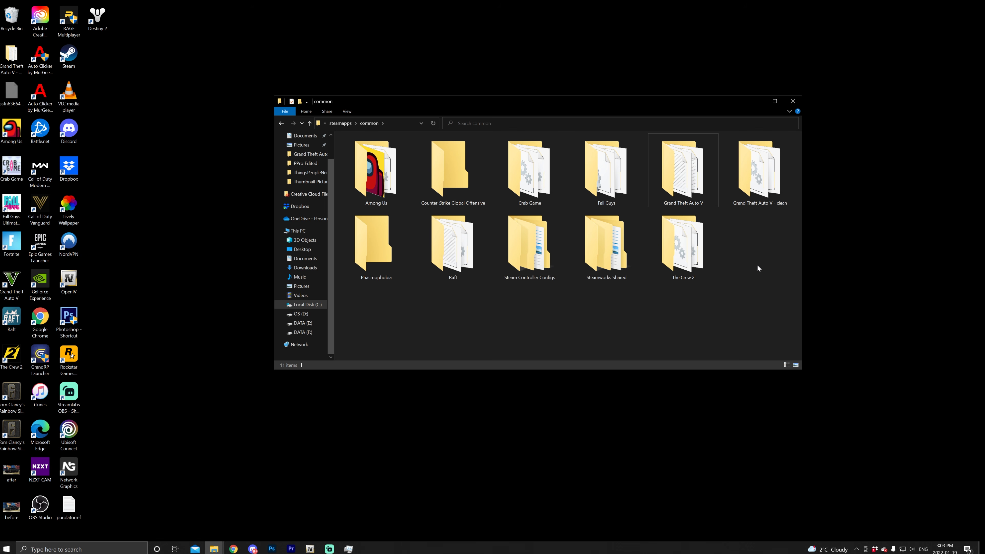
mouse_move(675, 181)
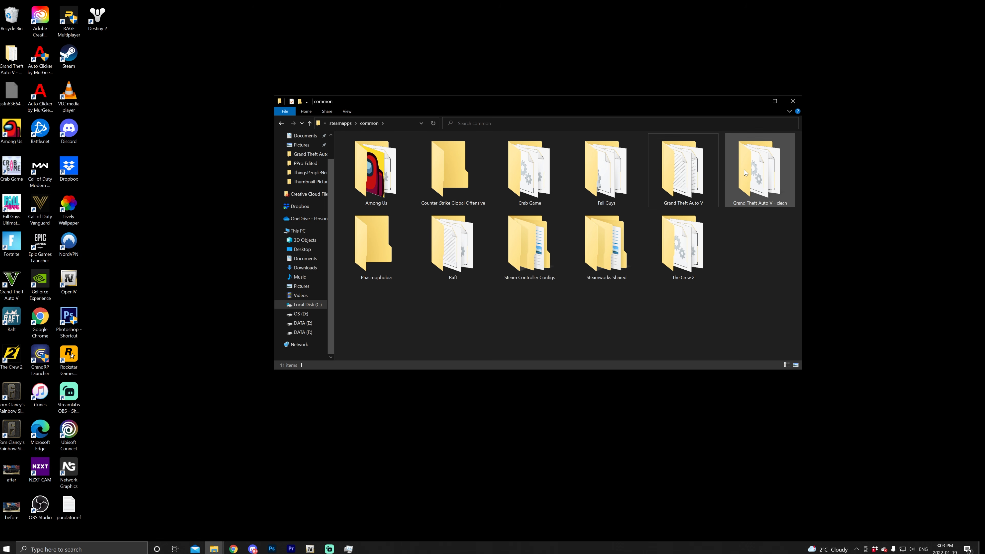
mouse_move(749, 169)
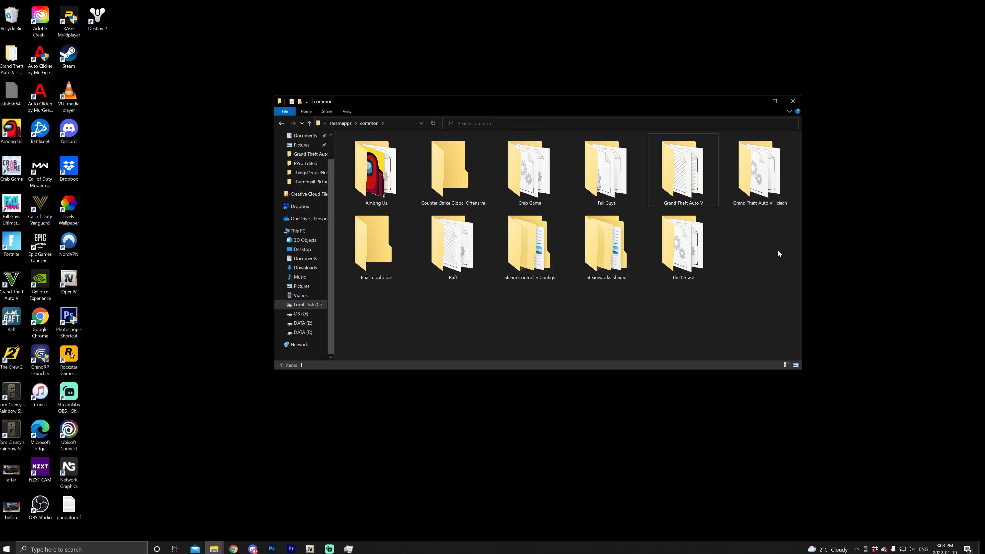
mouse_move(748, 190)
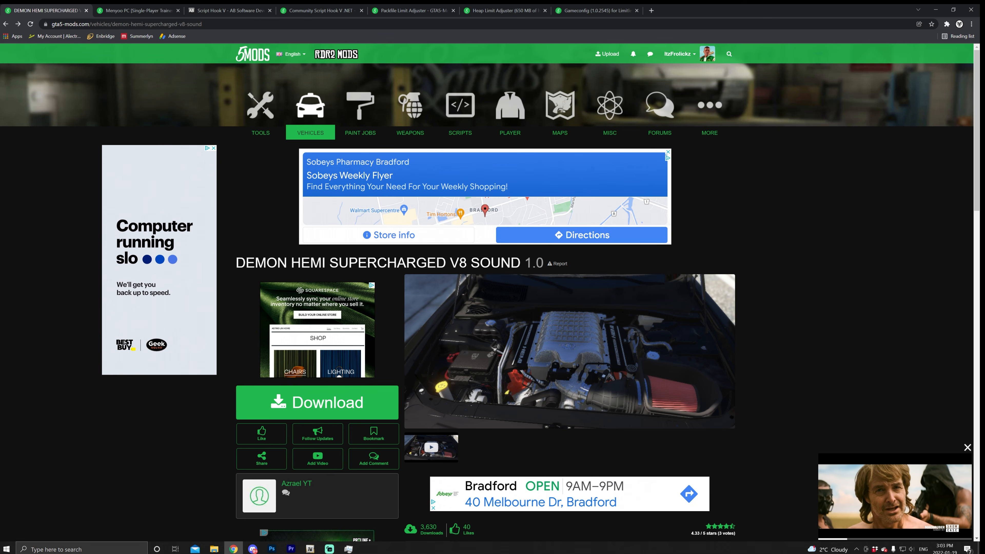
- Review the download pages for the Demon Hemi sound, Menyoo PC, Script Hook V, Community Script Hook V .NET, Packfile Limit Adjuster, Heap Limit Adjuster and Gameconfig
scroll(542, 282, down, 3)
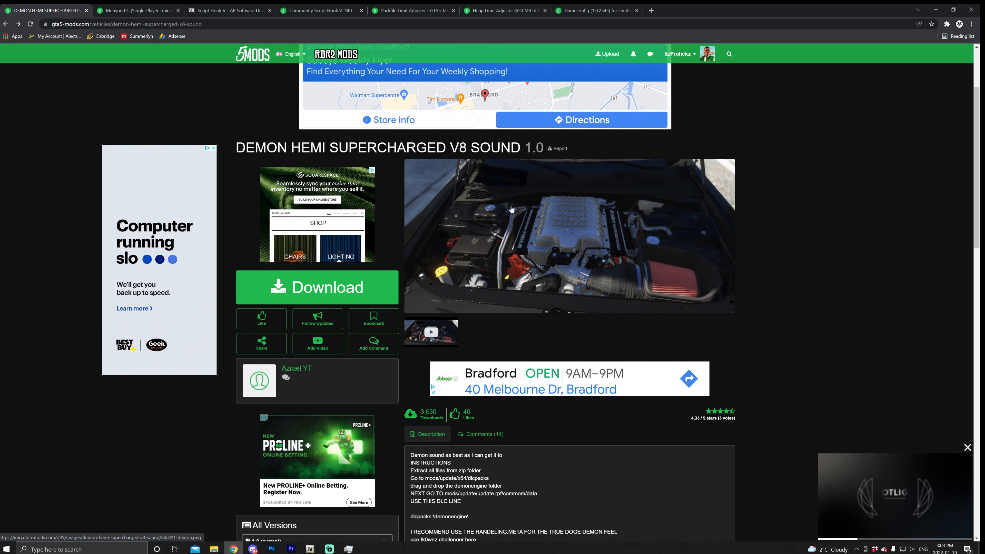
scroll(587, 235, up, 3)
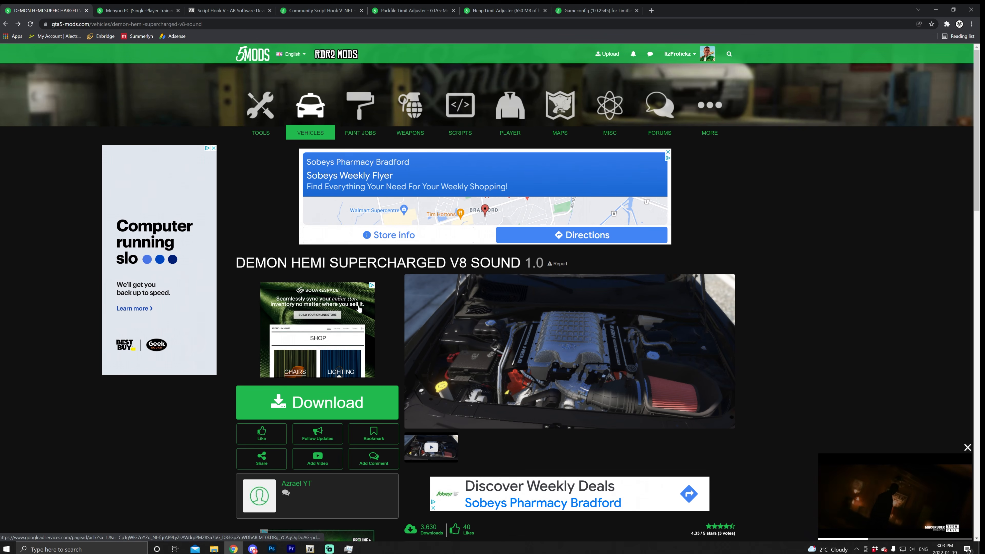
key(ctrl+Tab)
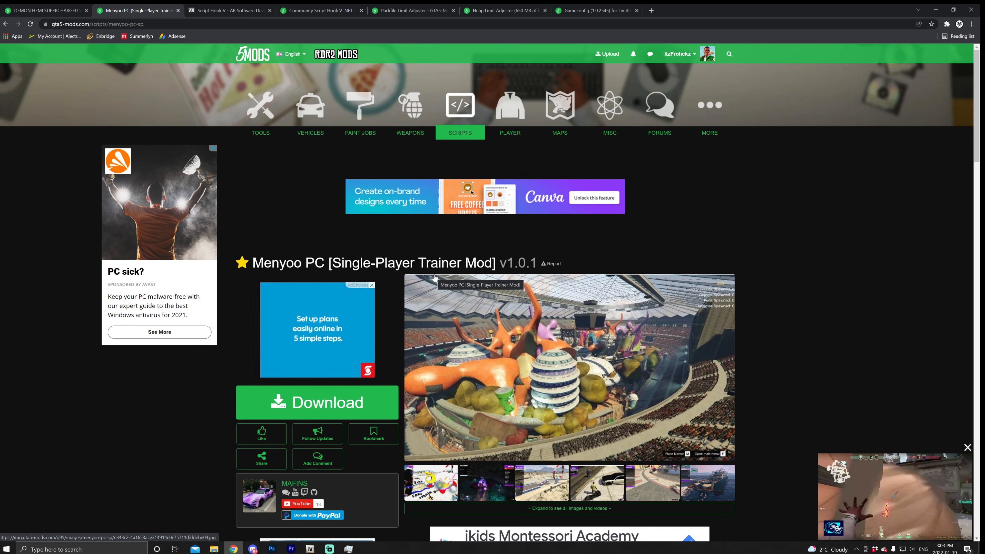
click(250, 13)
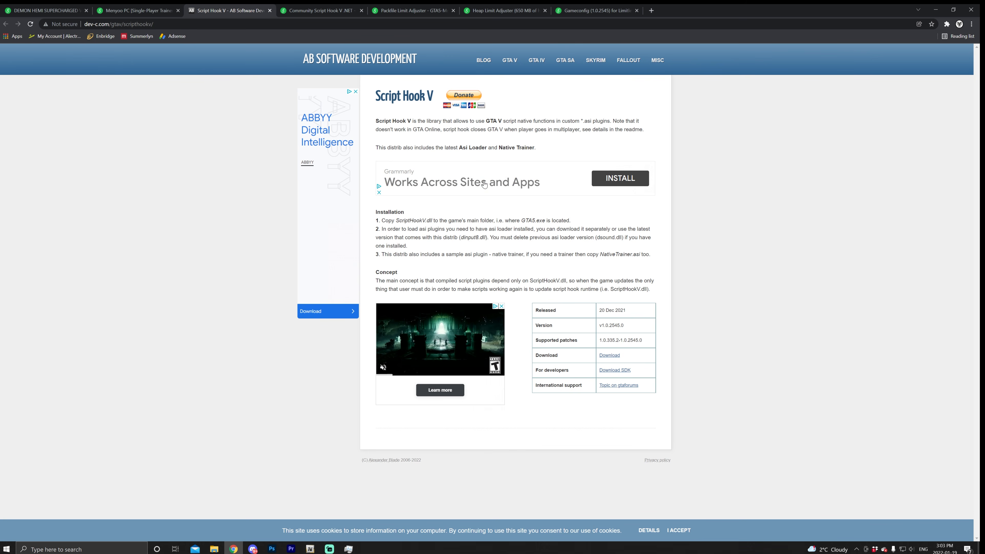
click(310, 10)
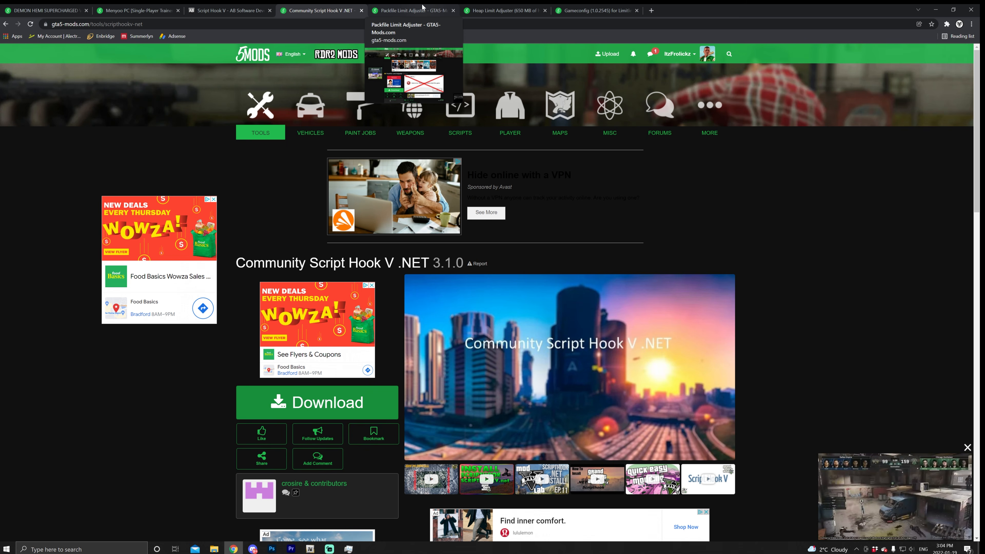
click(423, 7)
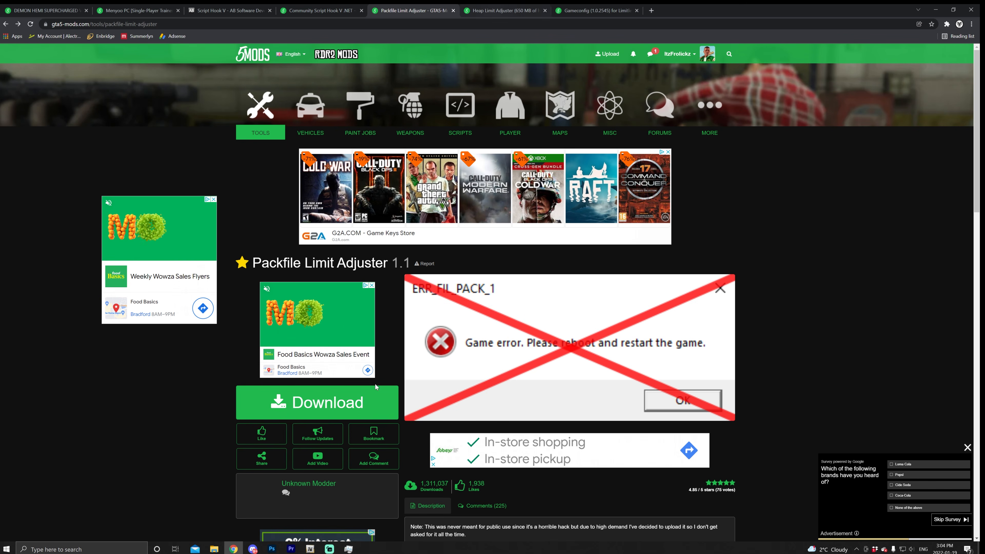
click(524, 8)
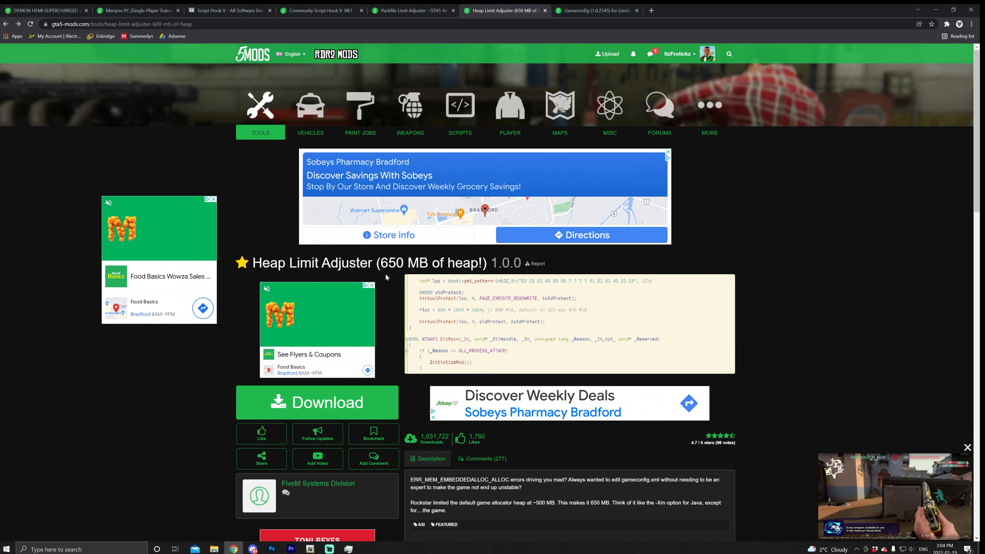
click(597, 11)
scroll(457, 210, down, 2)
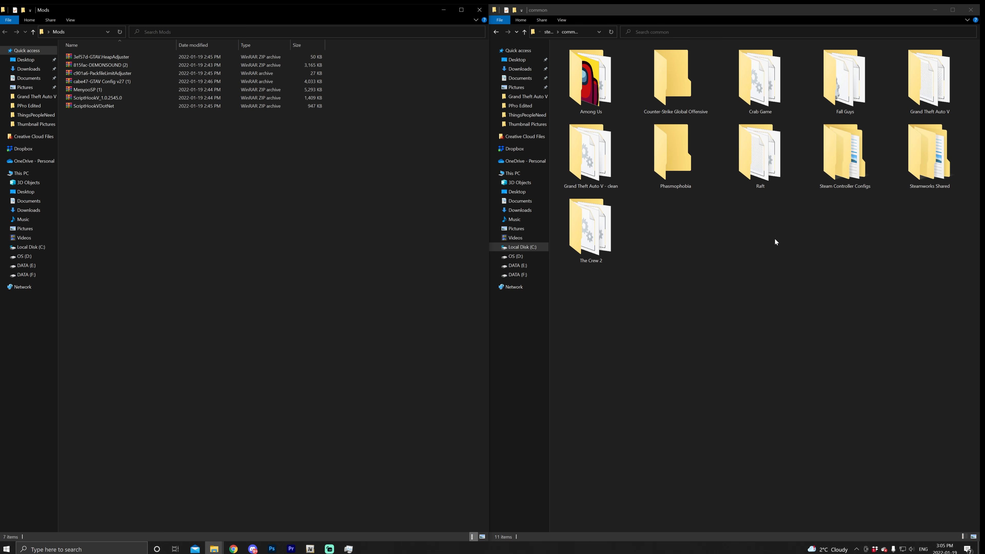
- Open the Grand Theft Auto V game folder and the ScriptHookVDotNet archive from the Mods folder
click(925, 86)
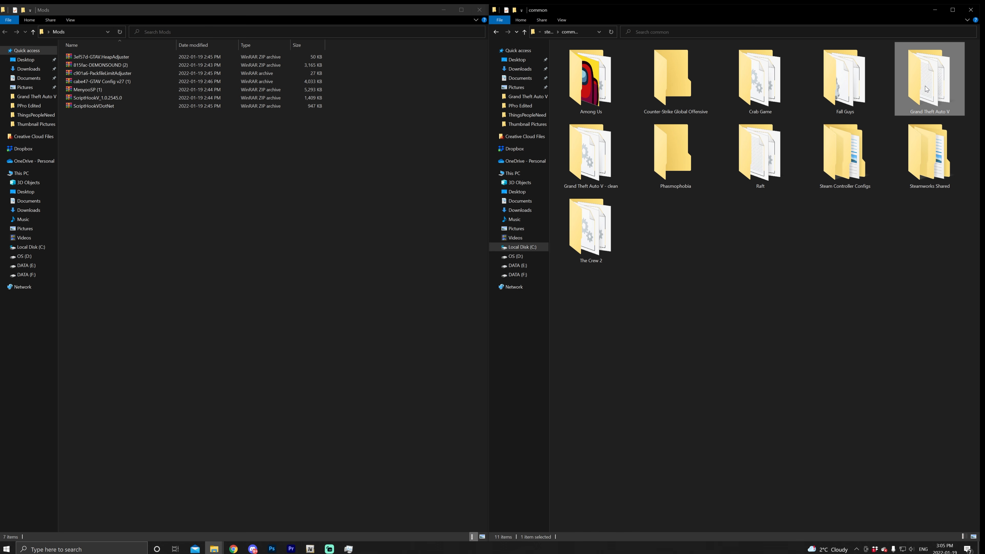
double_click(929, 80)
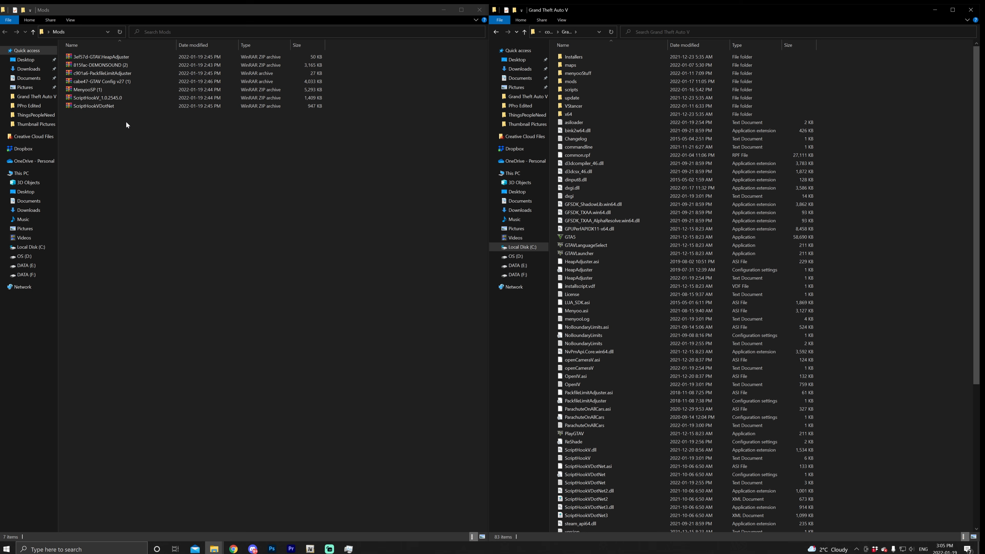
click(88, 109)
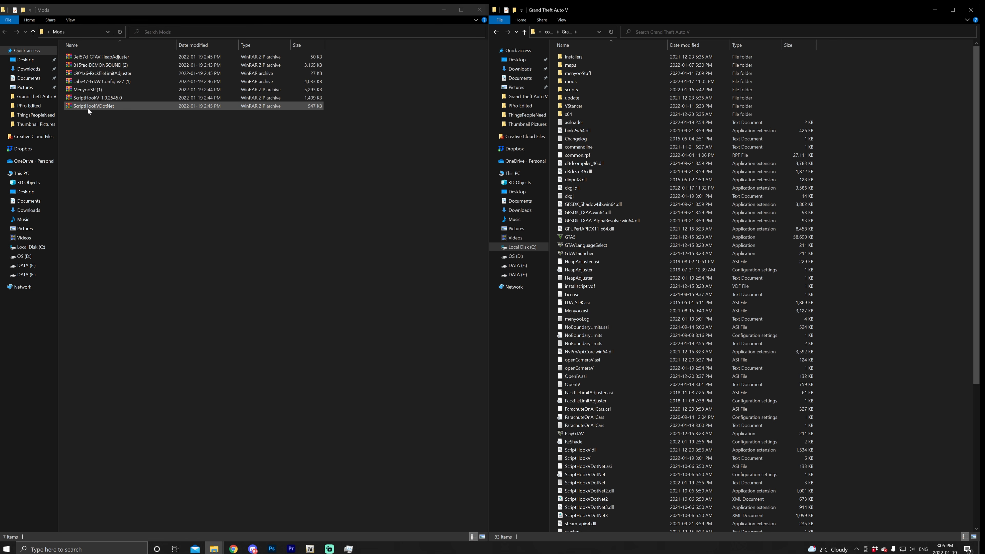
double_click(86, 107)
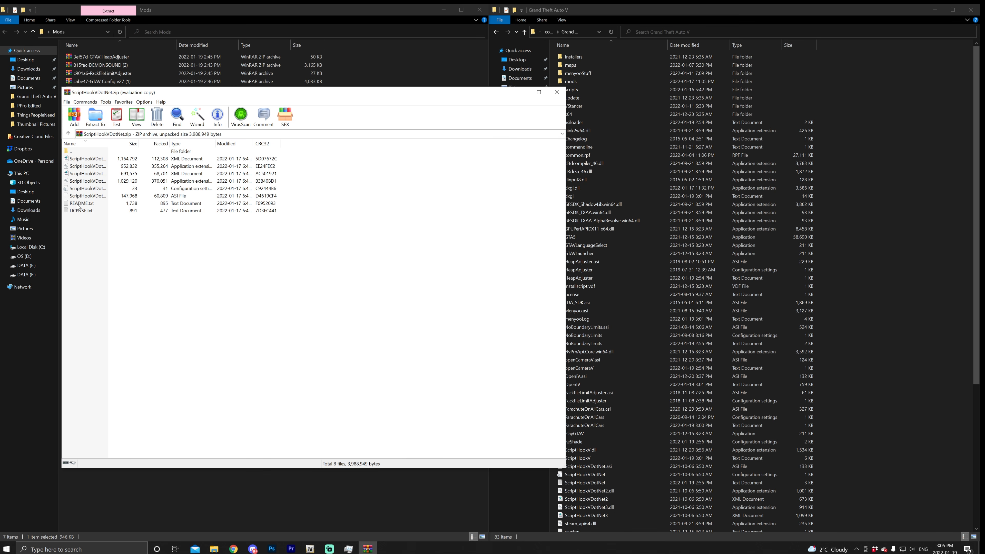
- Try to move the six ScriptHookVDotNet files, excluding README.txt and LICENSE.txt, from the archive into the Grand Theft Auto V folder
drag(98, 219, 102, 165)
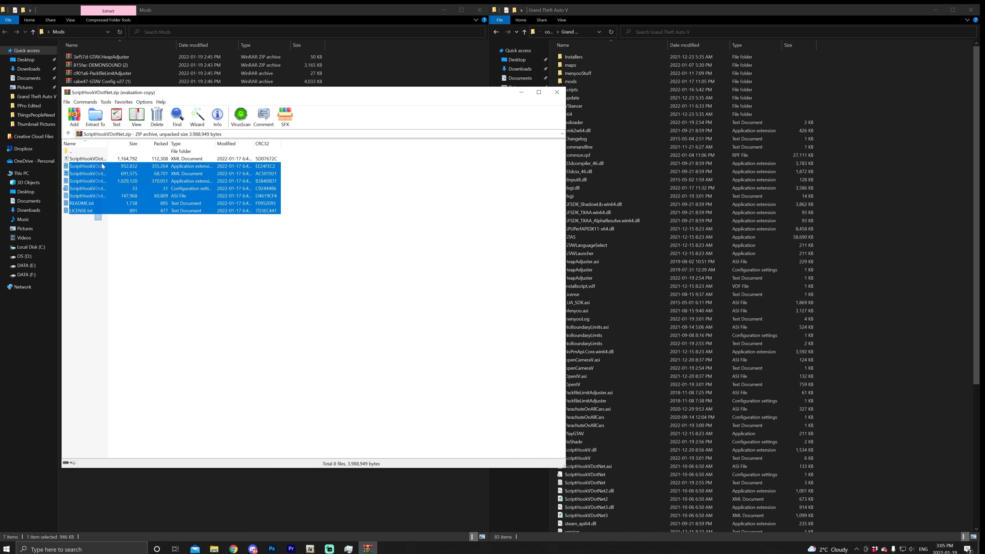
ctrl+click(97, 211)
ctrl+click(98, 203)
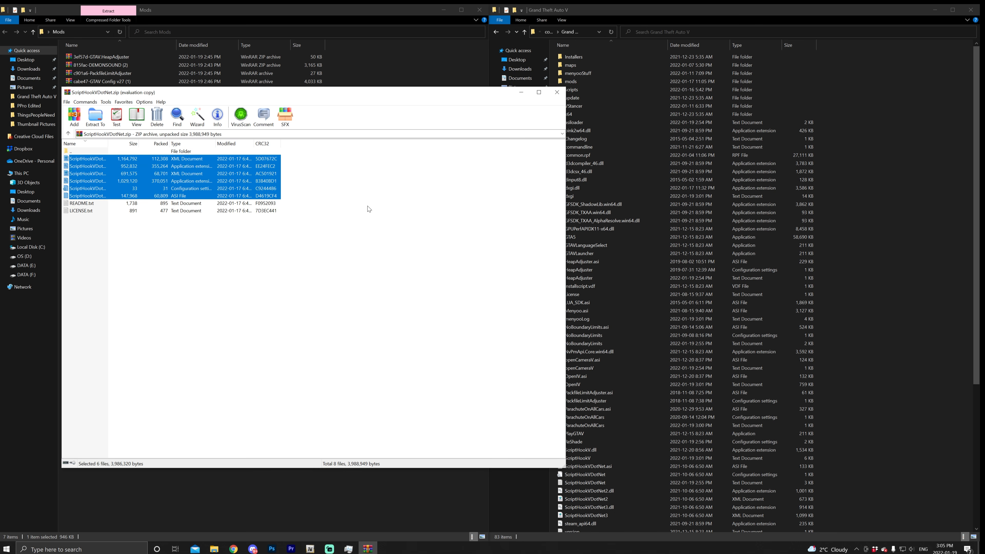
drag(96, 160, 905, 324)
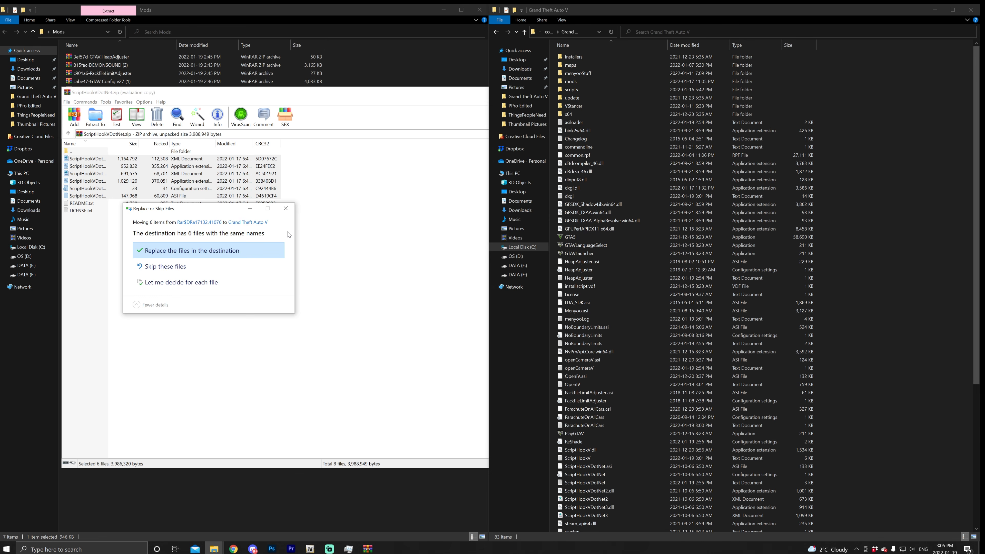
click(286, 210)
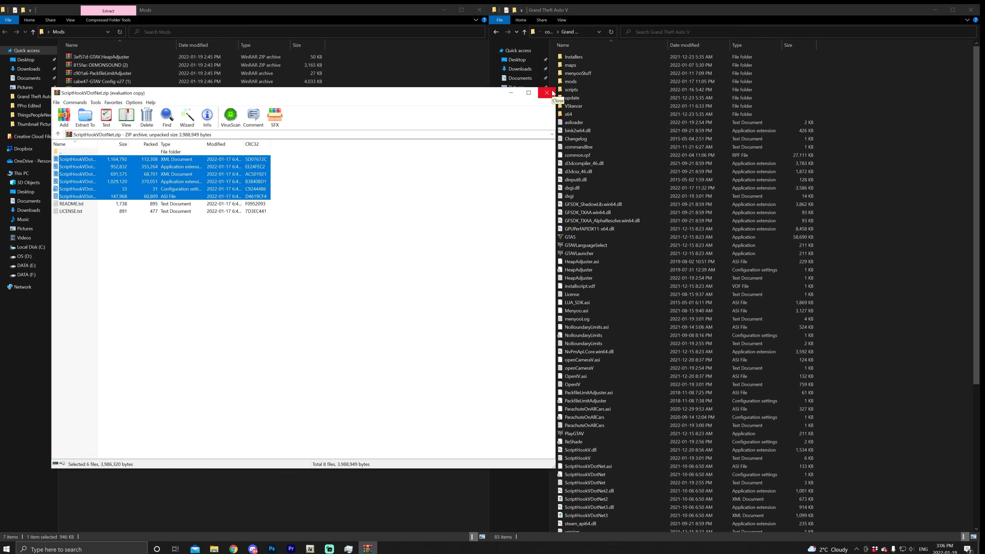
click(546, 92)
- Try to move ScriptHookV.dll and dinput8.dll from the bin folder of the ScriptHookV_1.0.2545.0 archive into the Grand Theft Auto V folder
click(104, 99)
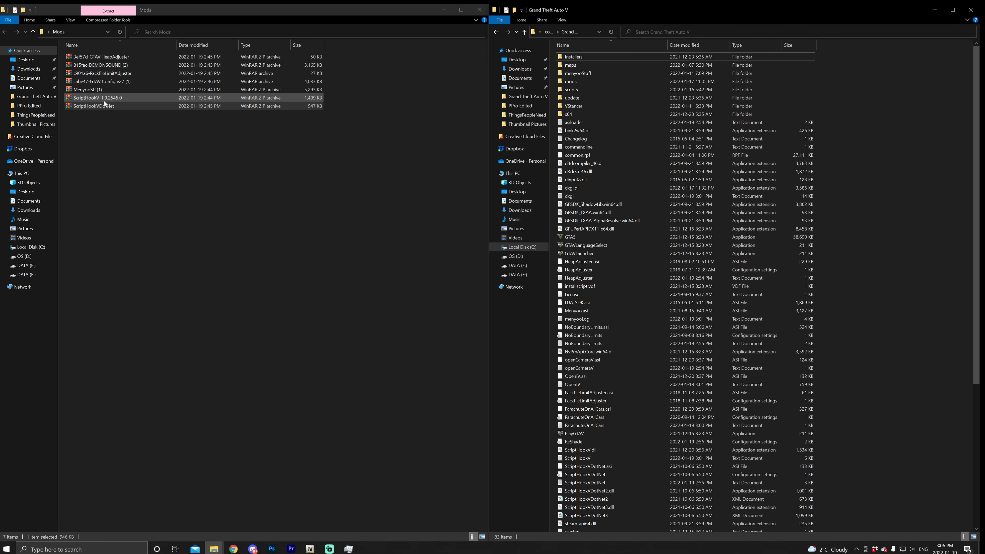
double_click(104, 101)
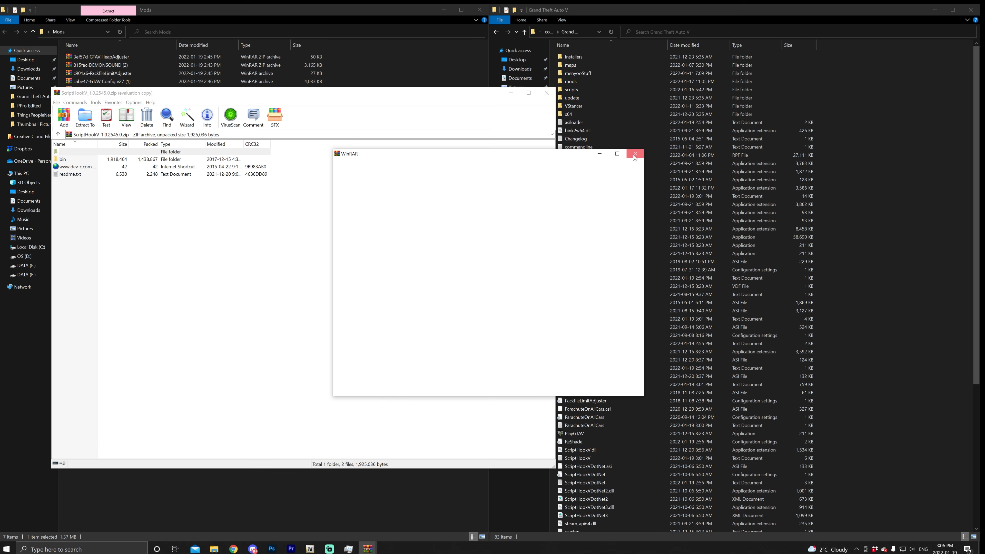
double_click(92, 159)
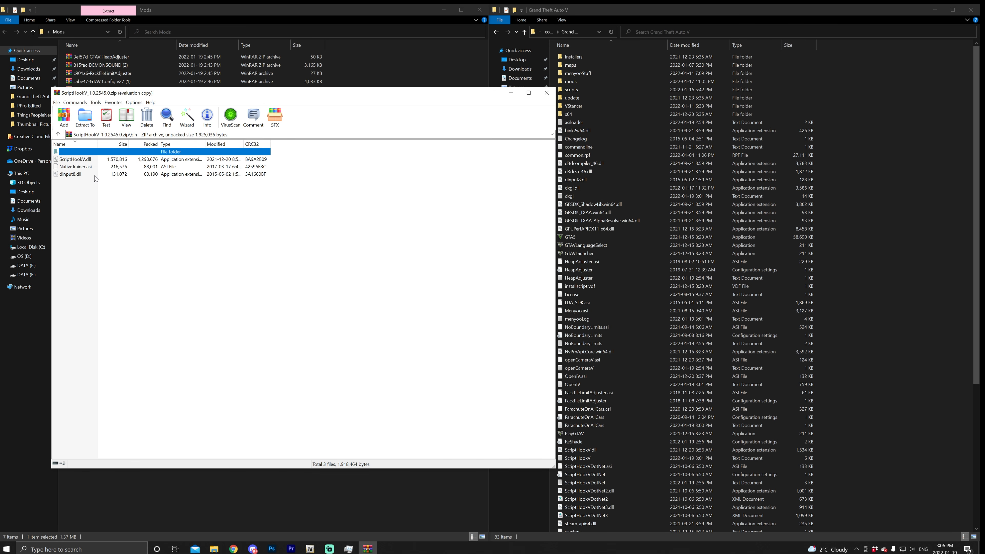
drag(91, 183, 87, 157)
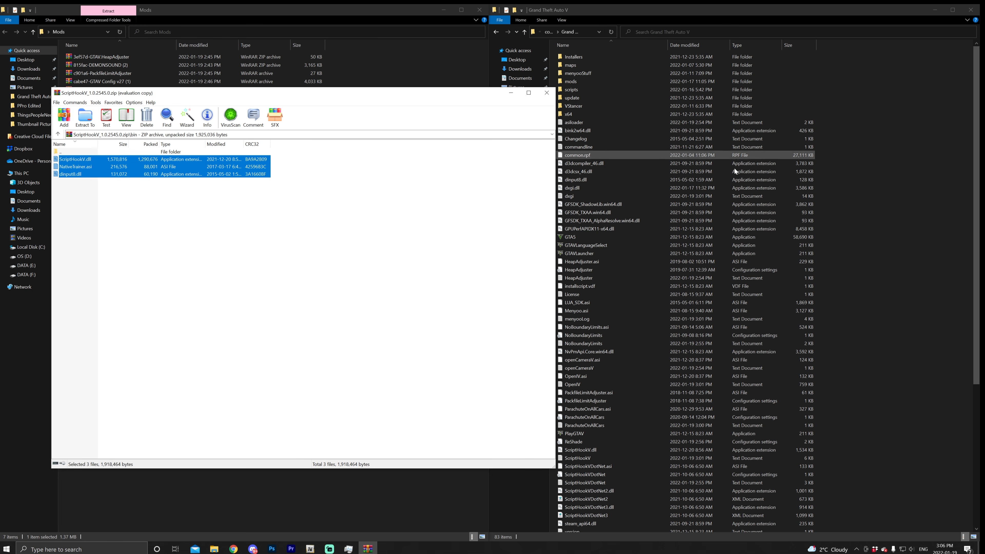
ctrl+click(81, 167)
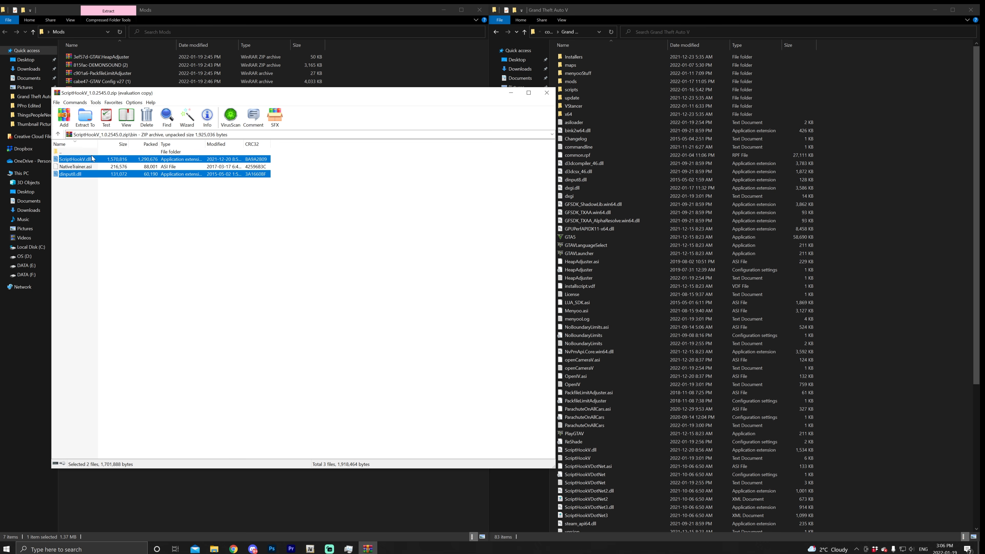
drag(92, 158, 882, 213)
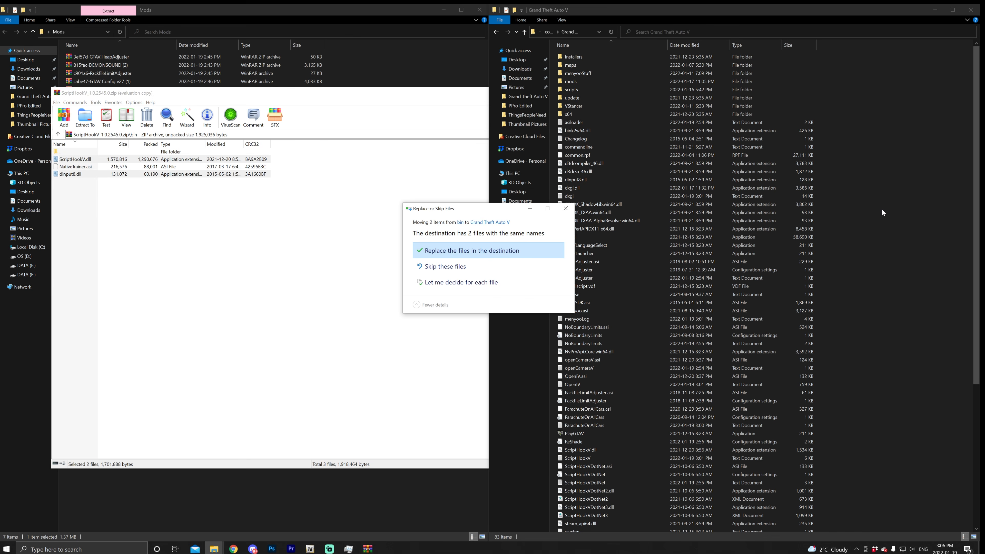
click(566, 209)
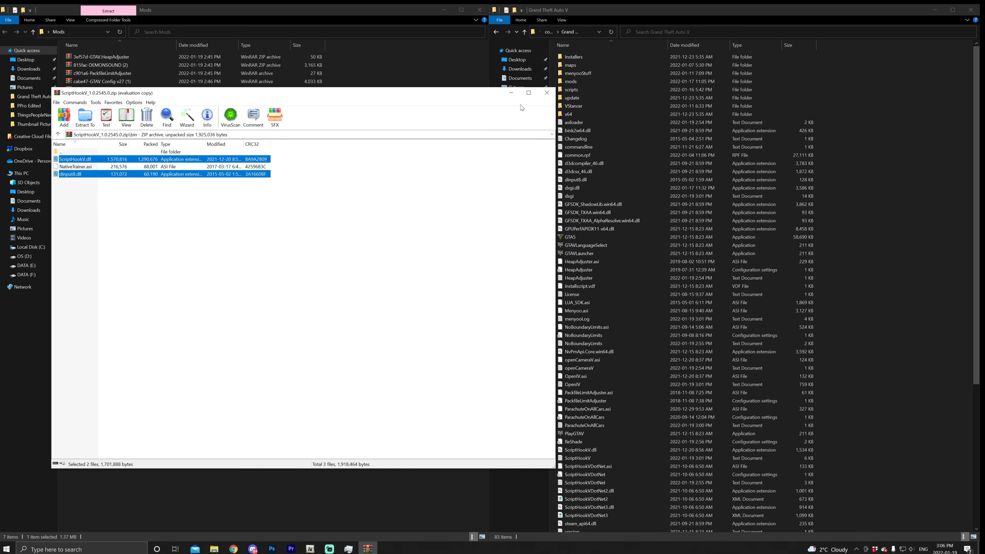
click(547, 92)
- Try to move the menyooStuff folder and Menyoo.asi from the MenyooSP (1) archive into the Grand Theft Auto V folder
double_click(101, 98)
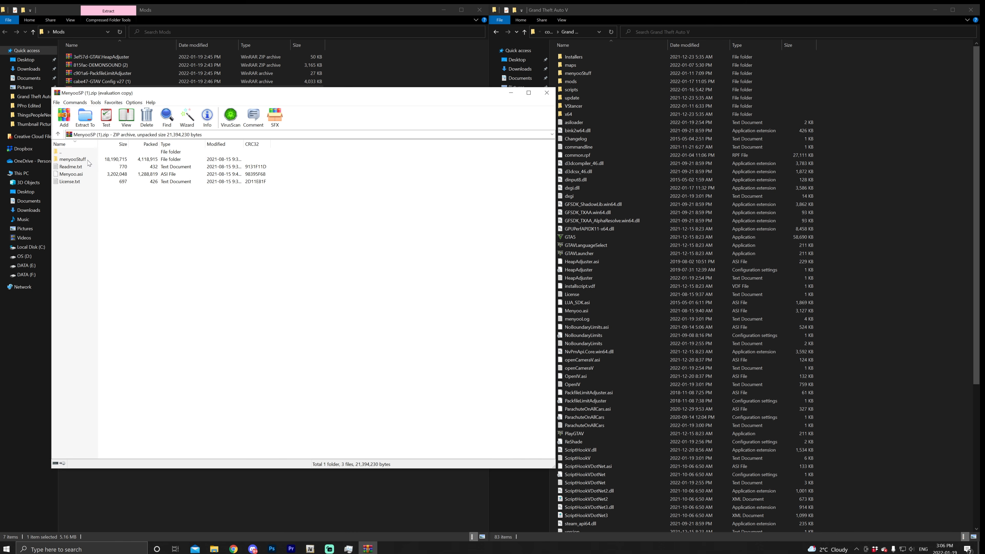
click(74, 159)
ctrl+click(82, 175)
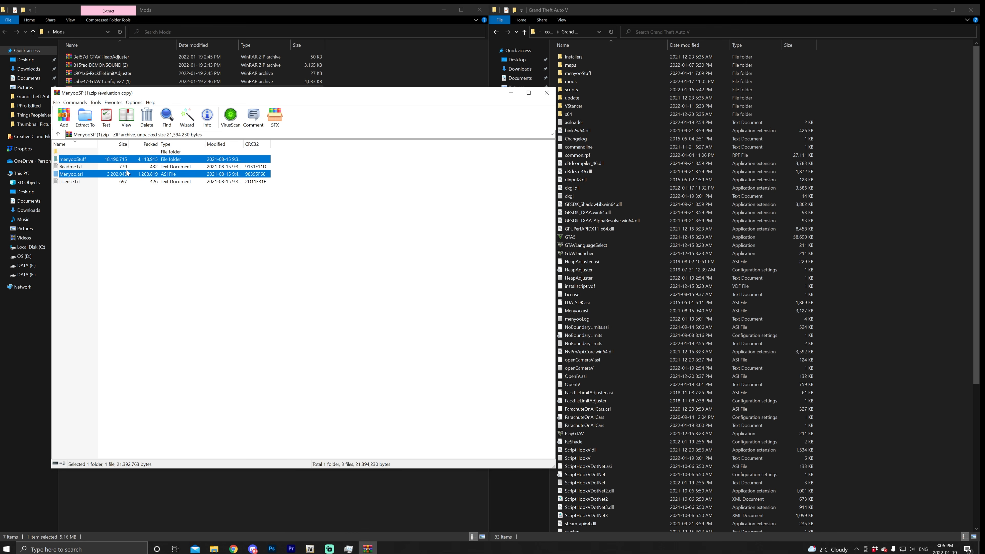
drag(184, 208, 884, 244)
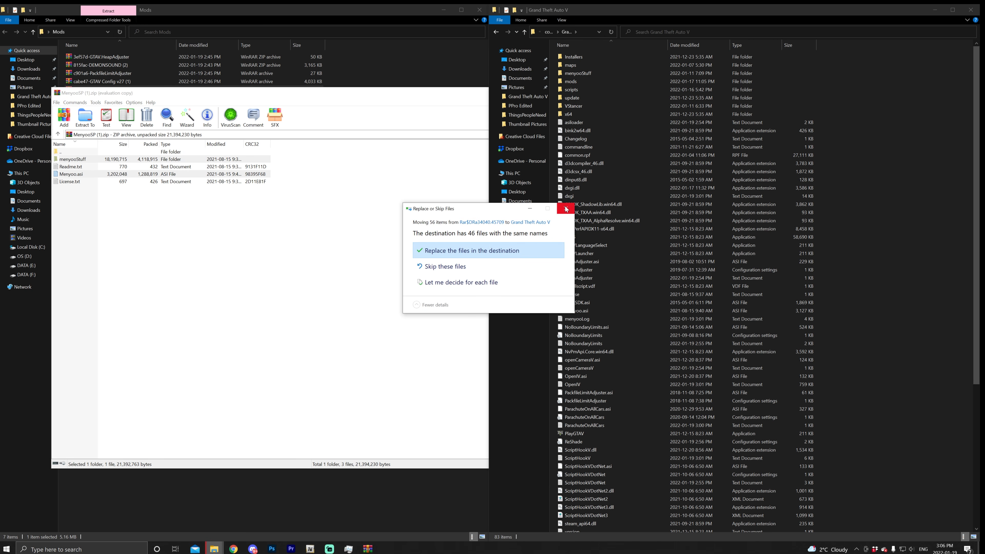
click(566, 209)
click(456, 125)
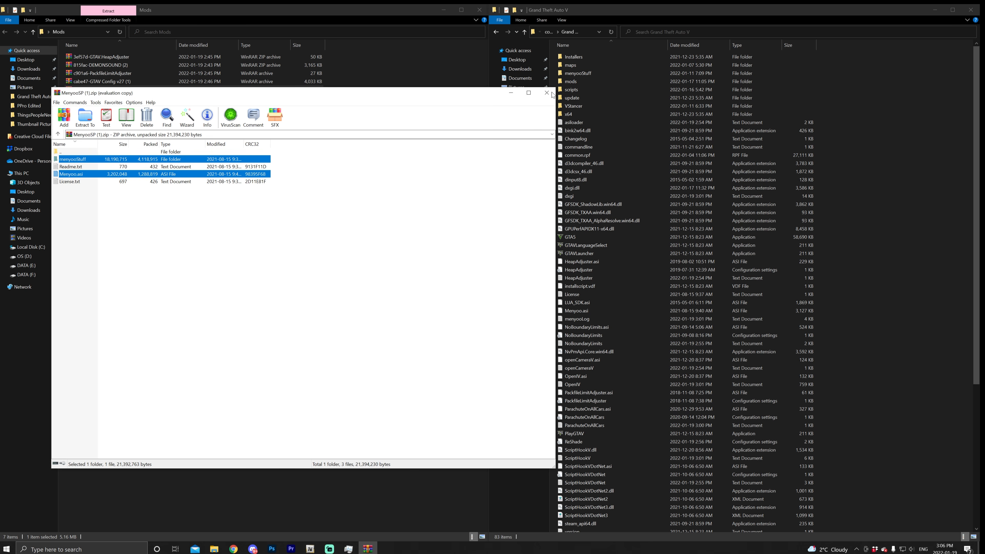
click(551, 93)
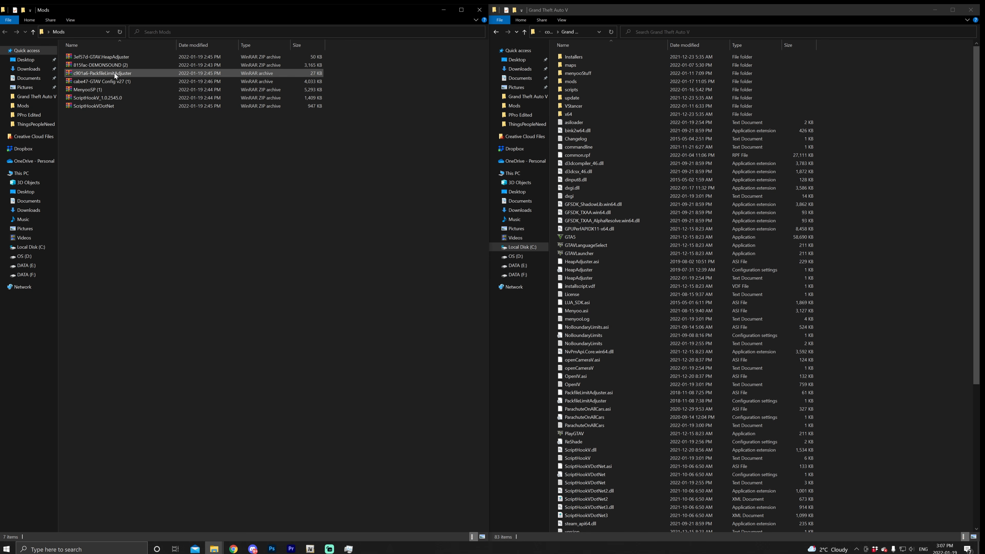
- Try to move the two PackfileLimitAdjuster files, without ReadMe.txt, from their archive into the Grand Theft Auto V folder
double_click(113, 74)
drag(116, 181, 898, 365)
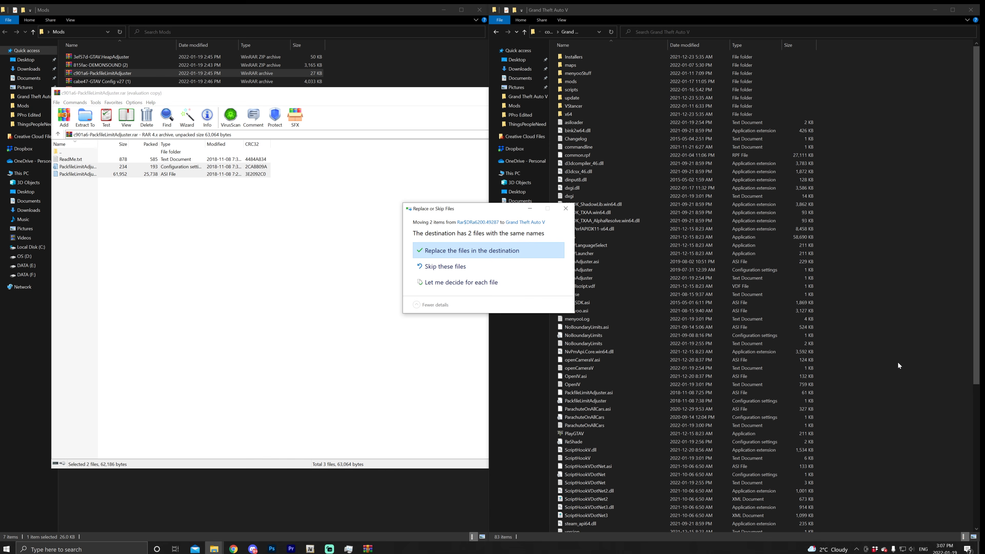
click(527, 259)
click(431, 96)
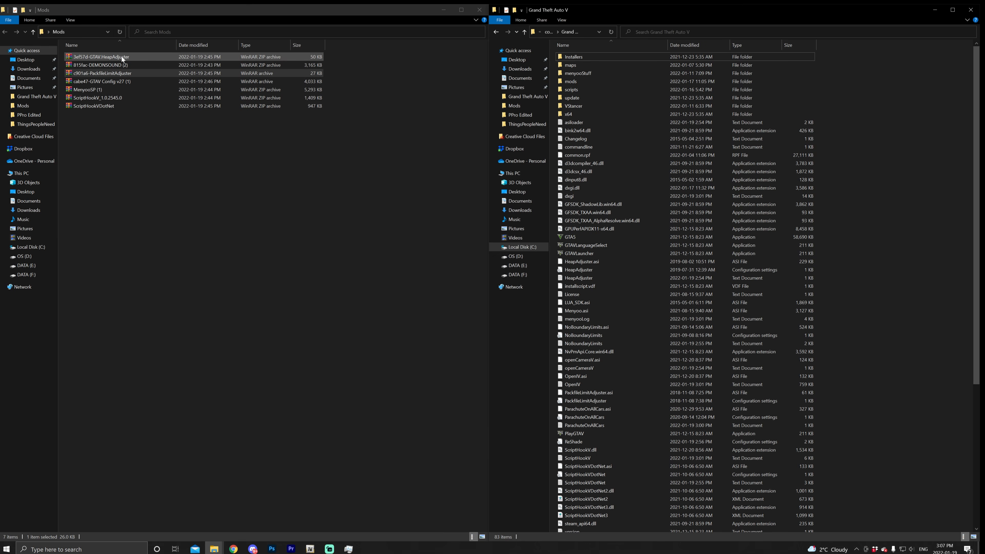
- Try to move HeapAdjuster.ini and HeapAdjuster.asi from the Heap Adjuster archive into the Grand Theft Auto V folder
double_click(122, 57)
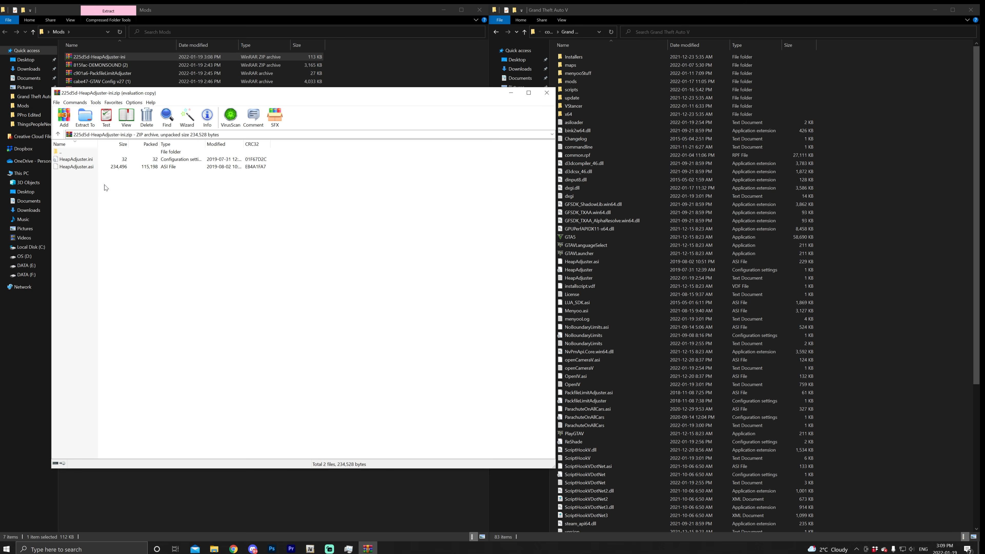
drag(100, 179, 943, 292)
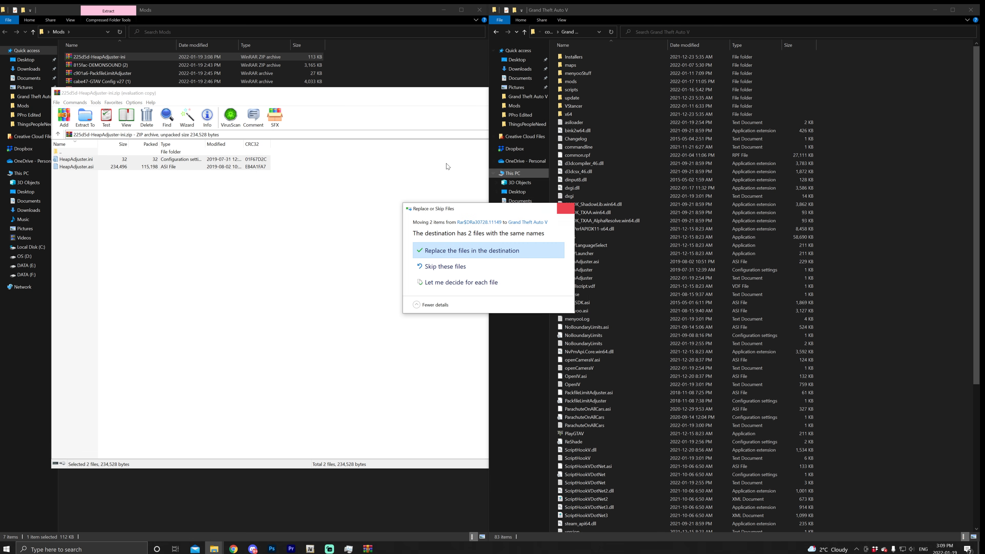
click(566, 208)
click(547, 93)
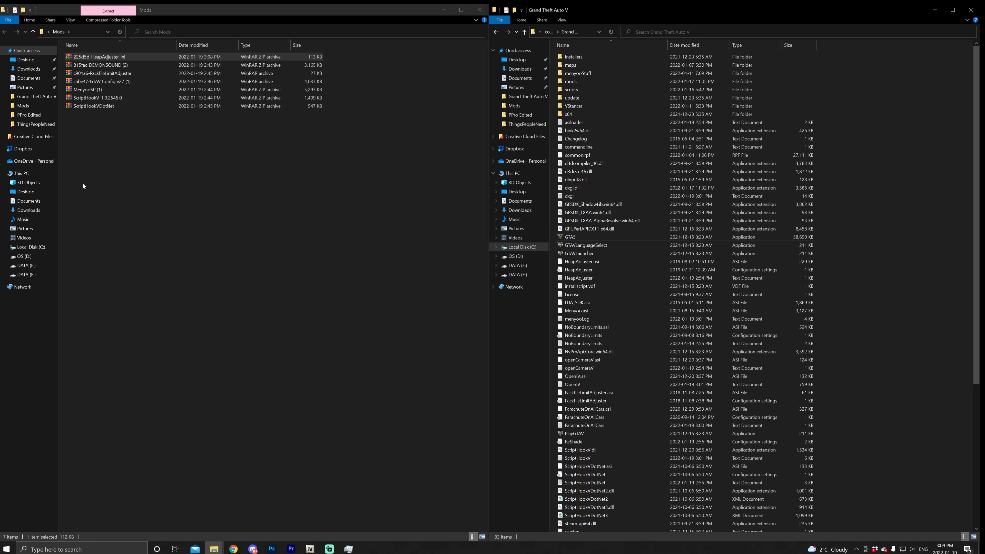
- Delete the ScriptHookVDotNet, ScriptHookV_1.0.2545.0, MenyooSP (1), PackfileLimitAdjuster and HeapAdjuster-ini archives from the Mods folder
click(107, 121)
right_click(96, 106)
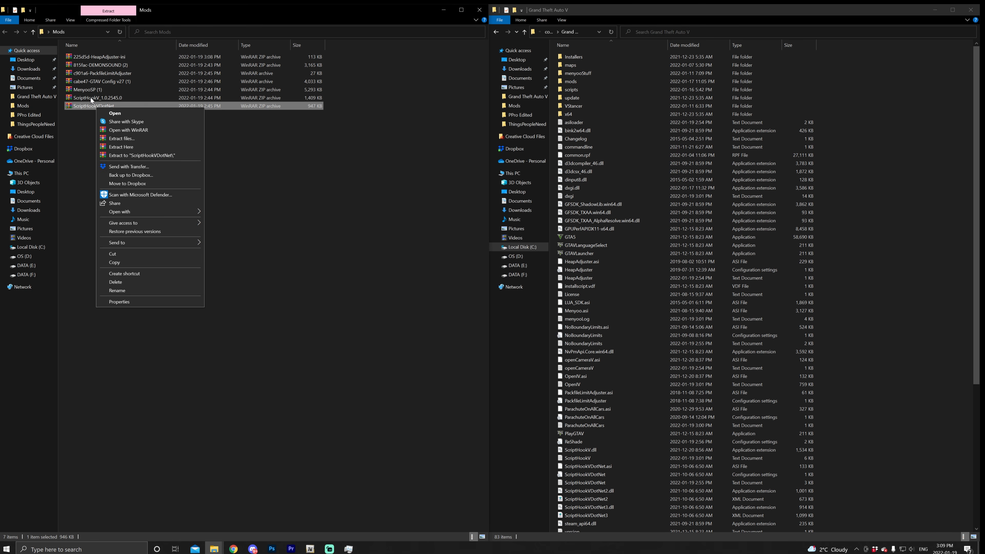
ctrl+click(91, 98)
ctrl+click(86, 92)
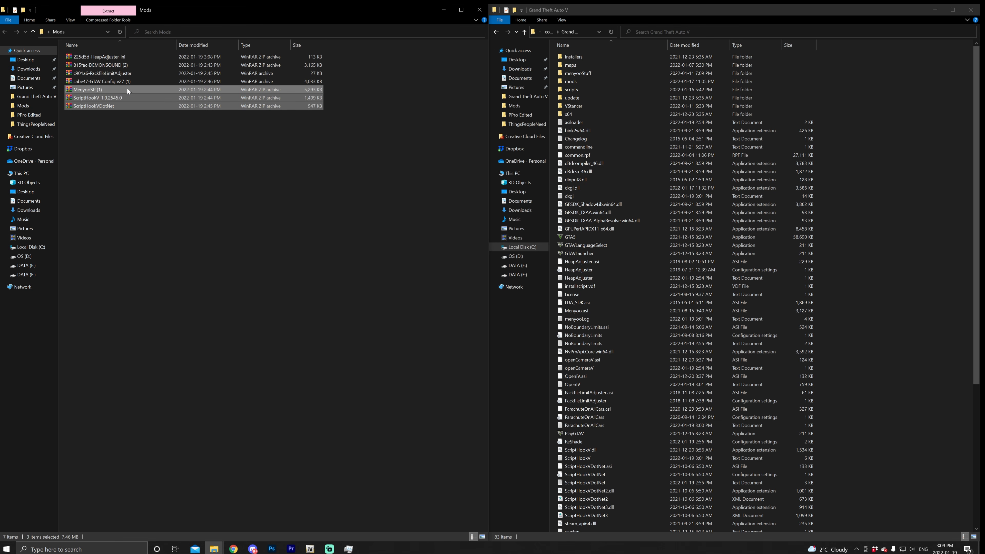
ctrl+click(100, 74)
ctrl+click(104, 57)
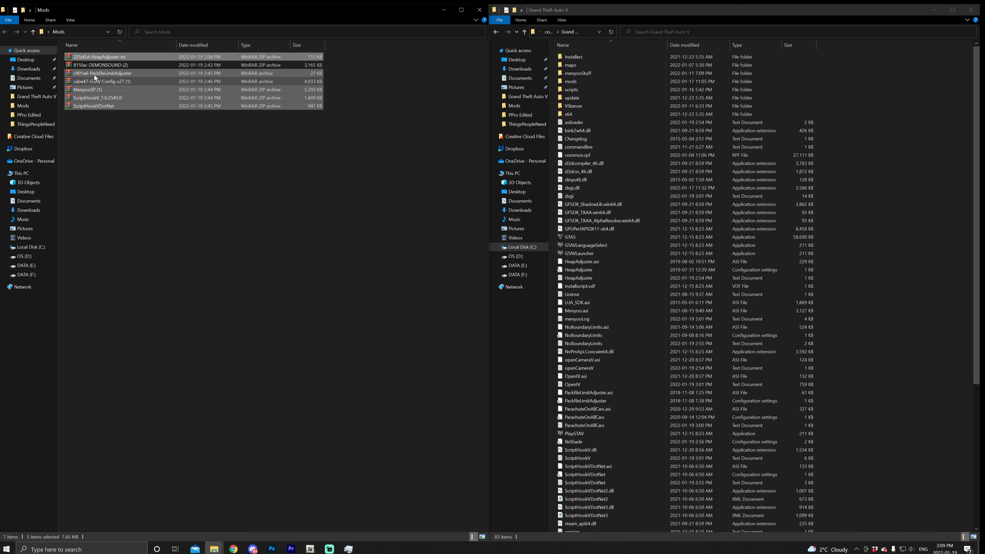
right_click(107, 56)
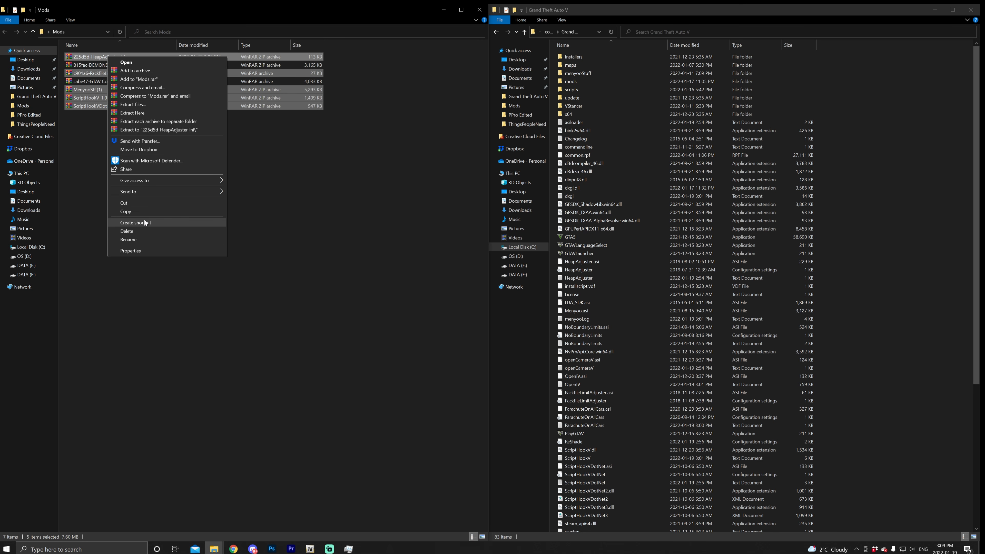
click(140, 230)
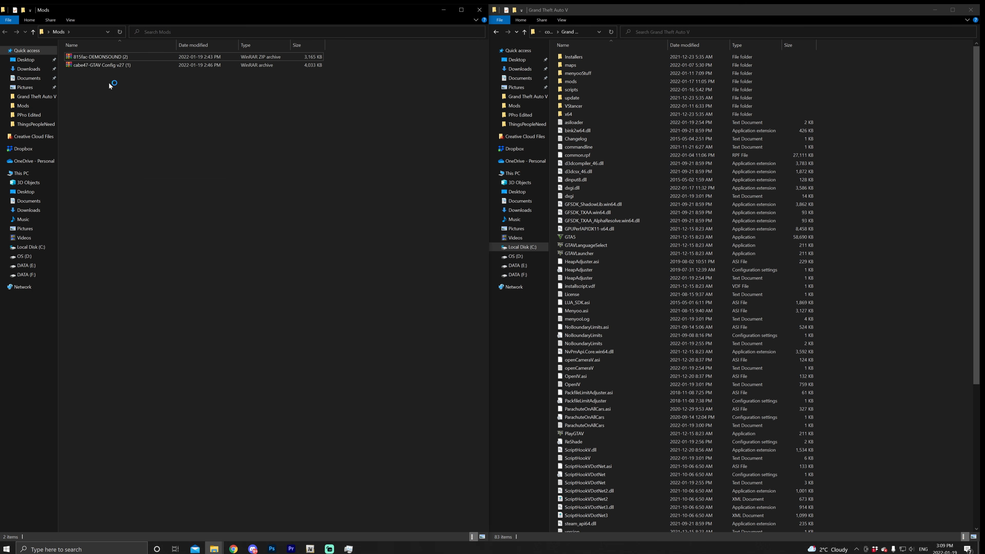
- Open the GTAV Config v27 archive and go to the "4x traffic 4x peds" folder under "For More Mods" in the 1.0.2545 config folder
double_click(108, 65)
click(117, 57)
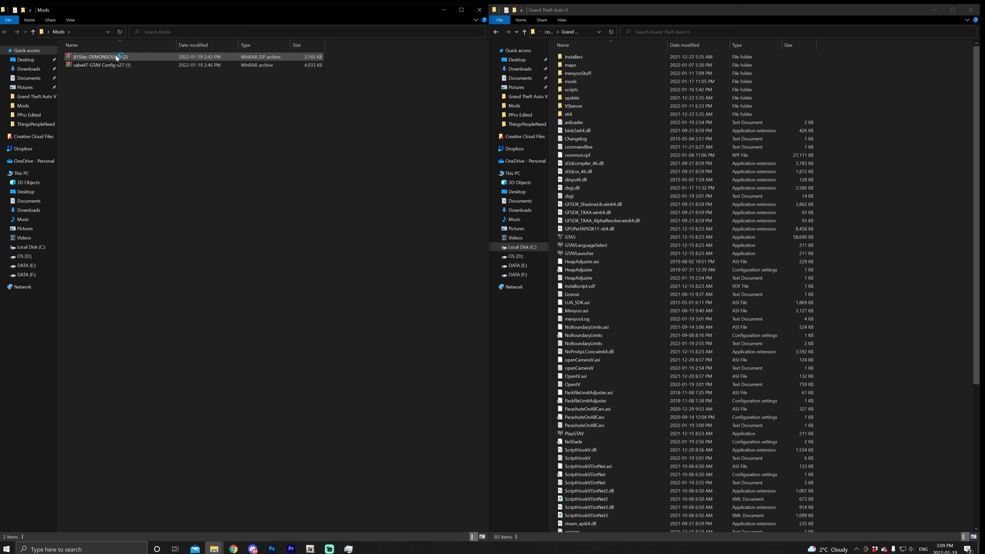
click(128, 65)
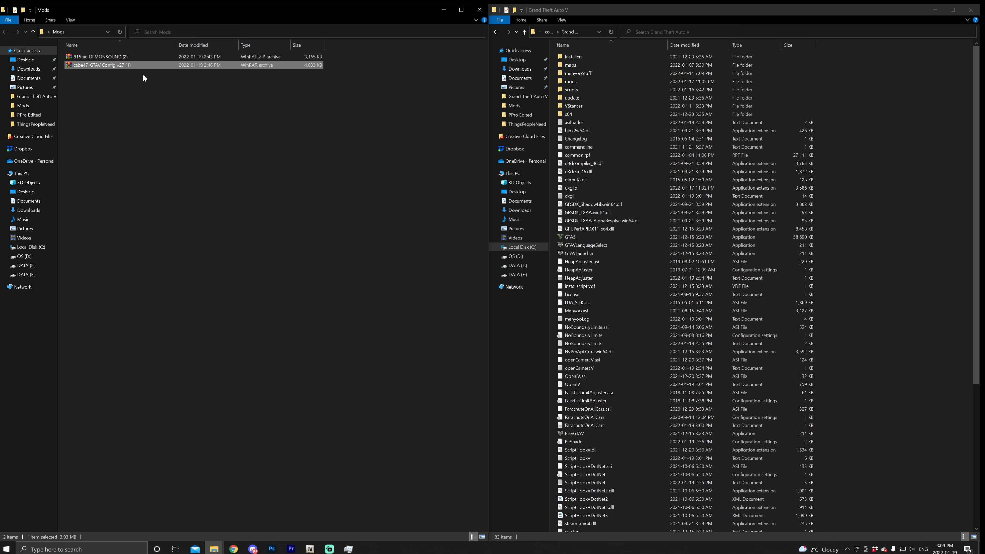
double_click(83, 66)
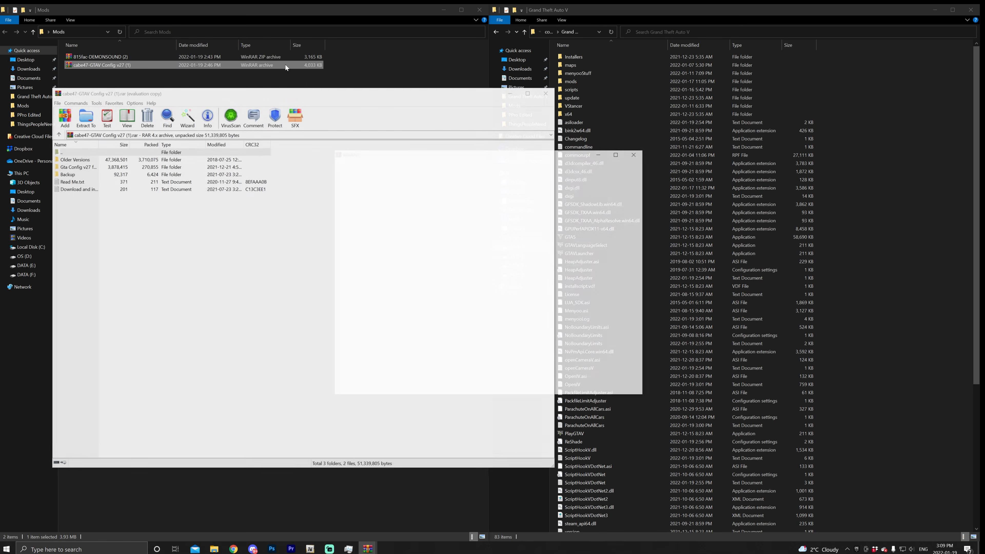
click(635, 154)
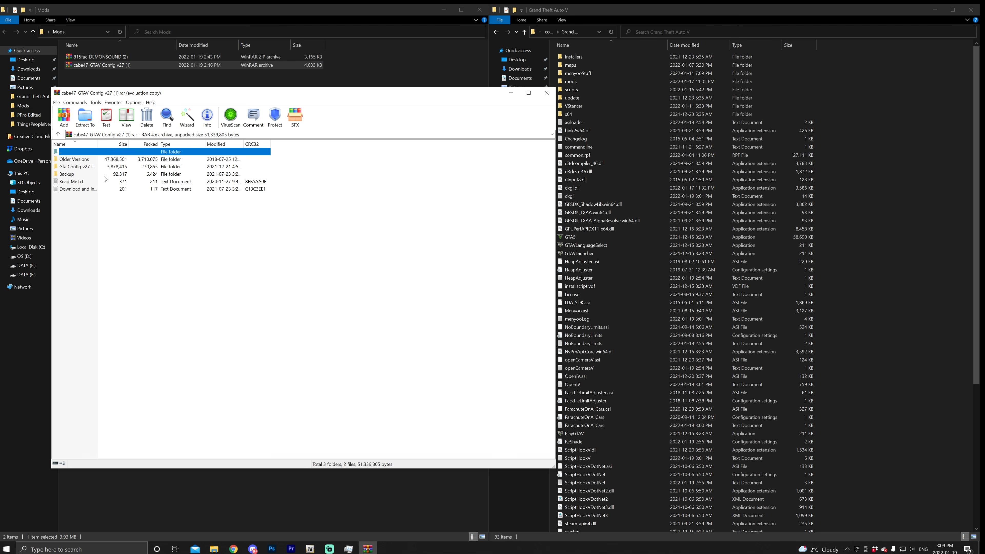
double_click(77, 166)
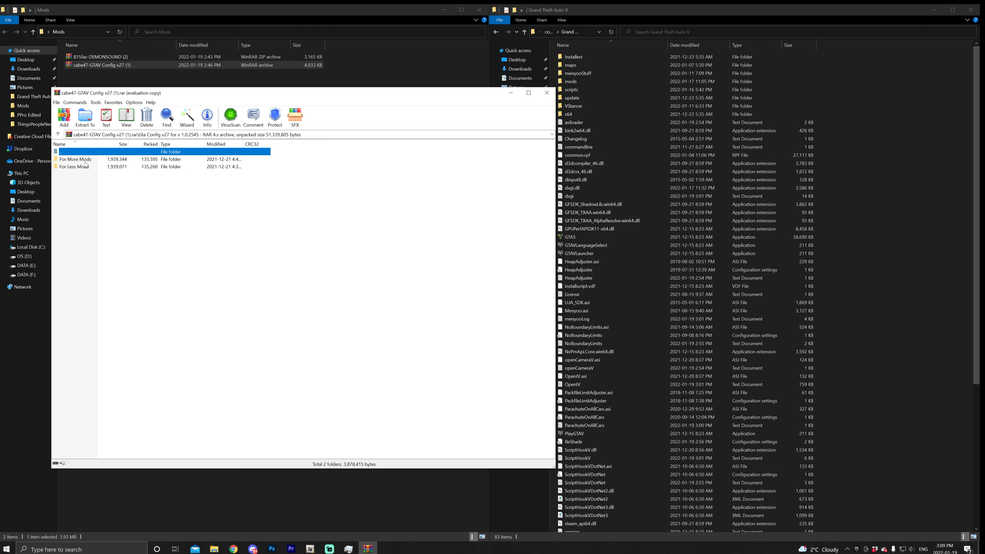
double_click(85, 160)
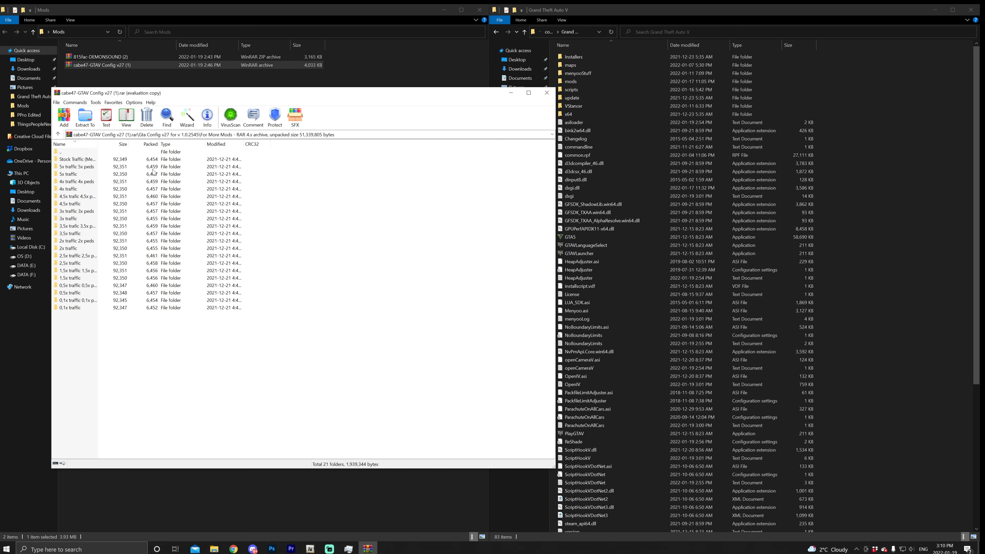
double_click(76, 182)
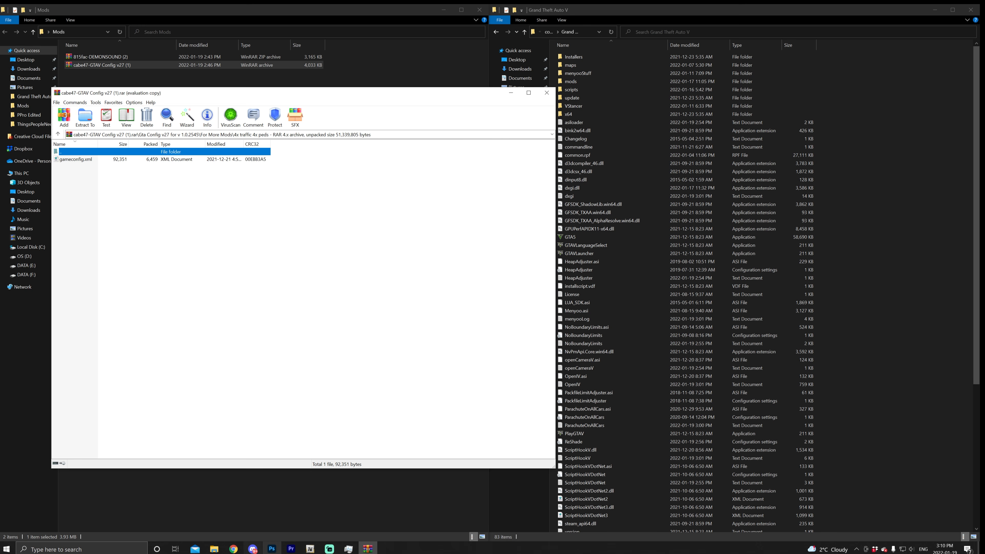
- Switch to OpenIV and move its window up over the config archive window
click(315, 550)
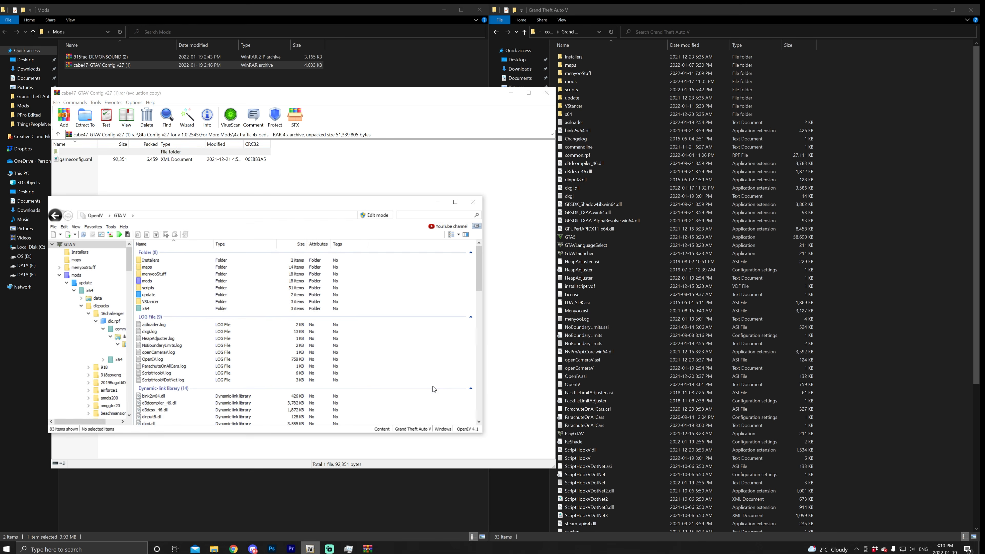
drag(407, 169, 407, 164)
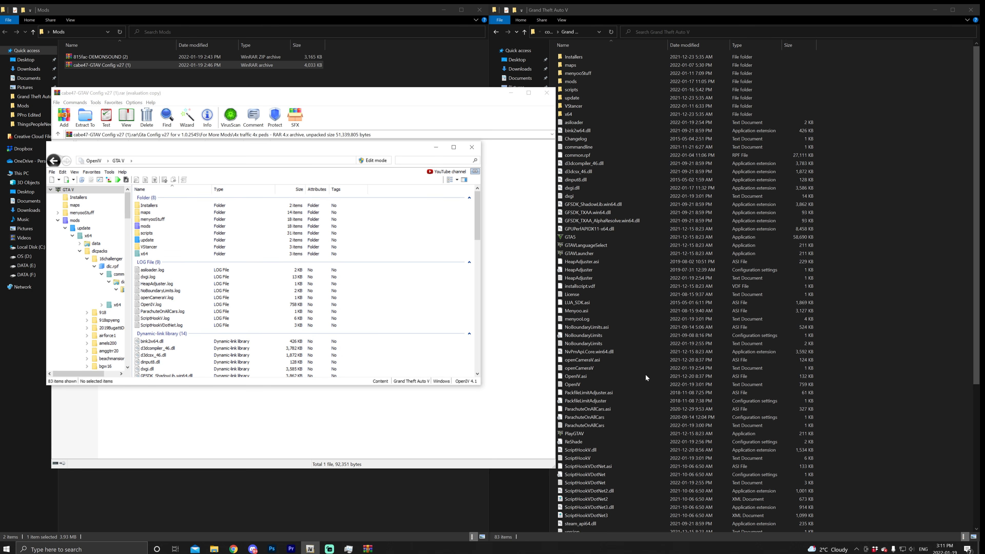
- Reposition the OpenIV window beside the archive's file list and go to mods > update > update.rpf > common > data
drag(322, 148, 617, 160)
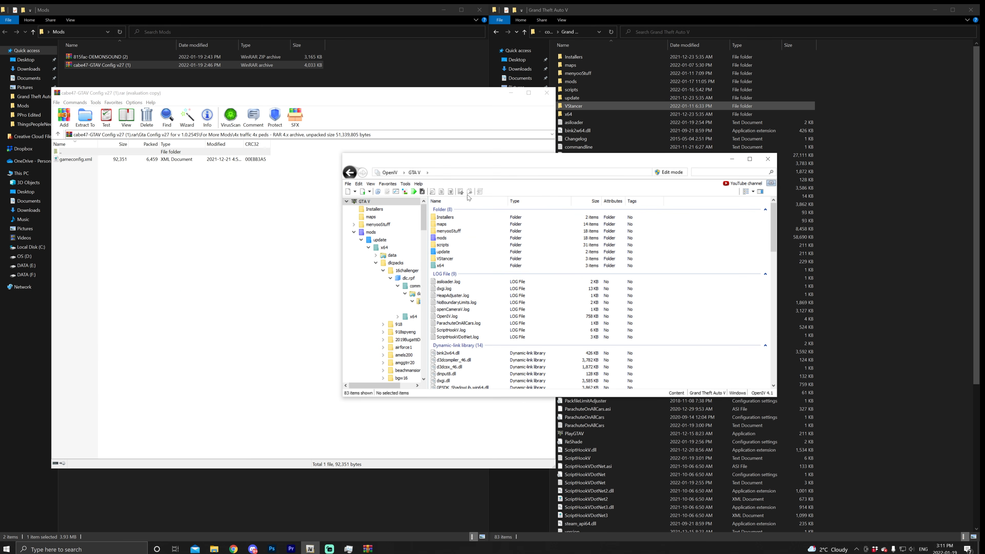
drag(470, 162, 399, 158)
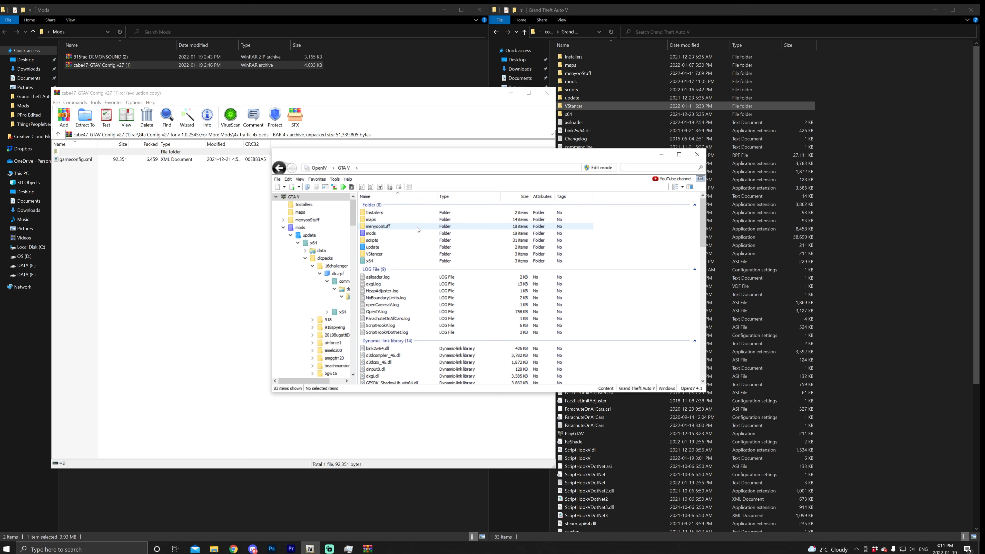
double_click(371, 234)
double_click(372, 213)
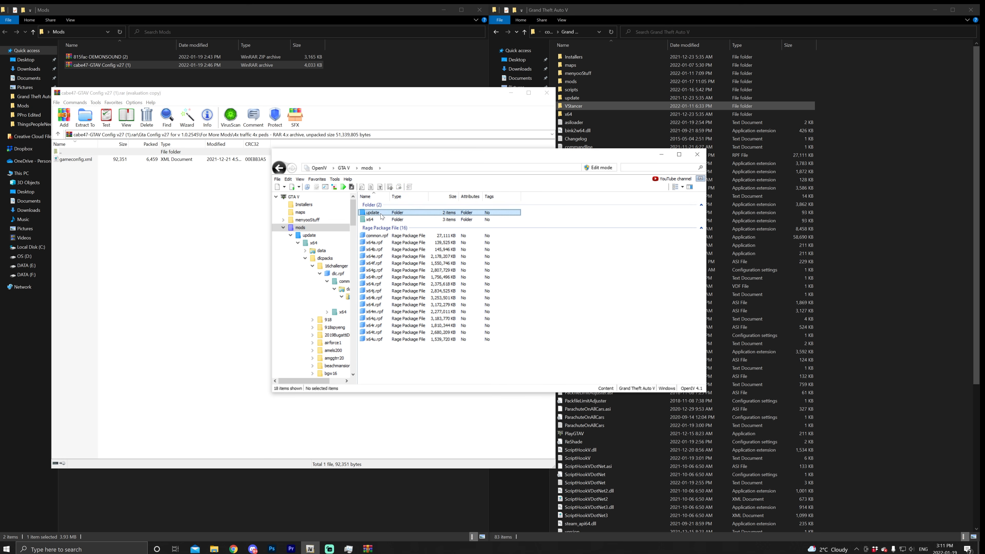
double_click(389, 229)
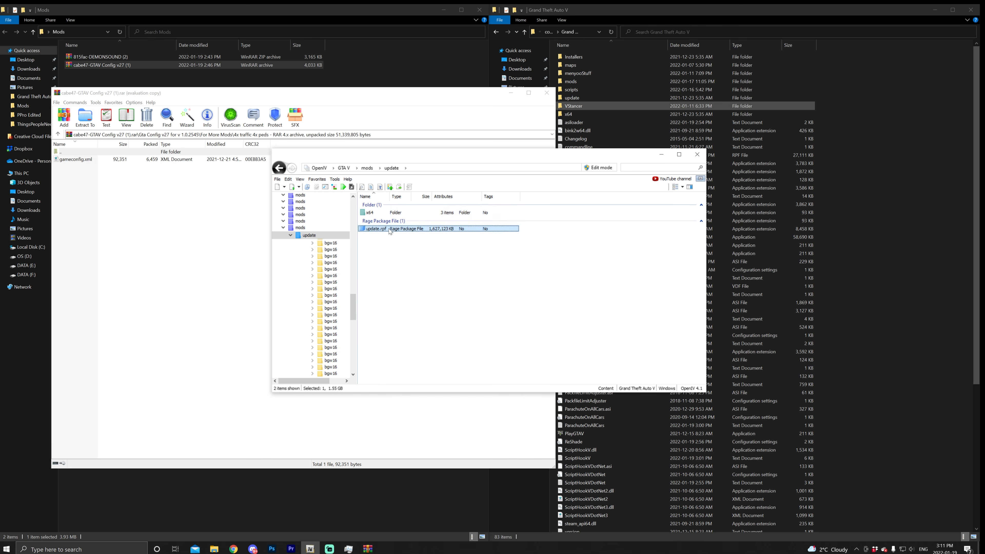
double_click(406, 213)
click(401, 214)
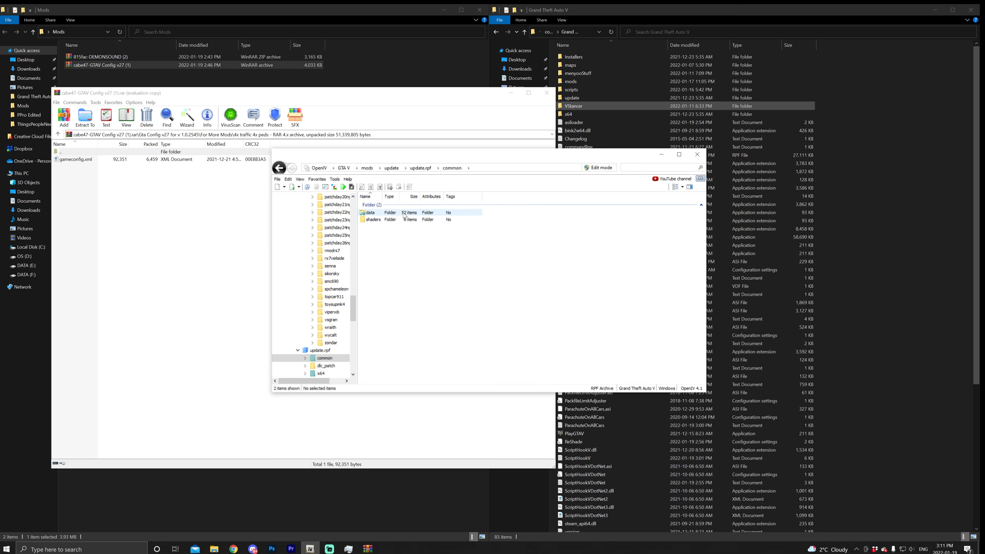
double_click(401, 214)
- Copy gameconfig.xml from the config archive into the data folder in edit mode, then leave edit mode
click(594, 169)
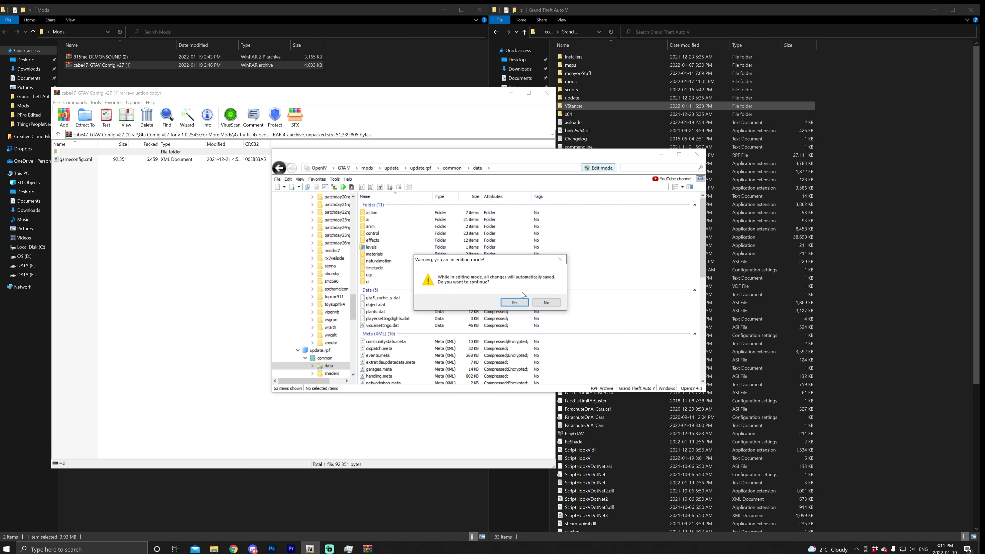
click(519, 302)
drag(109, 160, 636, 305)
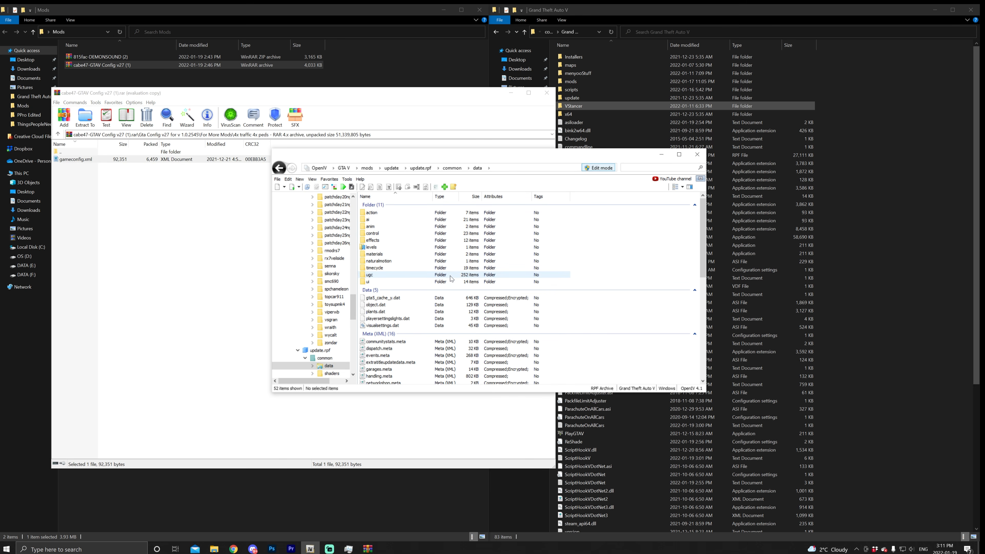
click(598, 168)
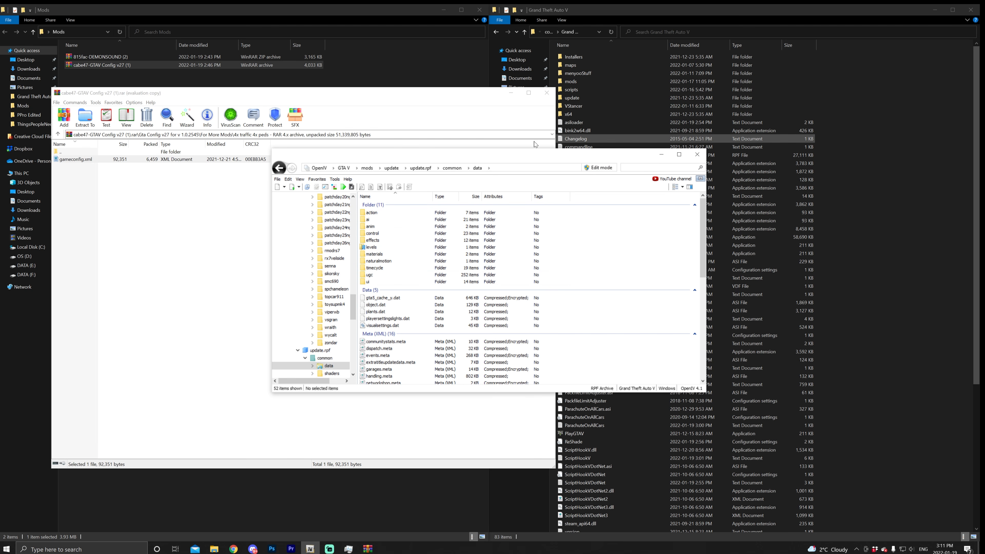
- Close the GTAV Config v27 archive and delete it from the Mods folder
click(484, 101)
click(547, 93)
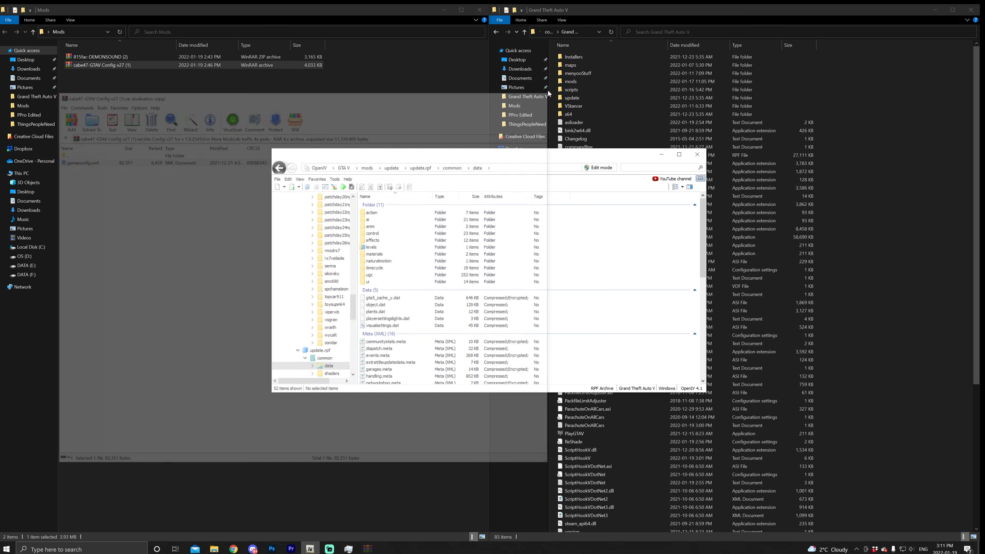
right_click(129, 65)
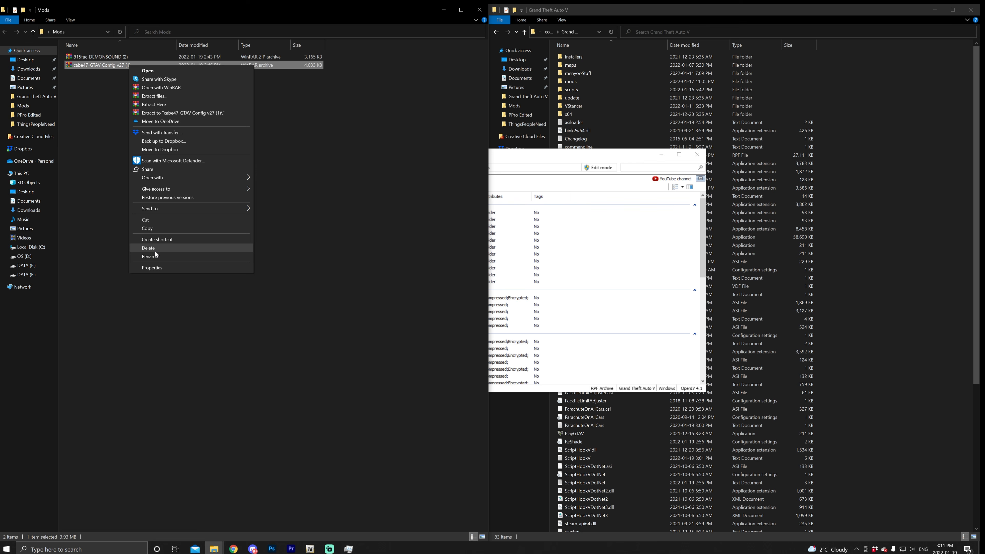
click(155, 249)
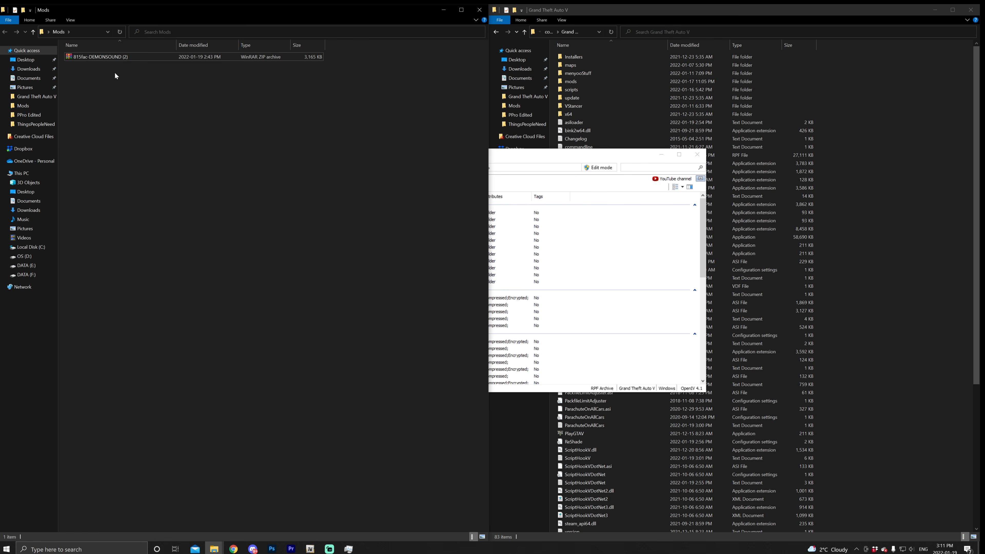
- Open the 815fac-DEMONSOUND (2) archive, check inside its demonengine folder and return to the archive's root
double_click(99, 57)
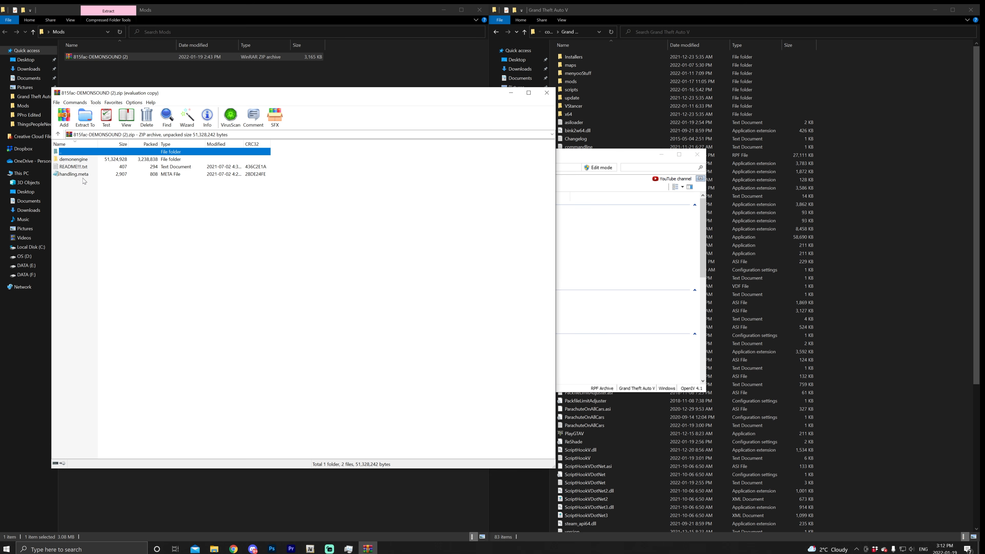
double_click(74, 160)
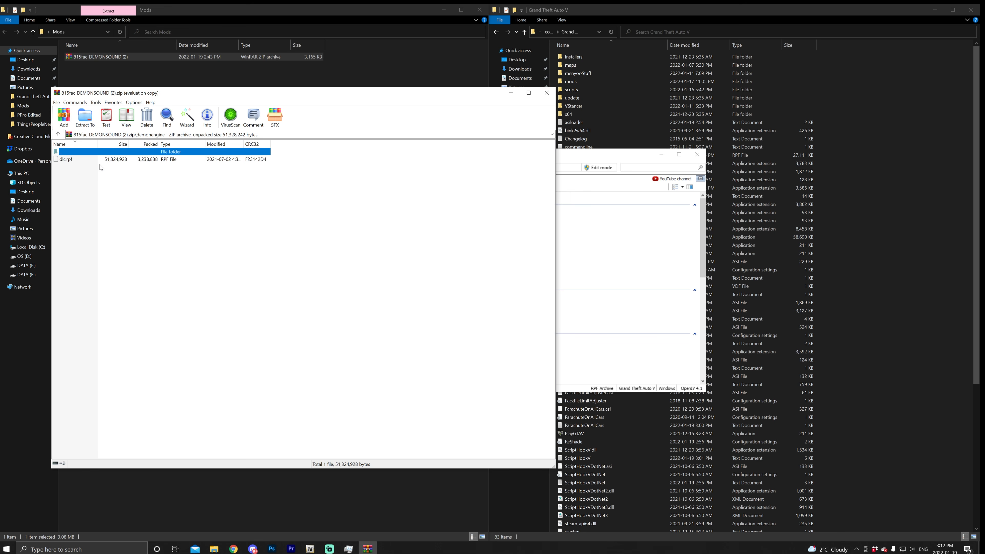
double_click(89, 151)
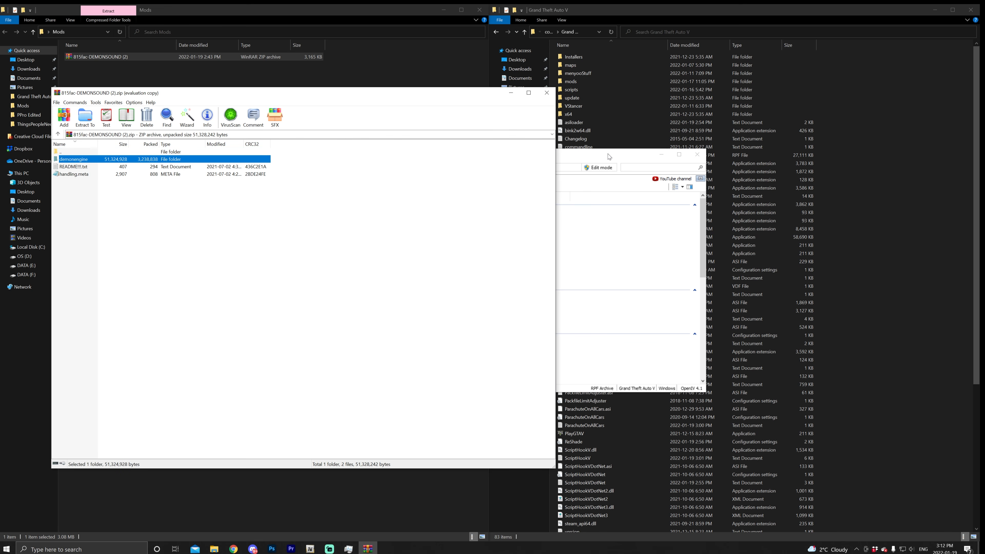
- In the Grand Theft Auto V folder window, go to mods > update > x64 > dlcpacks
click(627, 8)
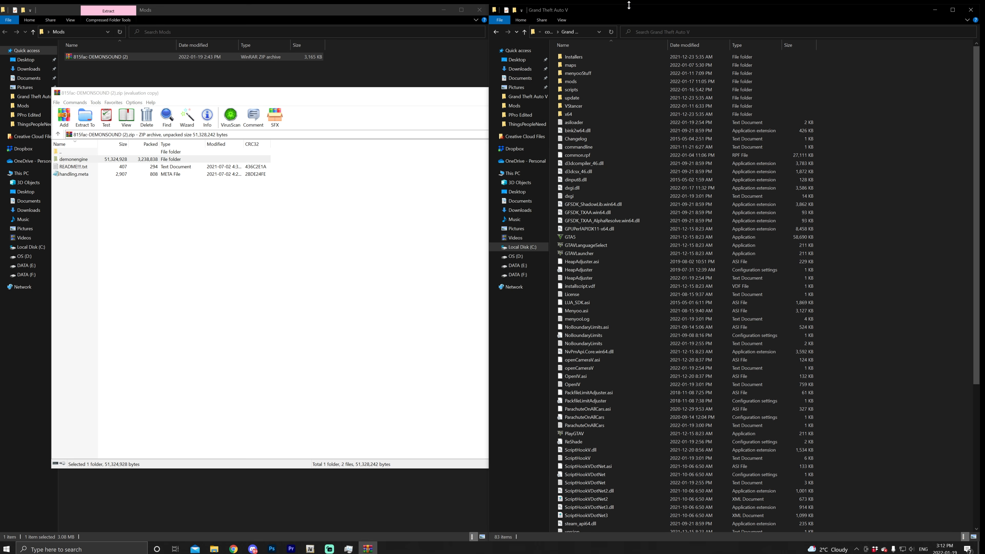
double_click(582, 82)
double_click(573, 59)
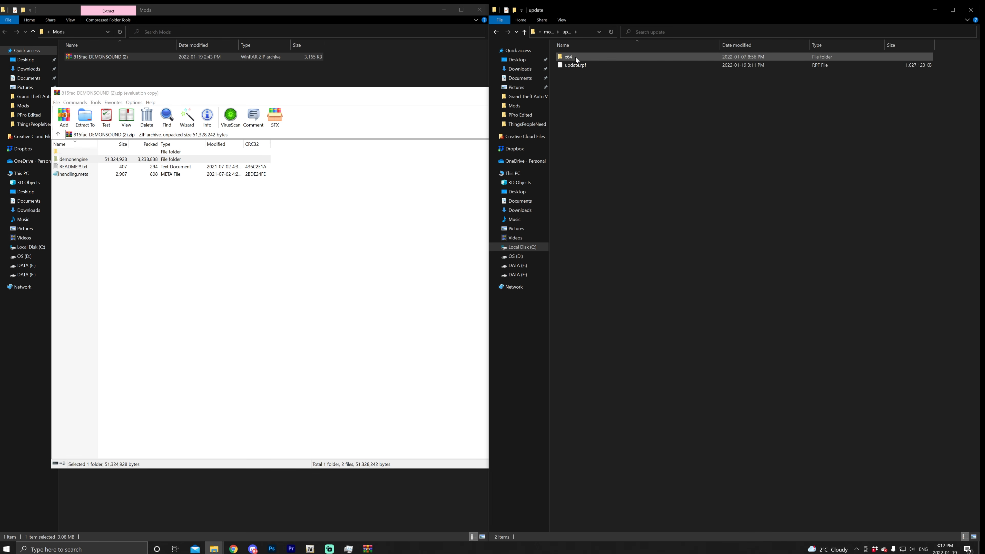
double_click(576, 56)
double_click(593, 66)
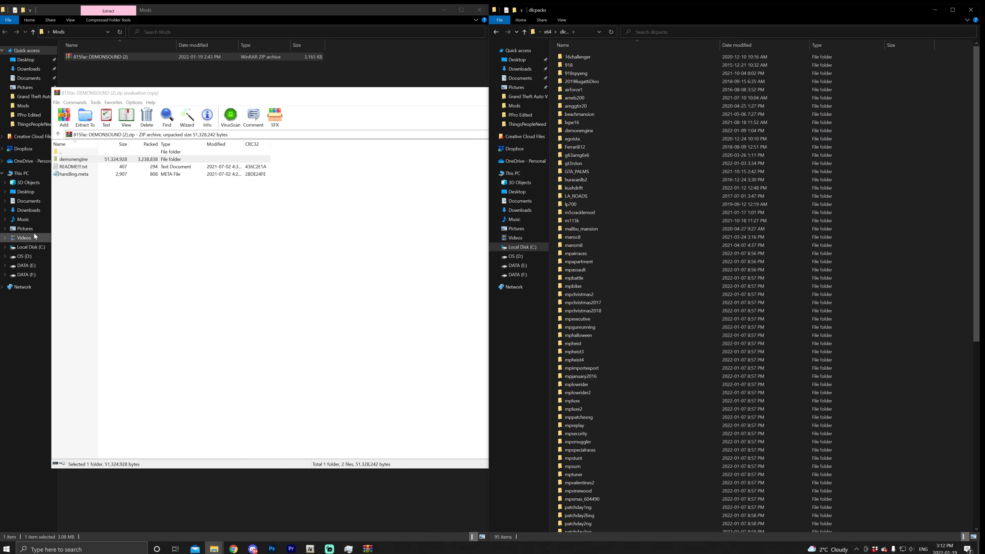
- Try to copy the demonengine folder from the DEMONSOUND archive into the dlcpacks folder
click(107, 233)
click(78, 159)
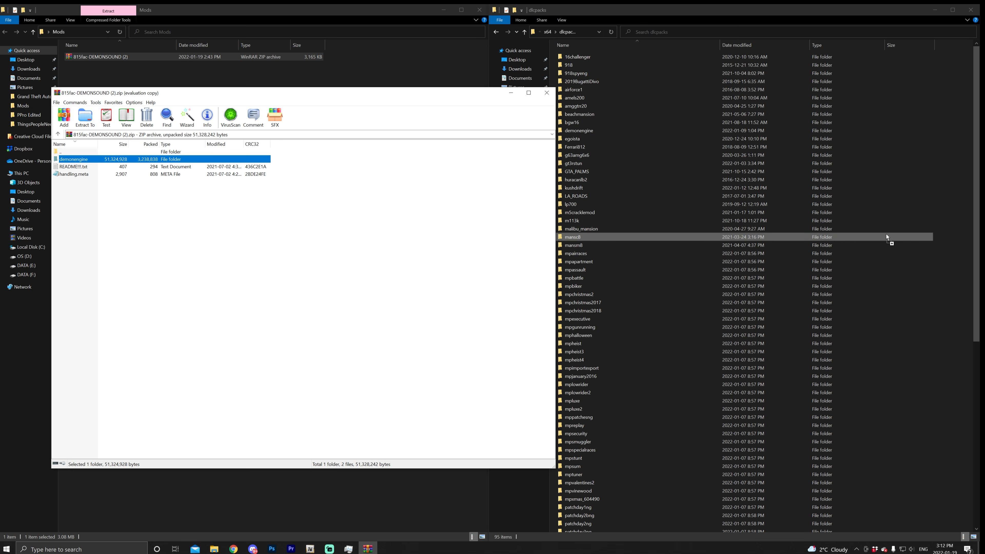
click(949, 198)
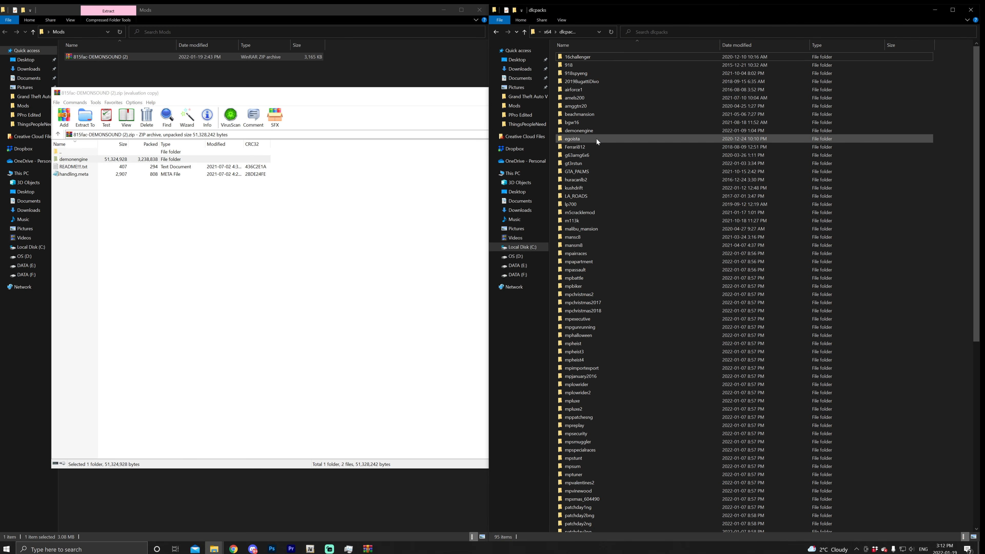
click(594, 131)
click(269, 318)
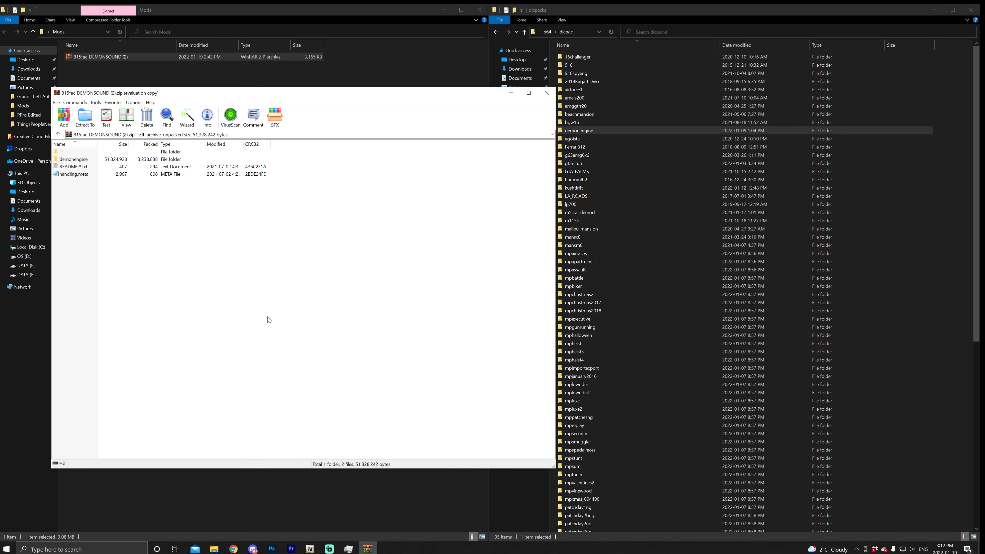
- Minimize the dlcpacks folder window and close the DEMONSOUND archive and the Mods folder
click(935, 10)
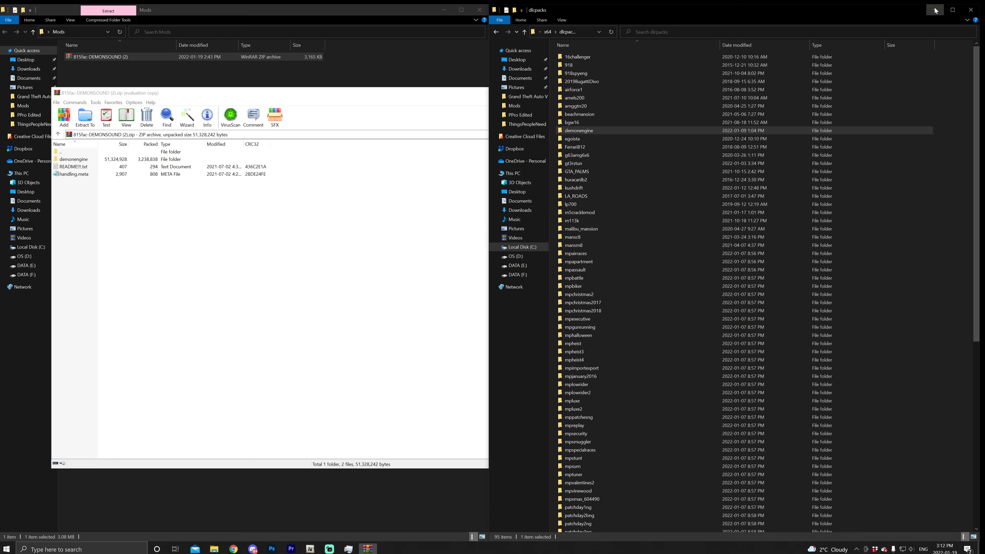
drag(472, 95, 580, 103)
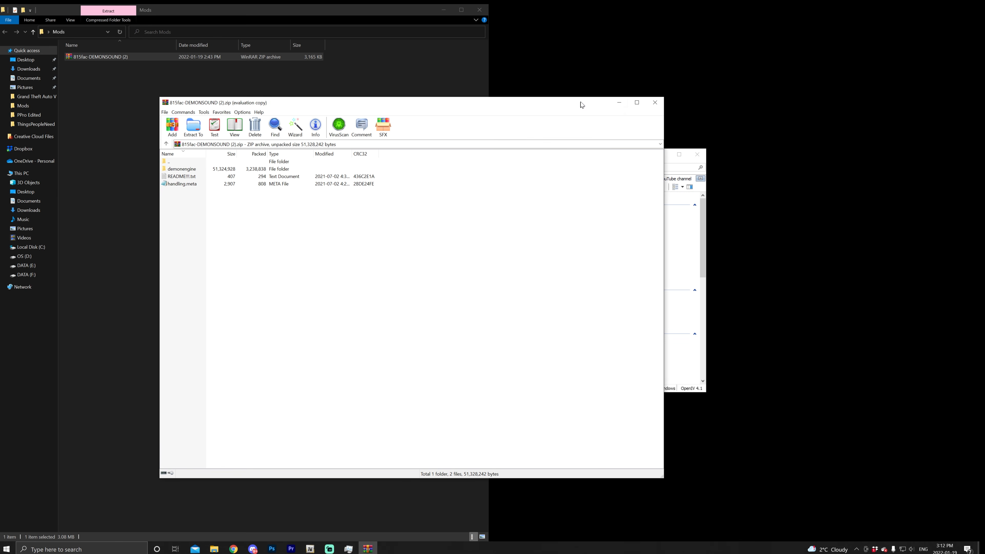
click(651, 102)
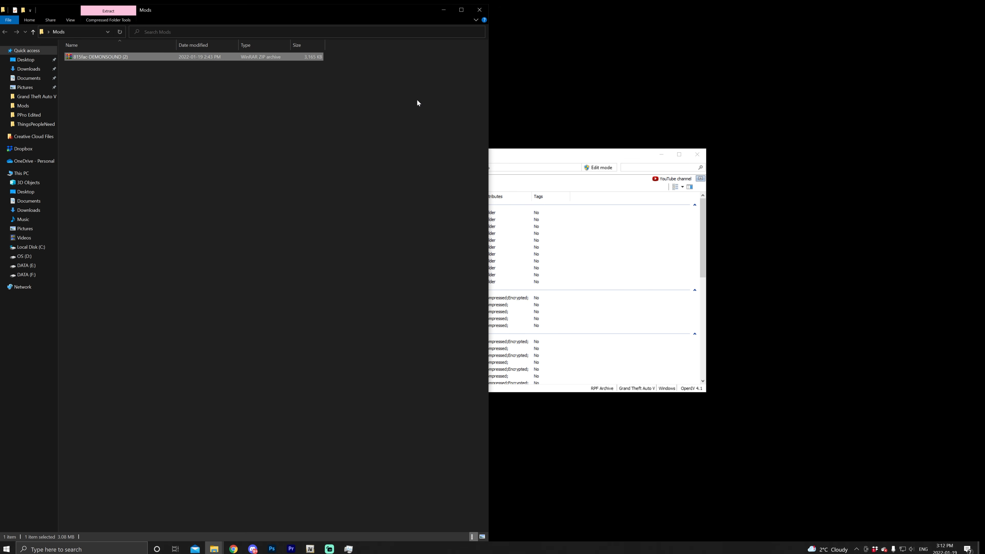
click(481, 15)
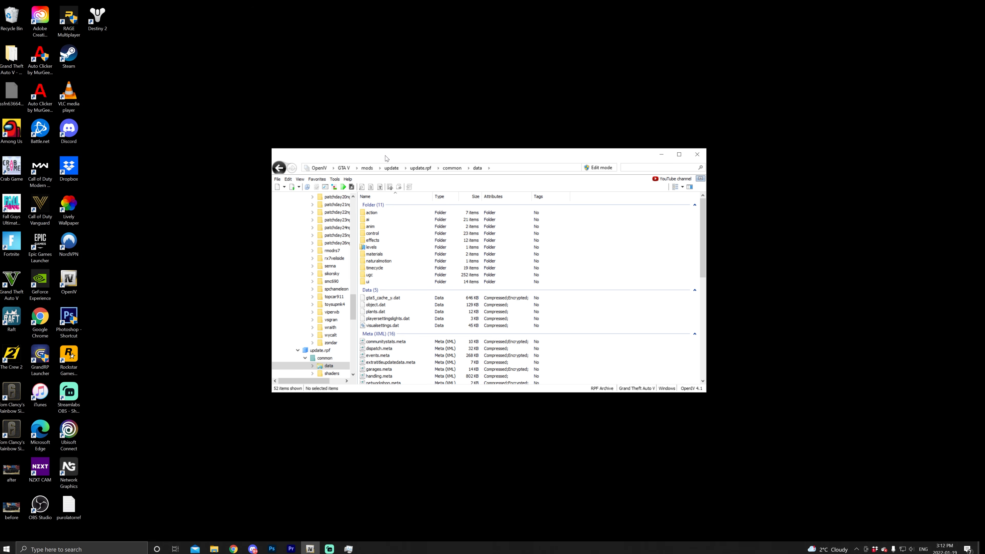
- Return to the GTA V root in OpenIV and reopen the data folder under mods > update > update.rpf > common
drag(389, 161, 407, 126)
click(359, 133)
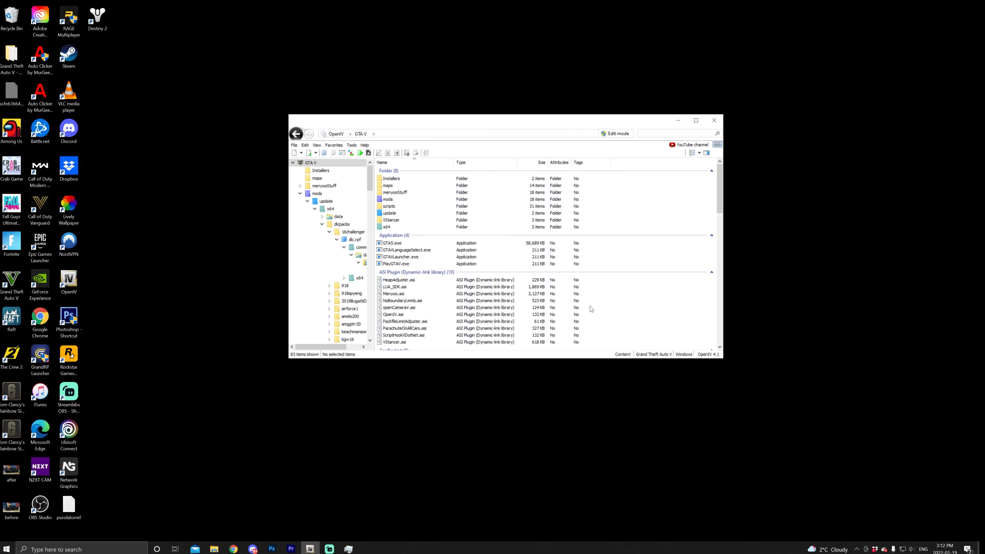
double_click(395, 199)
double_click(392, 178)
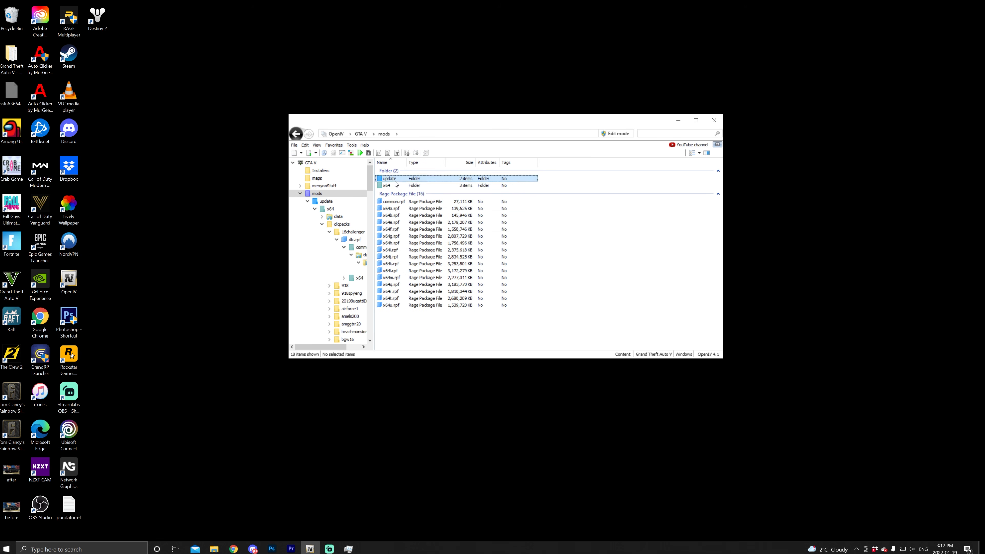
click(396, 195)
double_click(396, 195)
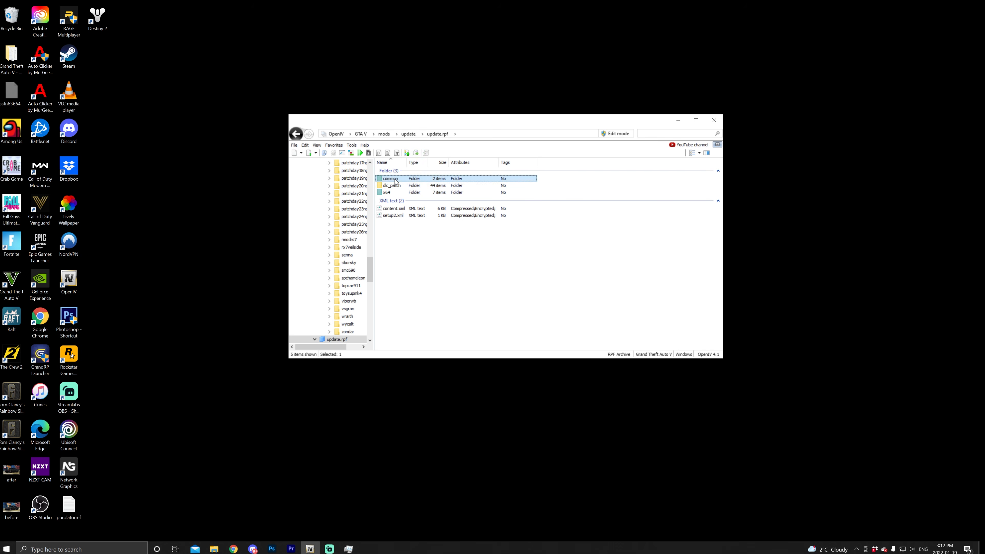
double_click(388, 178)
double_click(388, 178)
- Enable edit mode and open dlclist.xml in the data folder for text editing
click(617, 133)
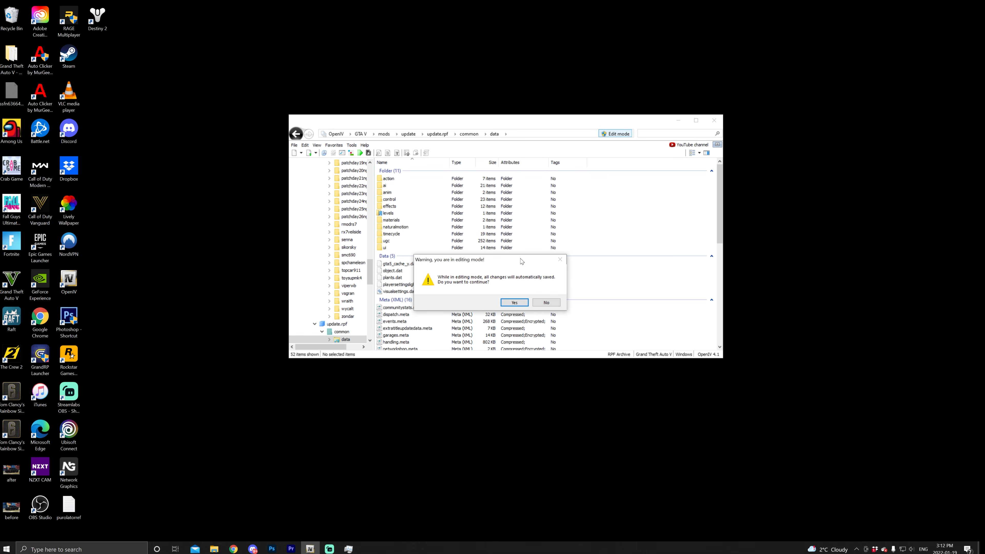
click(514, 305)
scroll(403, 275, down, 10)
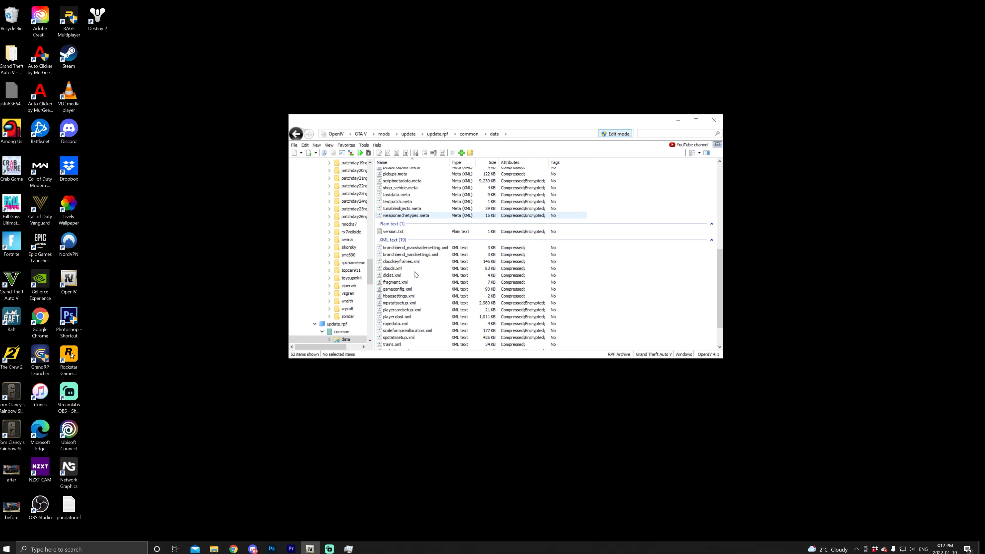
right_click(400, 276)
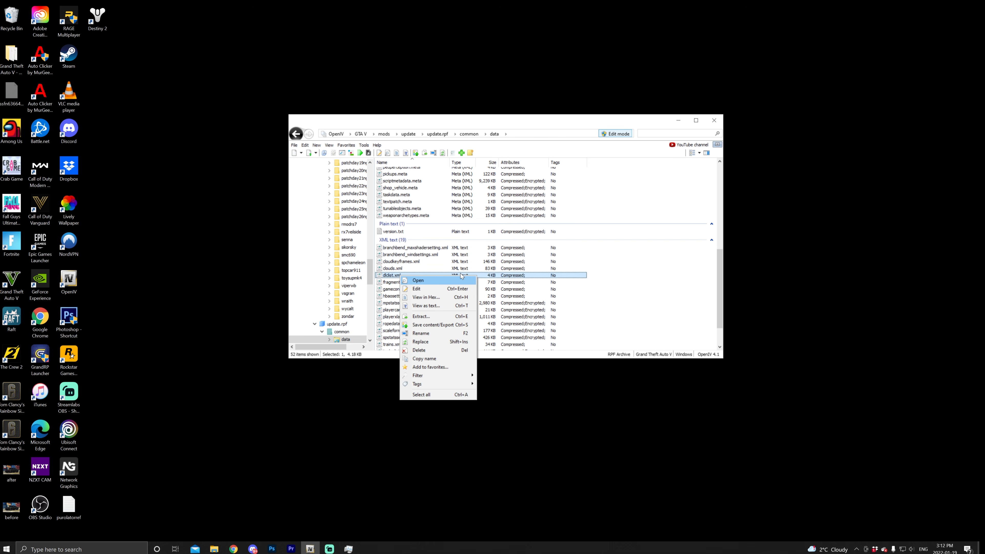
click(423, 290)
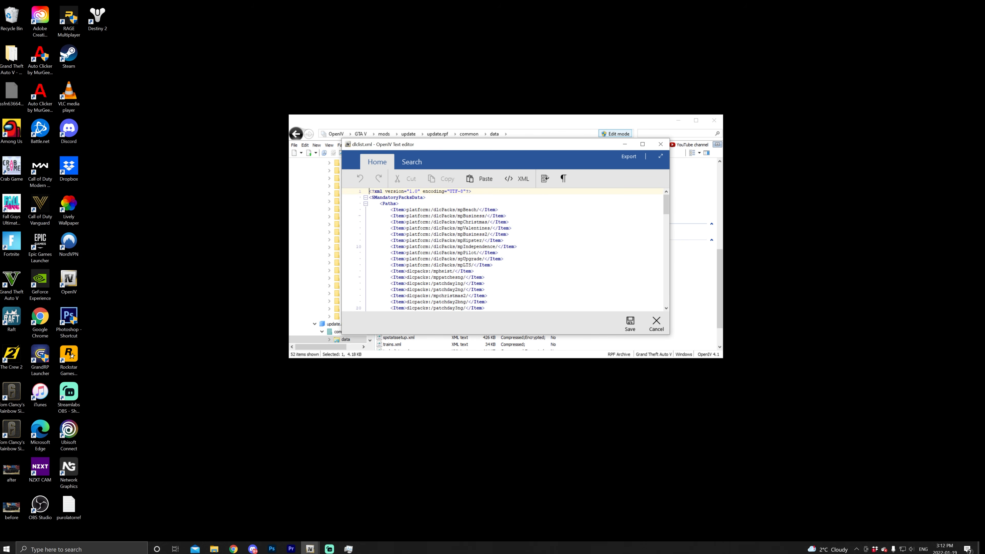
- Duplicate the last entry, <Item>dlcpacks:/zondar/</Item>, onto a new line below it in dlclist.xml
scroll(504, 250, down, 20)
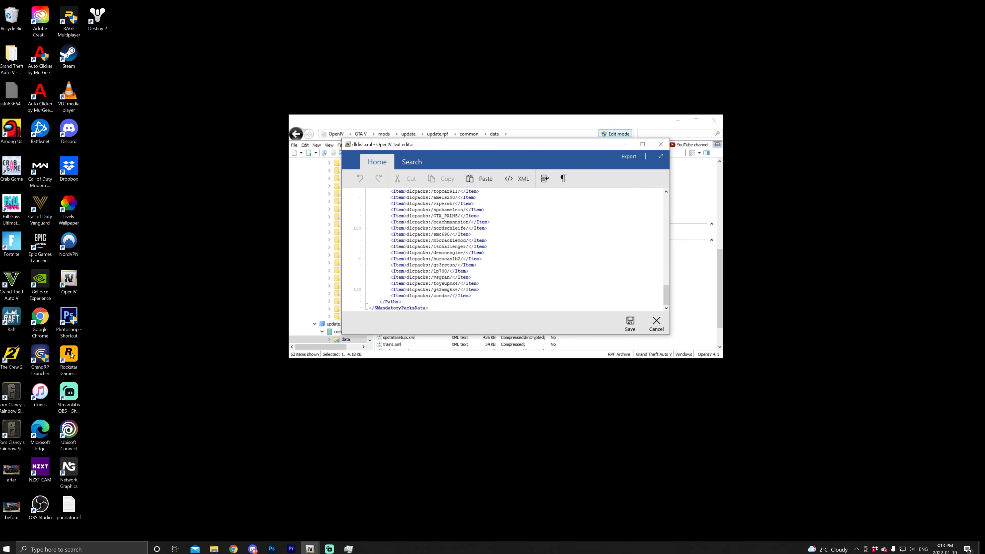
drag(471, 296, 393, 296)
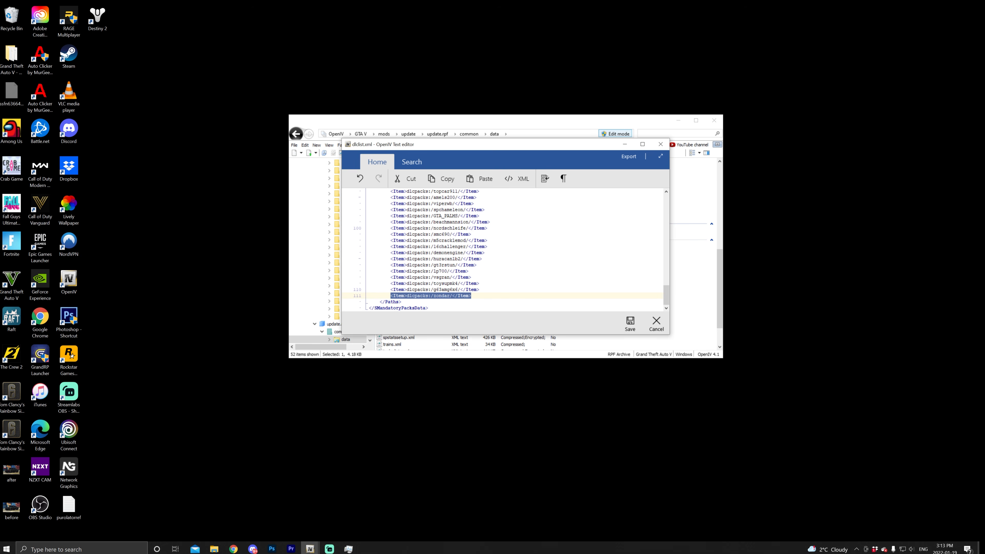
click(471, 295)
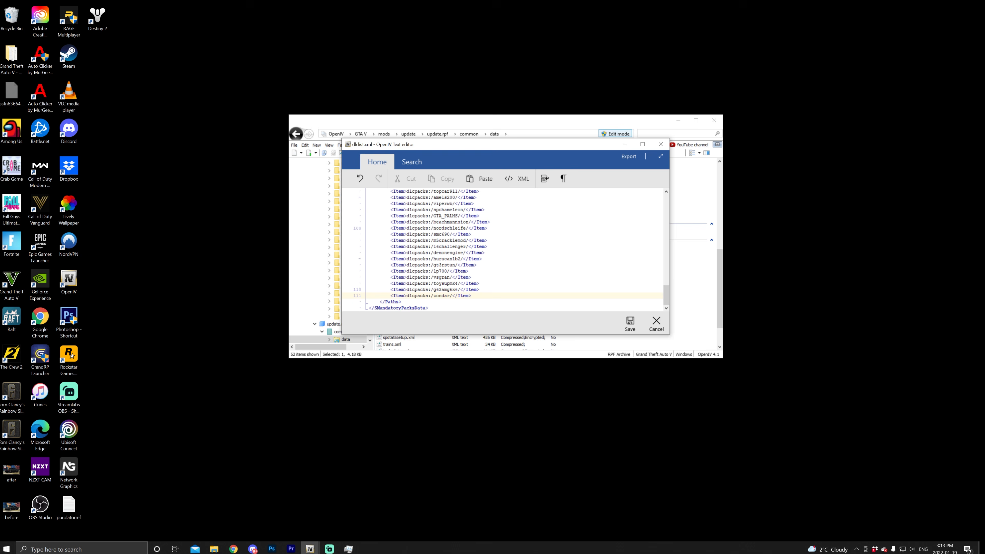
key(Return)
text(<Item>dlcpacks:/zondar/</Item>)
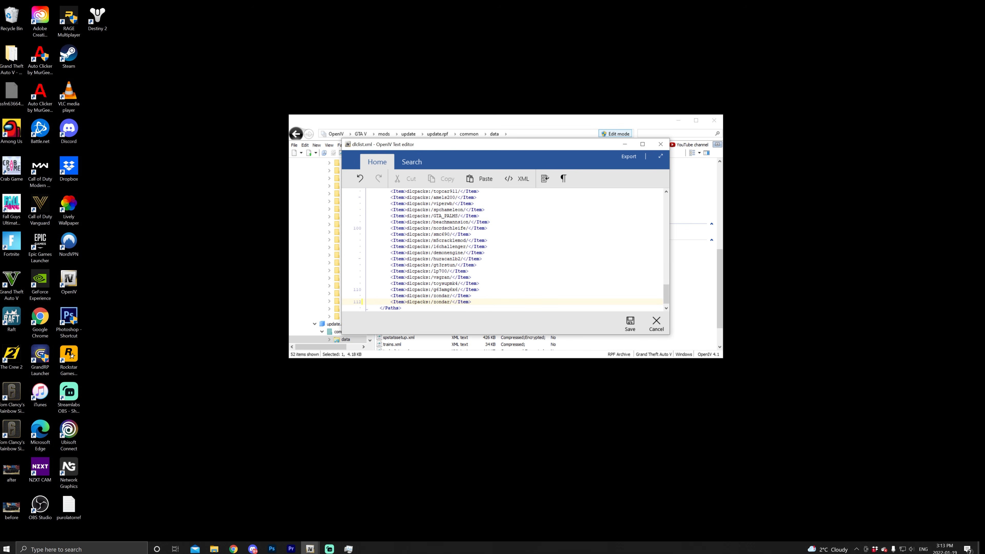
- Remove the duplicated <Item>dlcpacks:/zondar/</Item> line from dlclist.xml and close the text editor
key(BackSpace)
key(BackSpace)
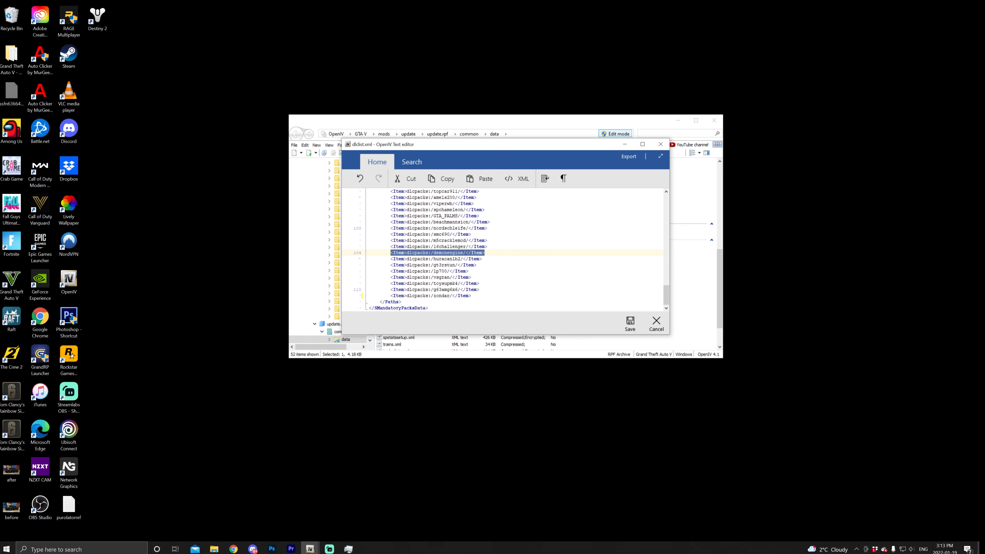
click(660, 144)
click(525, 254)
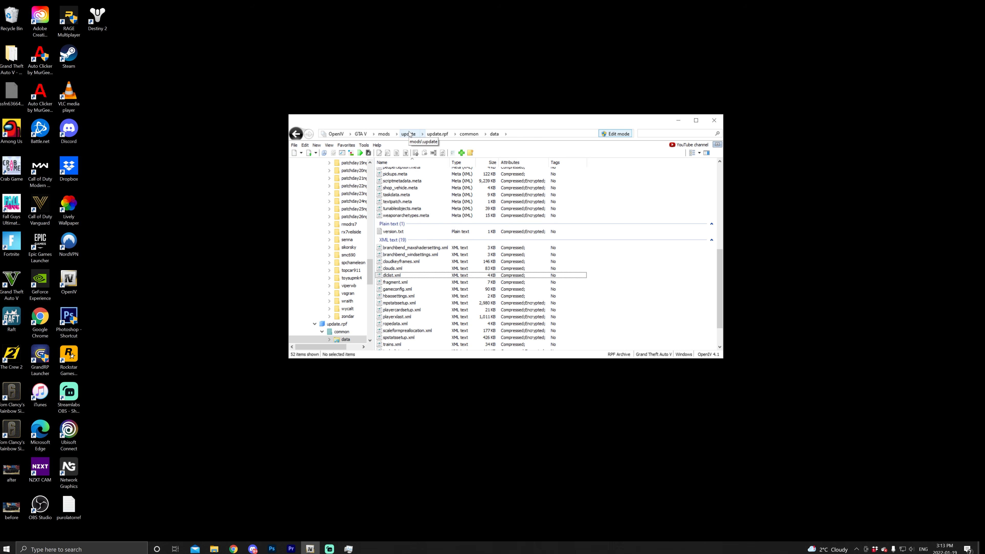
- Open the dlcpacks folder under mods > update > x64
click(384, 134)
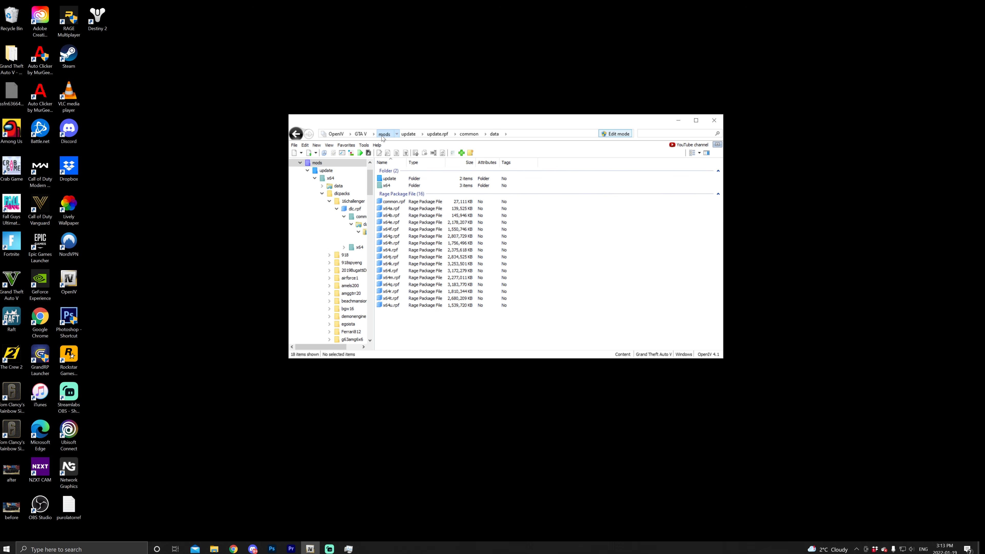
double_click(389, 178)
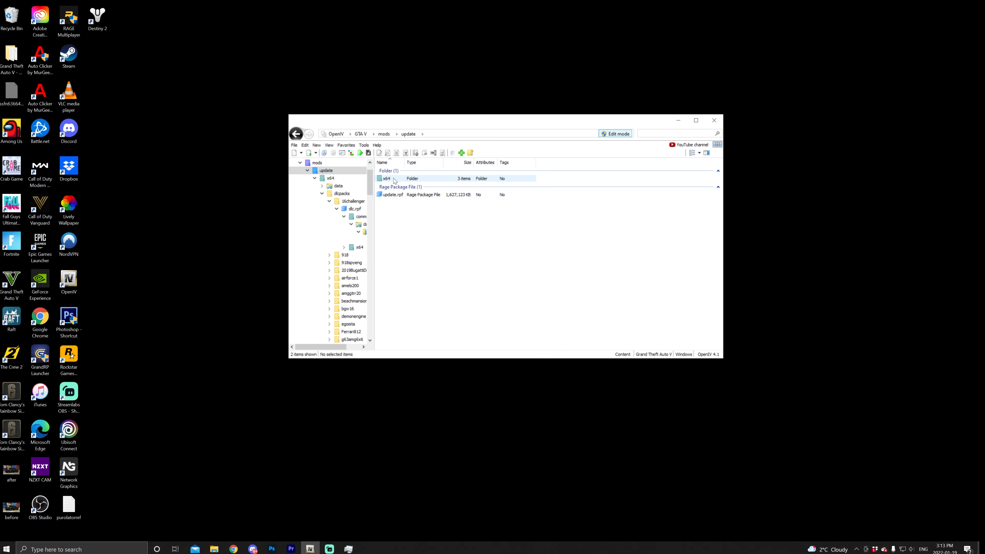
double_click(389, 178)
double_click(393, 186)
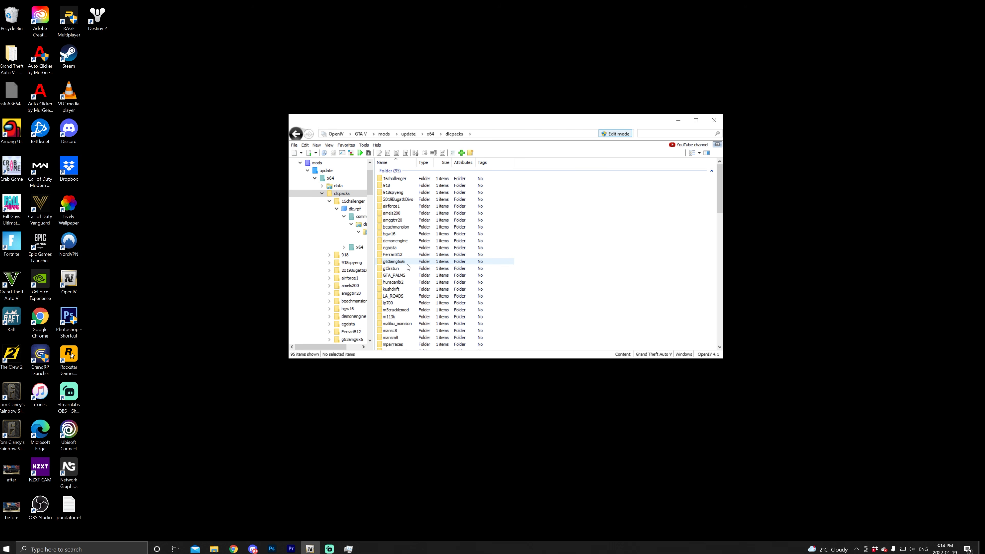
- Open vehicles.meta for editing from 16challenger > dlc.rpf > common > data > levels
double_click(395, 179)
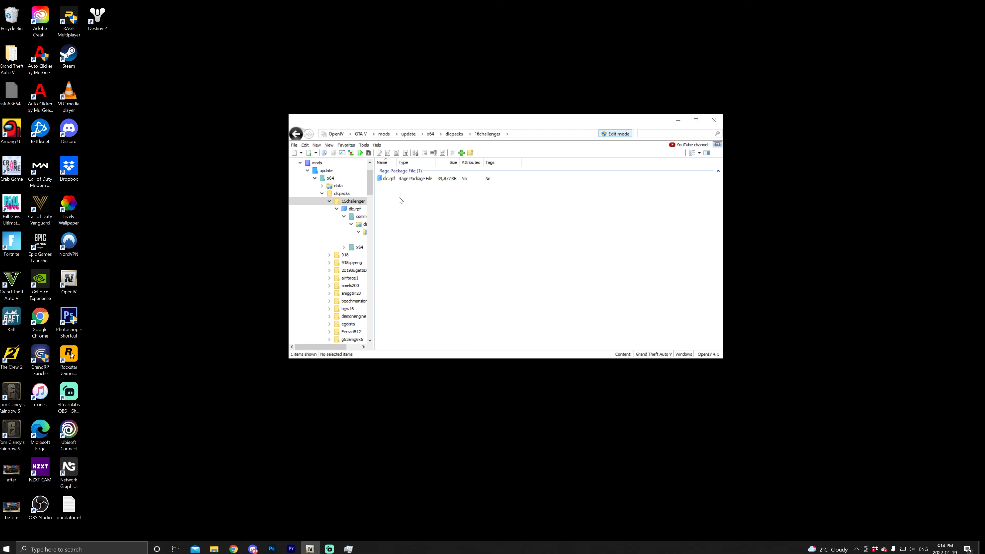
double_click(395, 181)
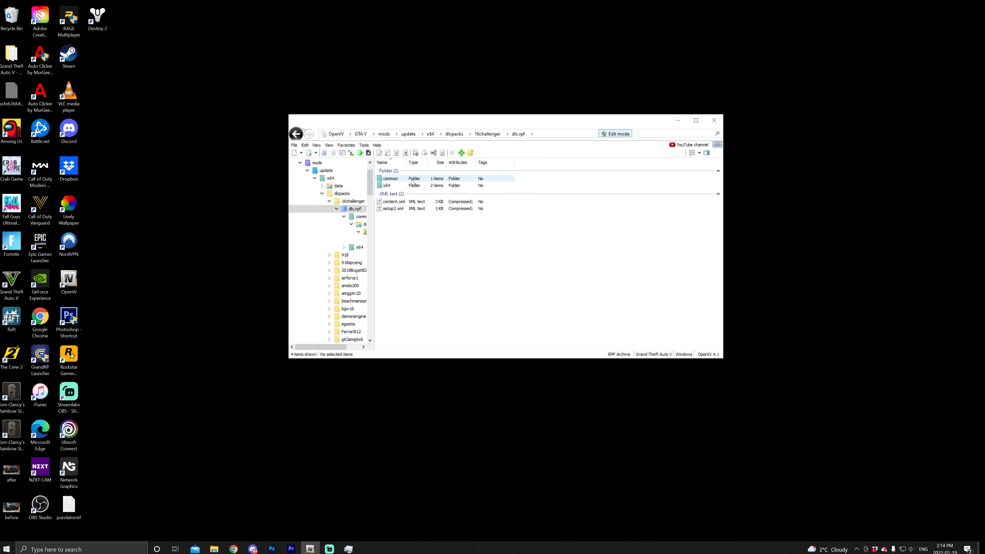
double_click(413, 181)
double_click(413, 181)
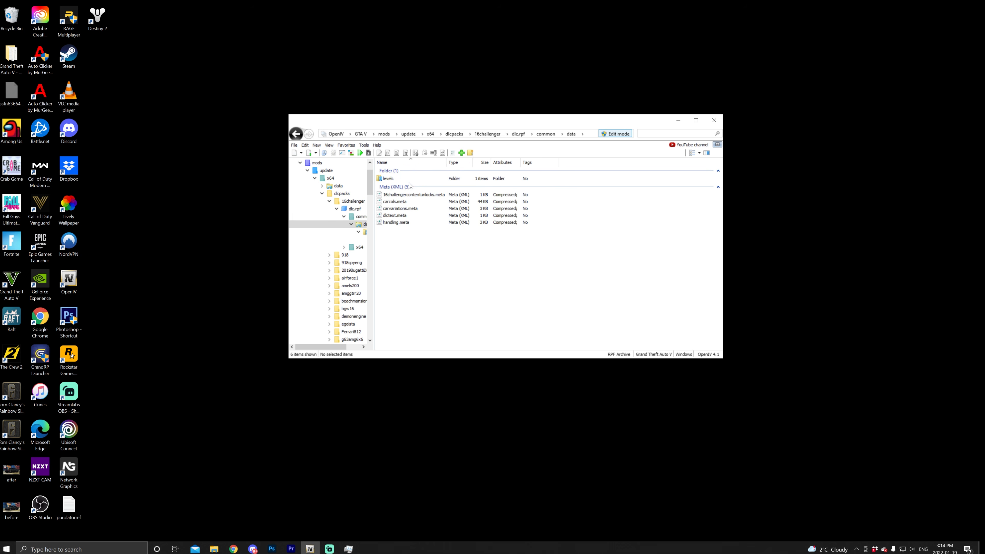
double_click(392, 180)
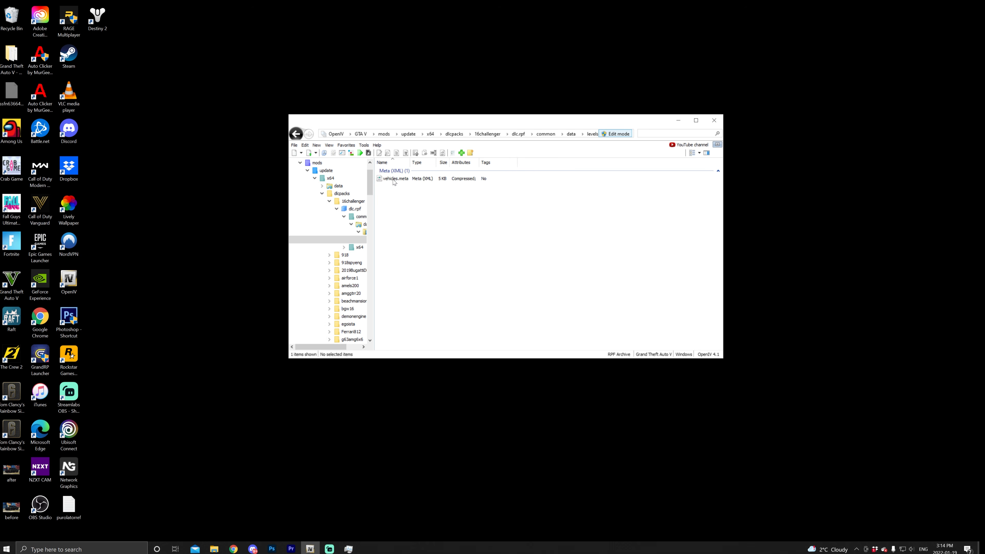
right_click(399, 182)
right_click(400, 179)
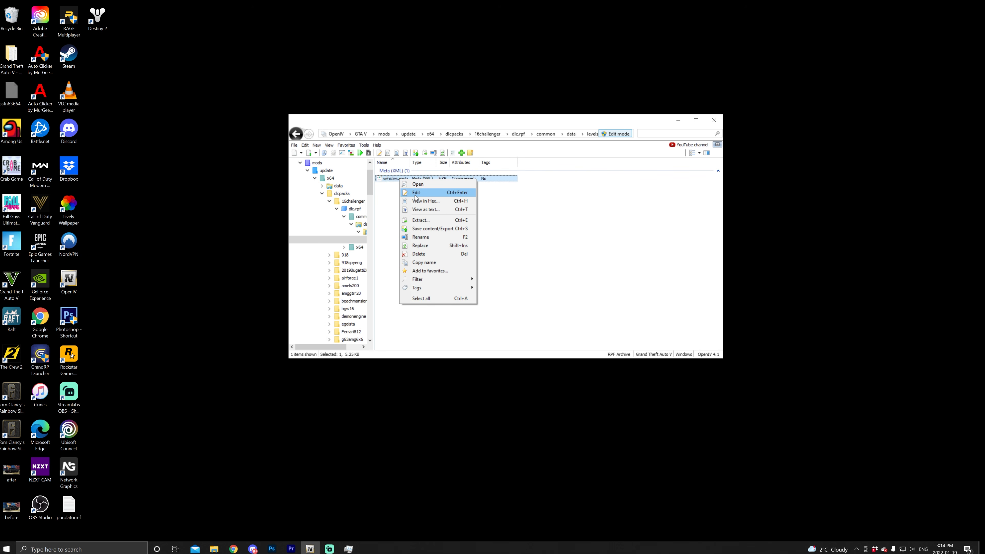
click(415, 192)
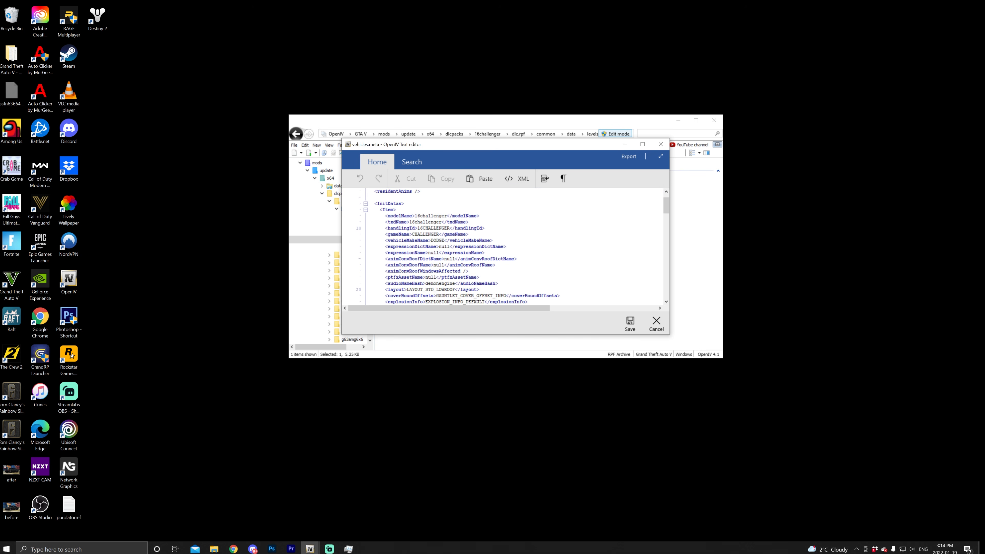
- Check the audioNameHash line for demonengine in the 16challenger vehicles.meta and save the file
drag(385, 284, 498, 283)
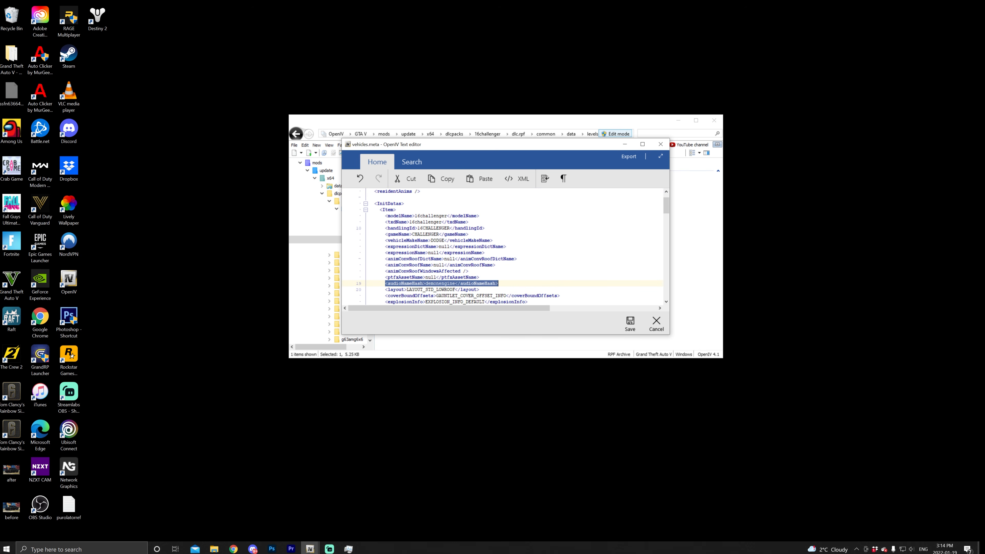
click(456, 284)
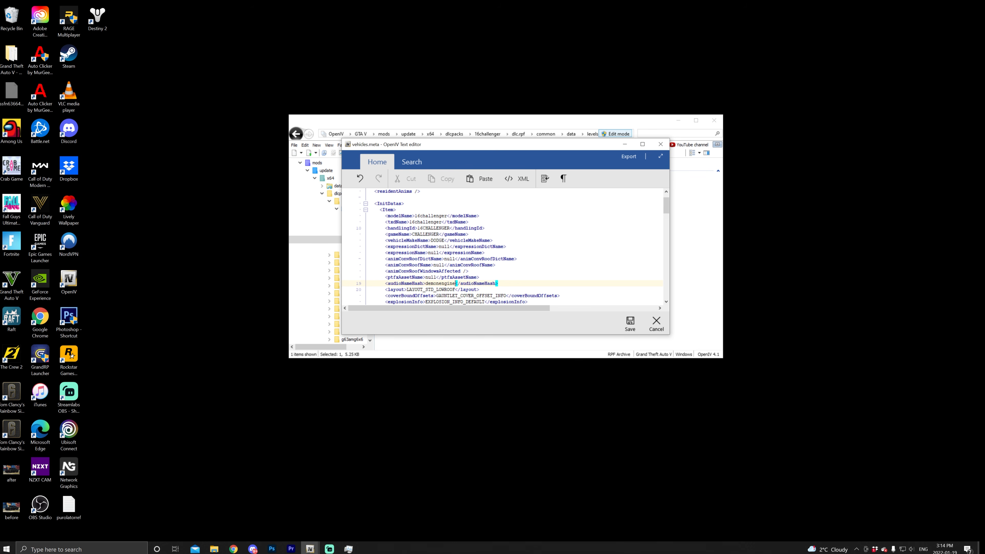
click(629, 323)
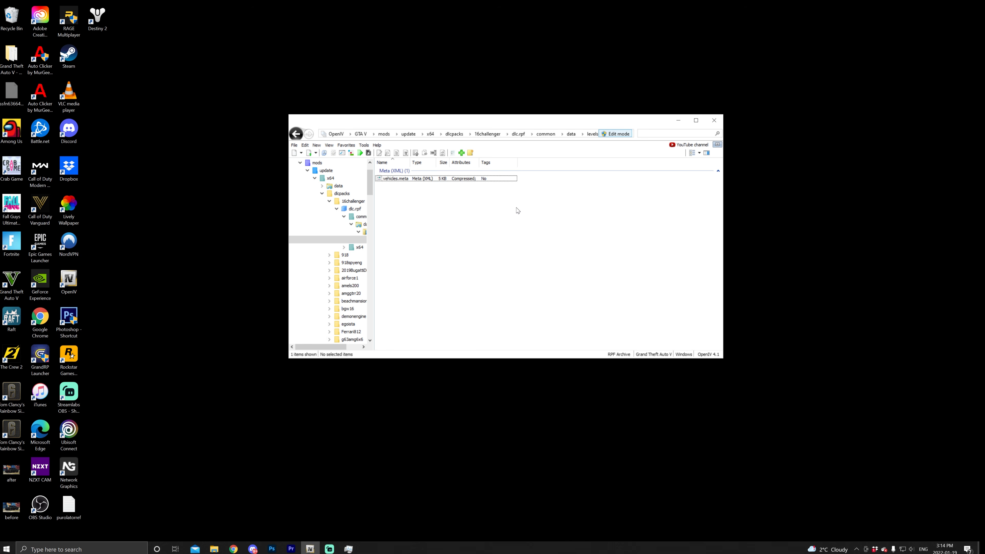
- Return to the dlcpacks folder through update > x64 in the mods folder
click(326, 171)
click(397, 179)
click(397, 180)
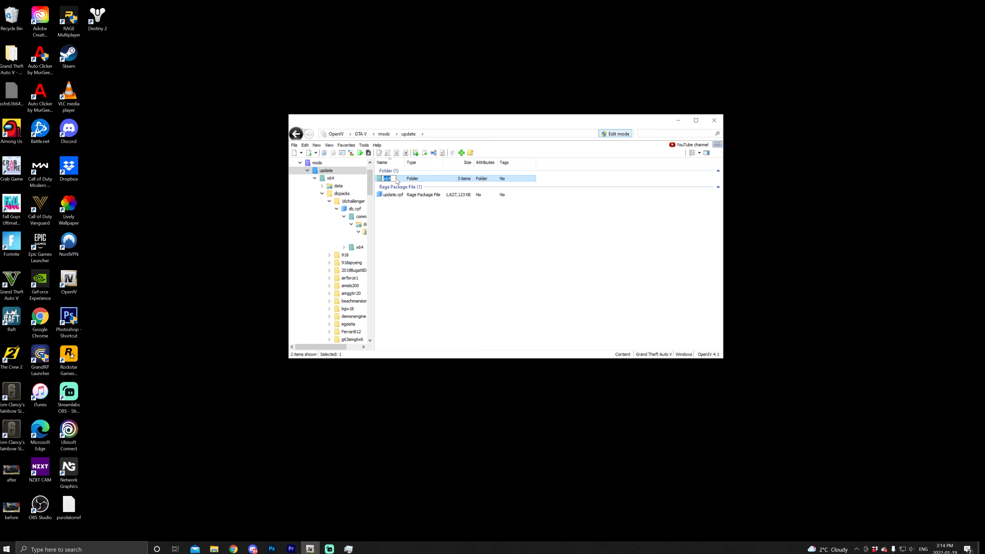
double_click(397, 180)
double_click(398, 185)
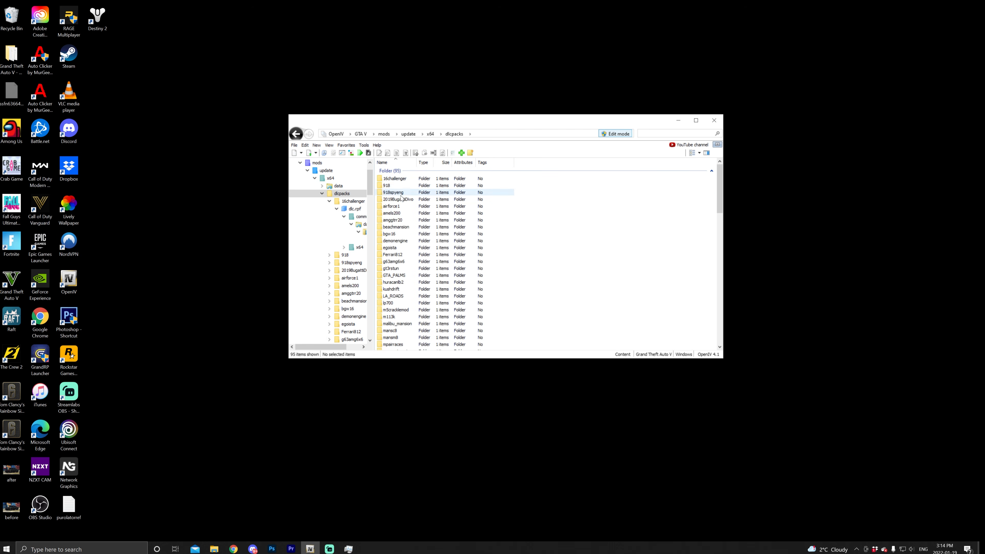
- Open vehicles.meta for editing from the data folder of the Ferrari812 dlc.rpf
click(401, 257)
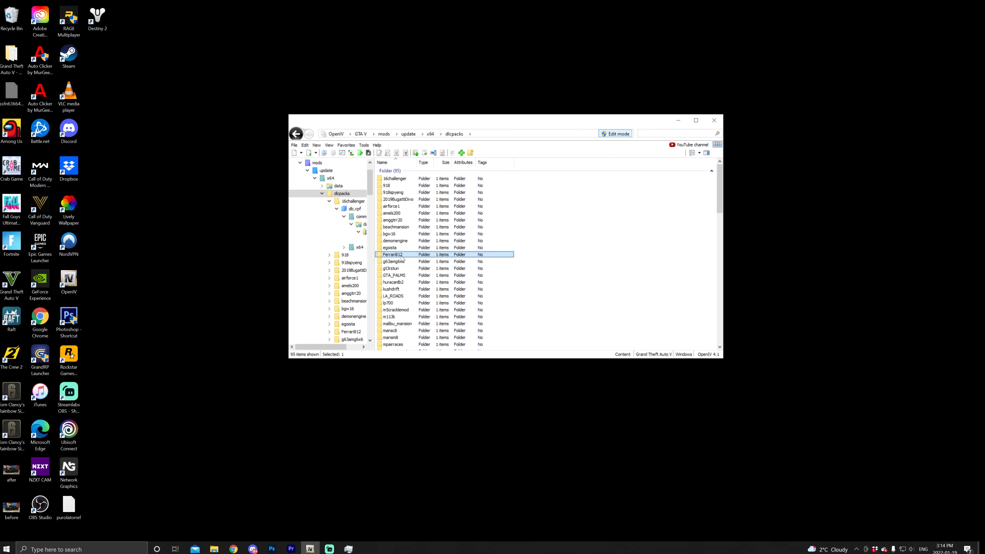
double_click(414, 257)
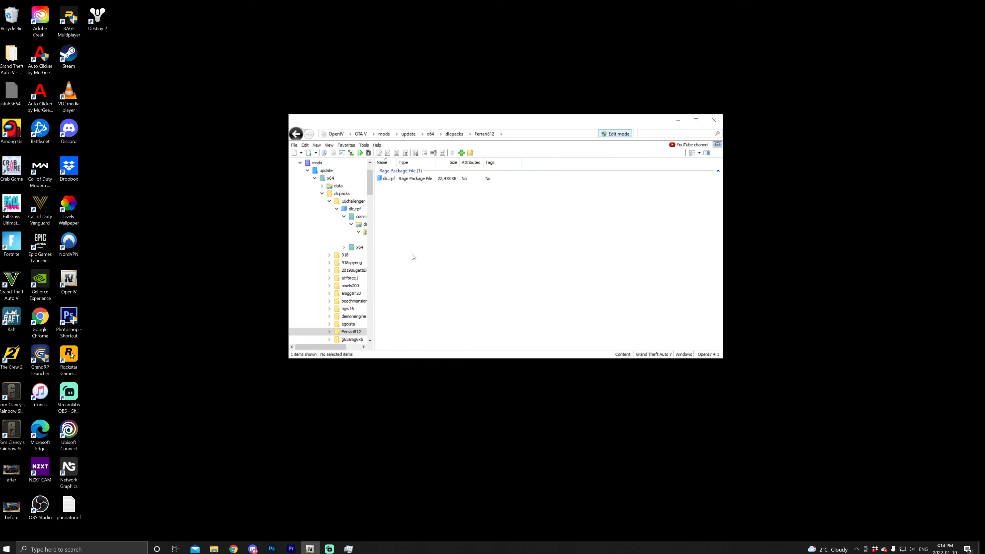
double_click(401, 180)
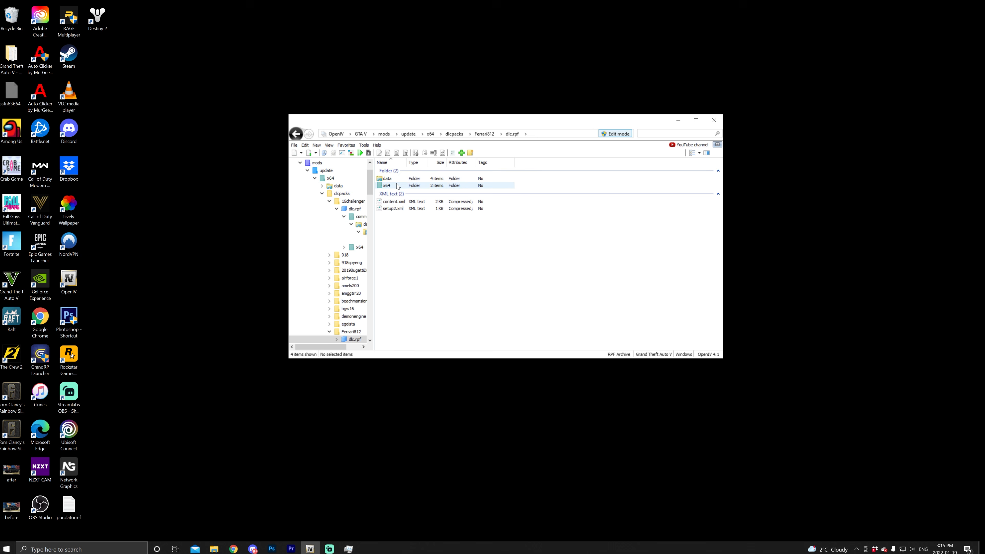
double_click(397, 184)
double_click(397, 181)
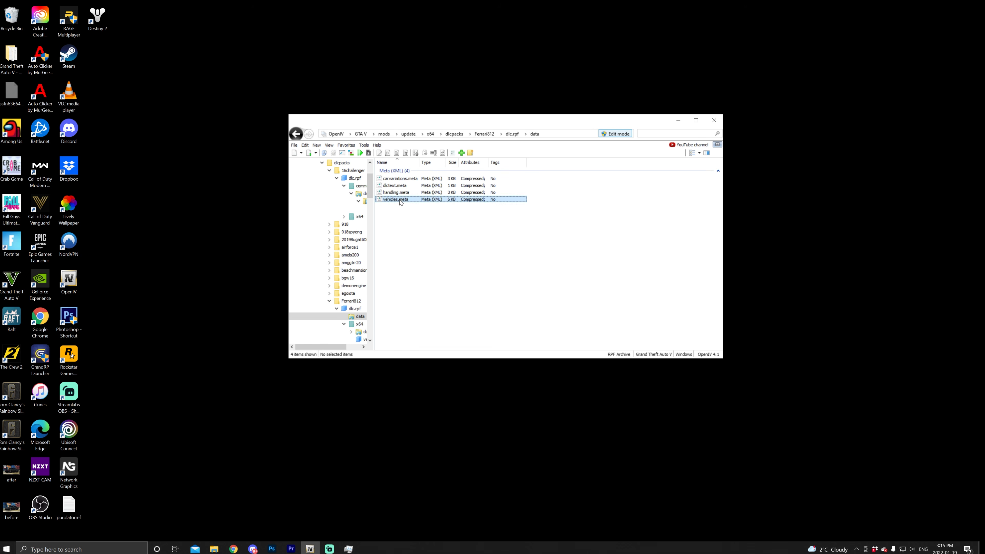
right_click(399, 200)
click(422, 214)
scroll(423, 233, down, 2)
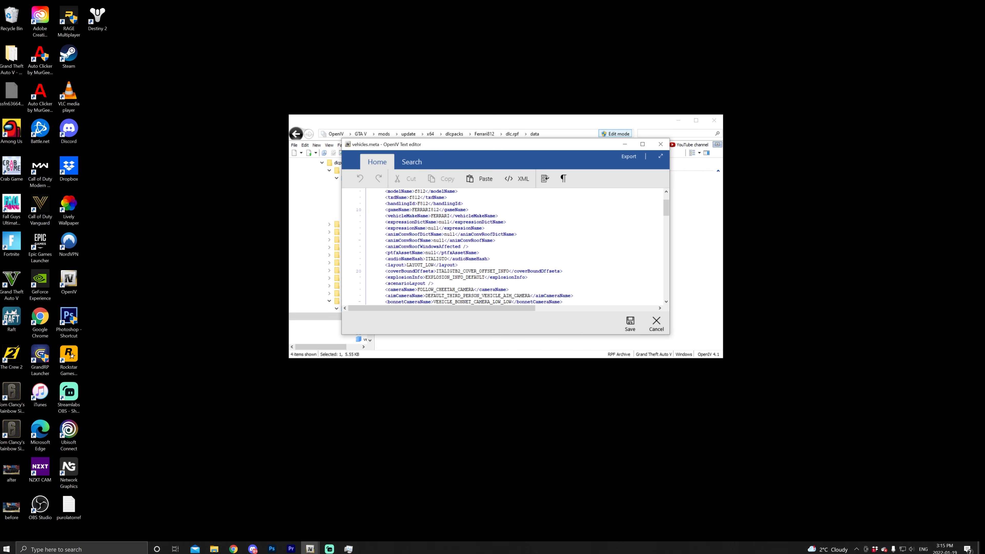
- Set the Ferrari's audioNameHash to demonengine in vehicles.meta, save the file and close OpenIV
click(447, 259)
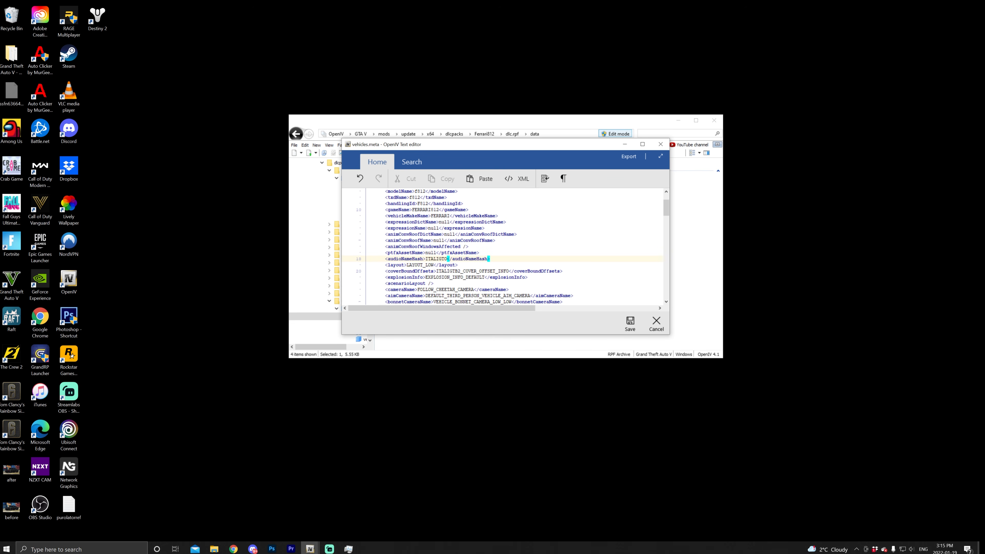
key(BackSpace)
key(BackSpace)
key(BackSpace)
key(BackSpace)
key(BackSpace)
key(BackSpace)
key(BackSpace)
key(BackSpace)
text(demonengine)
click(630, 323)
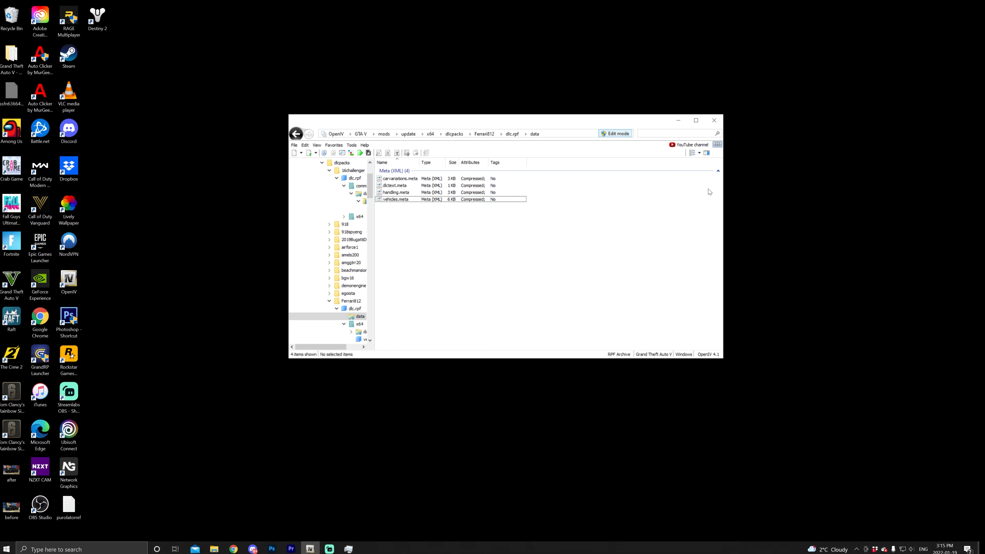
click(714, 120)
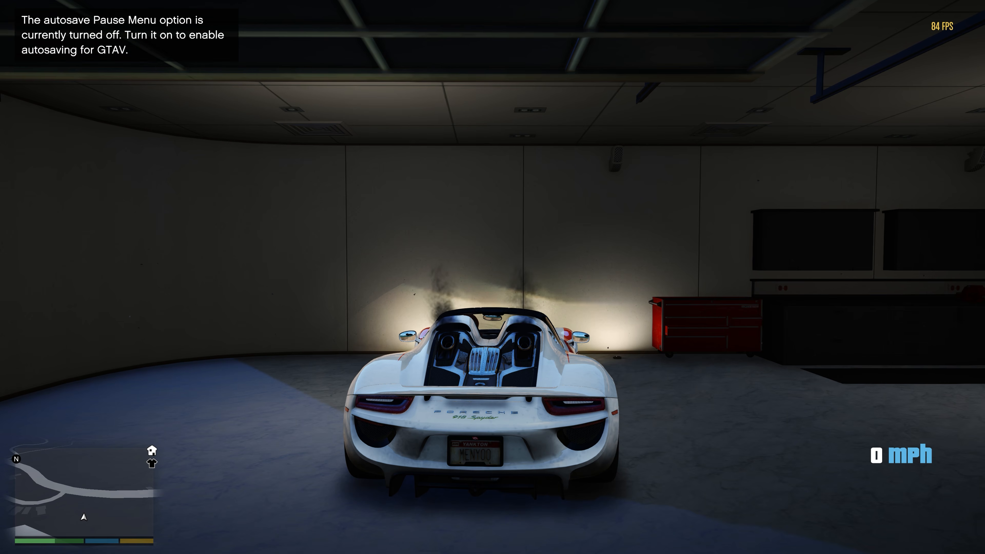
- In Grand Theft Auto V, drive the Porsche out of the garage and open Menyoo's vehicle spawner through Vehicle Options
key(s)
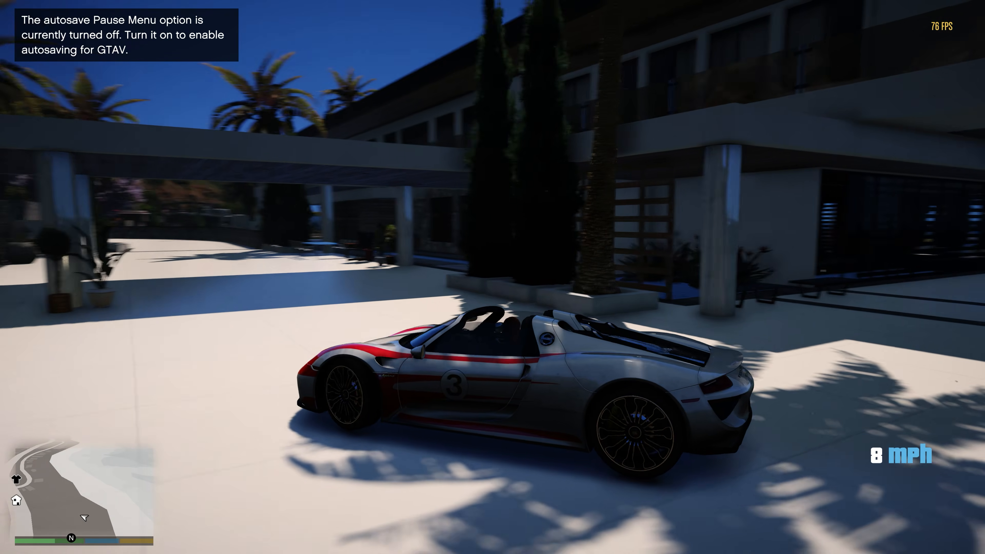
key(w)
key(F8)
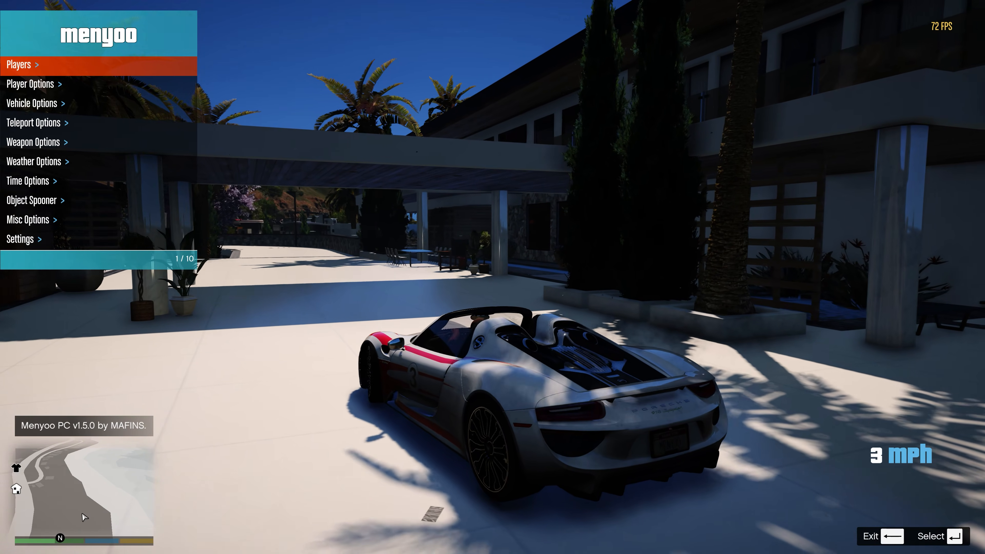
key(Down)
key(Down)
key(Return)
key(Down)
key(Down)
key(Return)
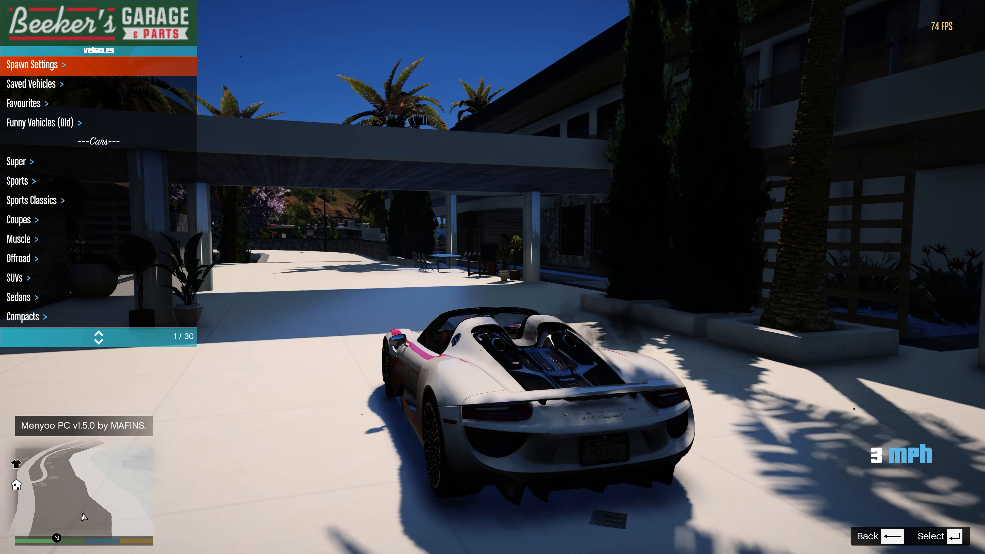
- Spawn the Challenger from the Muscle category and close the Menyoo menu
key(Down)
key(Down)
key(Down)
key(Down)
key(Up)
key(Down)
key(Down)
key(Down)
key(Down)
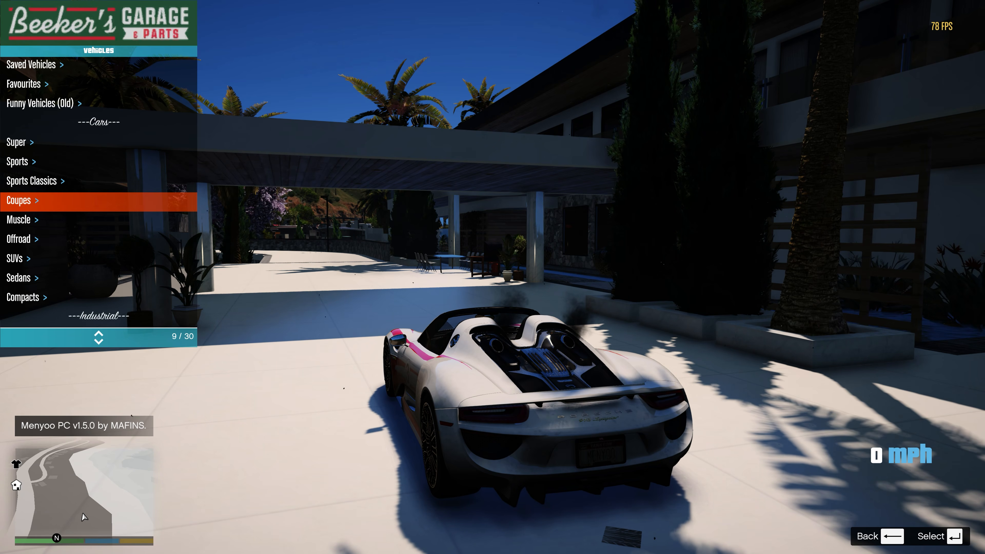
key(Down)
key(Return)
key(Down)
key(Down)
key(Down)
key(Down)
key(Down)
key(Down)
key(Down)
key(Down)
key(Down)
key(Down)
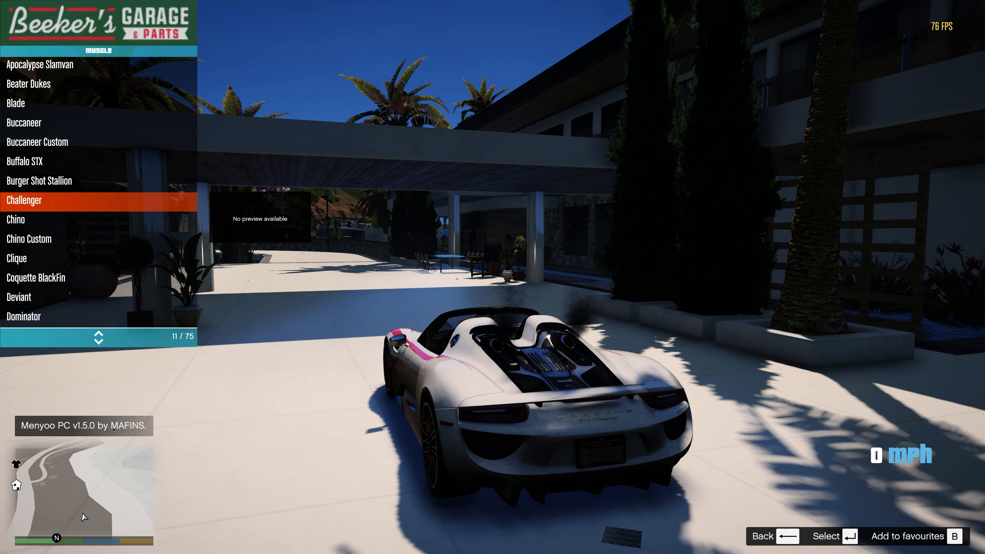
key(F8)
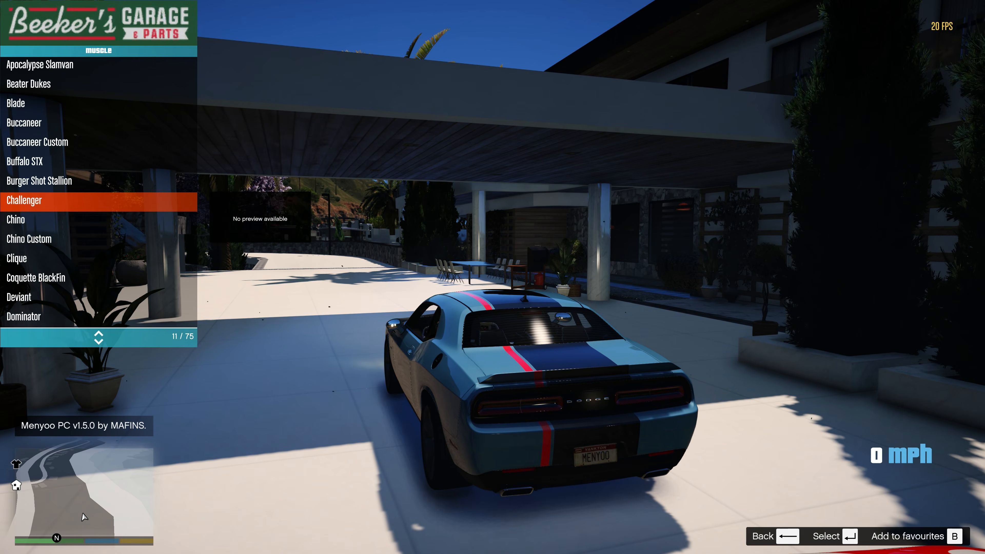
key(BackSpace)
key(BackSpace)
key(BackSpace)
key(F8)
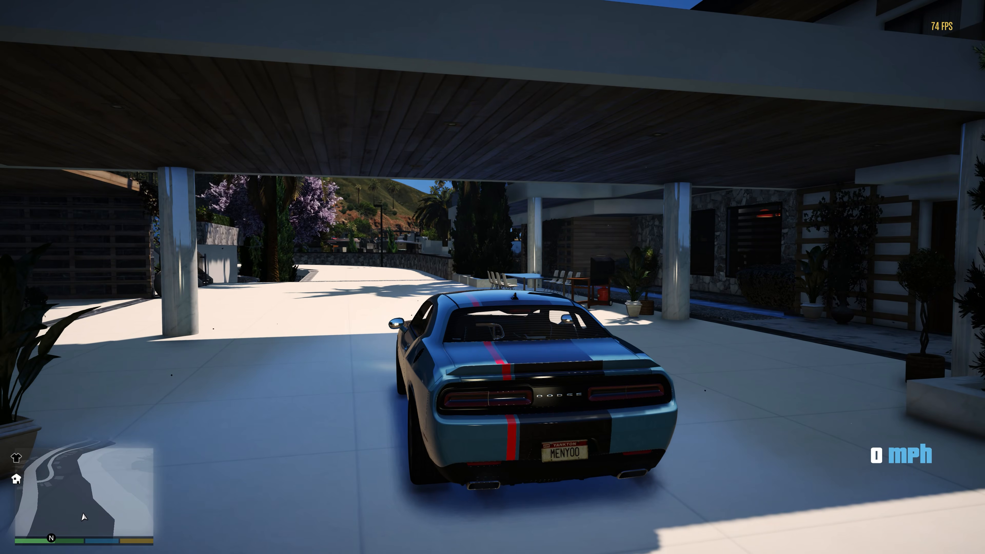
- Reopen Menyoo, spawn the 812 Superfast (2018) from the Super category and close the menu
key(F8)
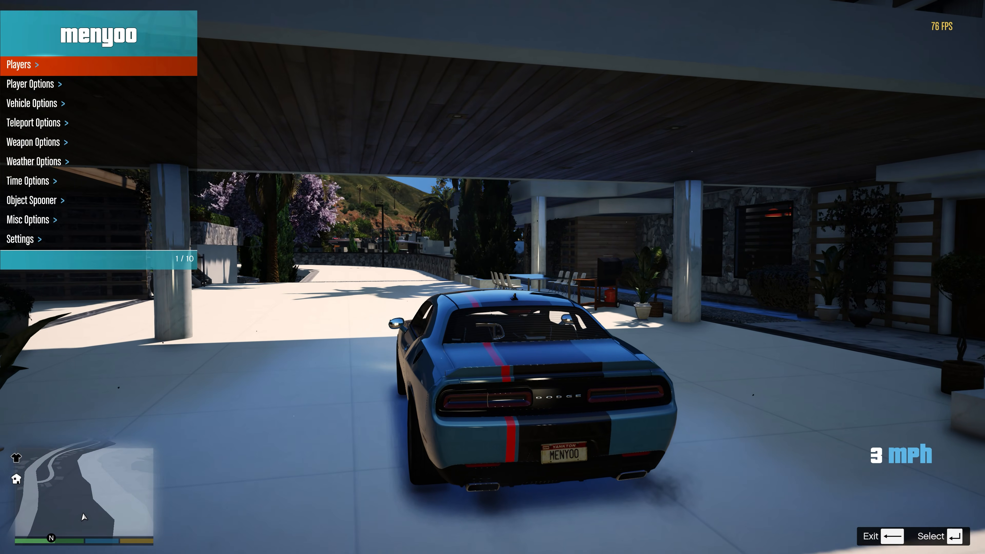
key(Down)
key(Down)
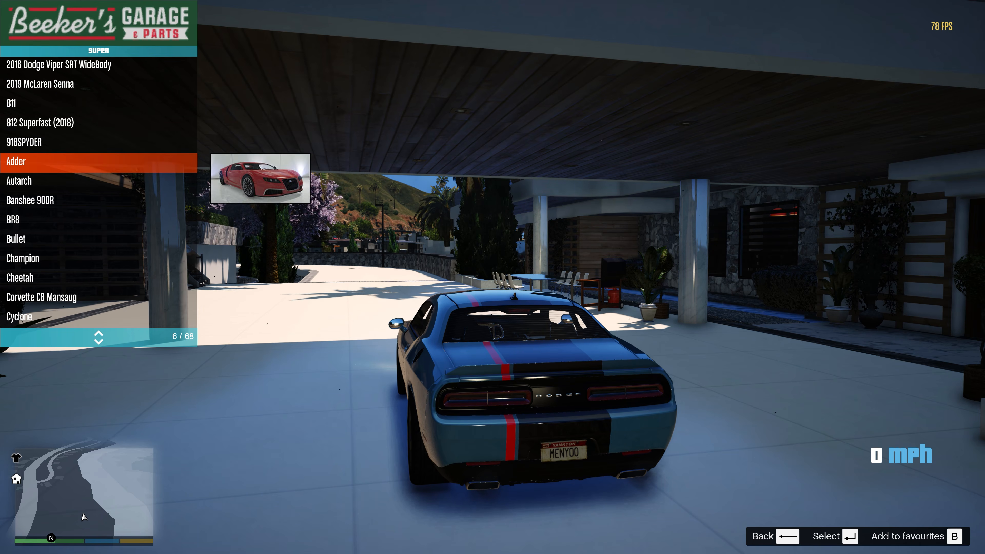
key(F8)
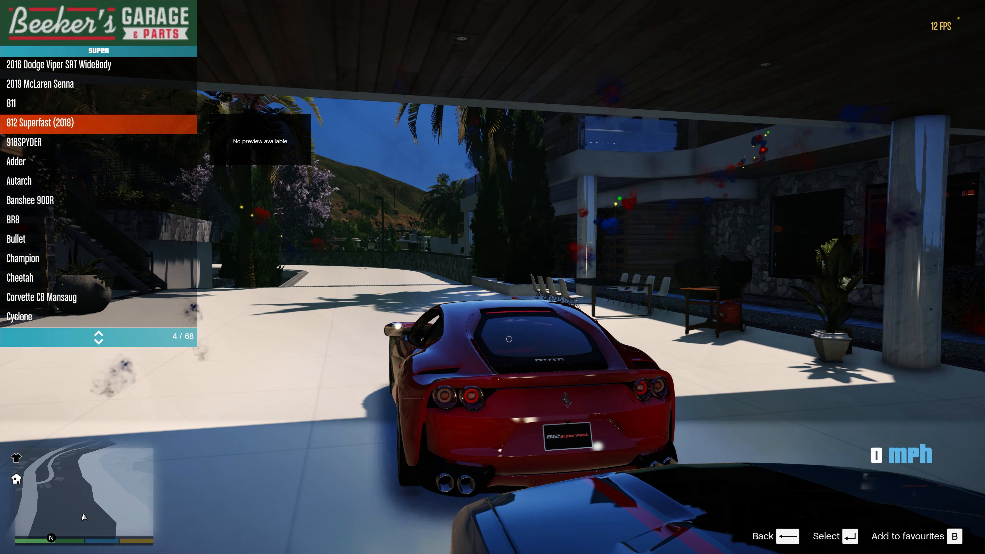
key(F8)
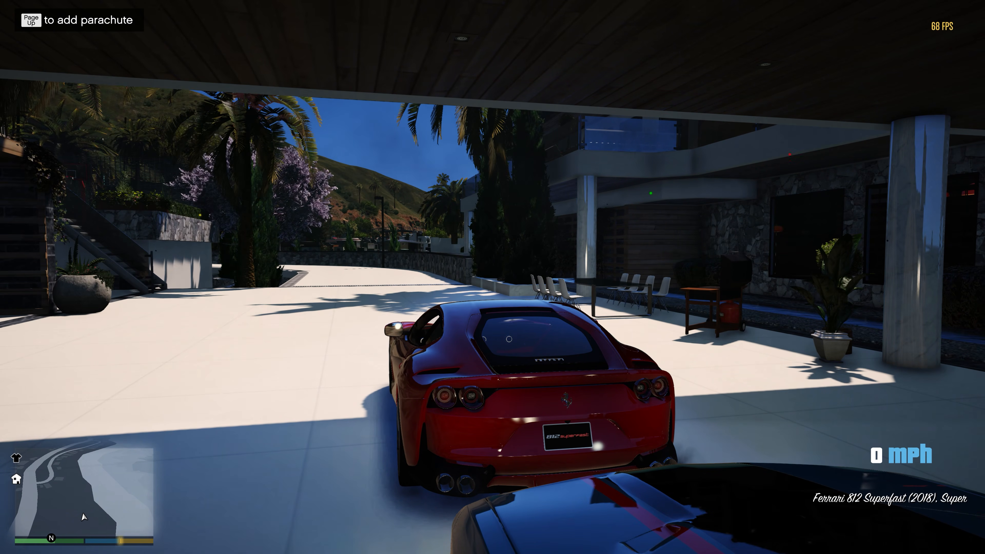
- Drive the Ferrari 812 Superfast around the mansion driveway to test its engine sound
key(w)
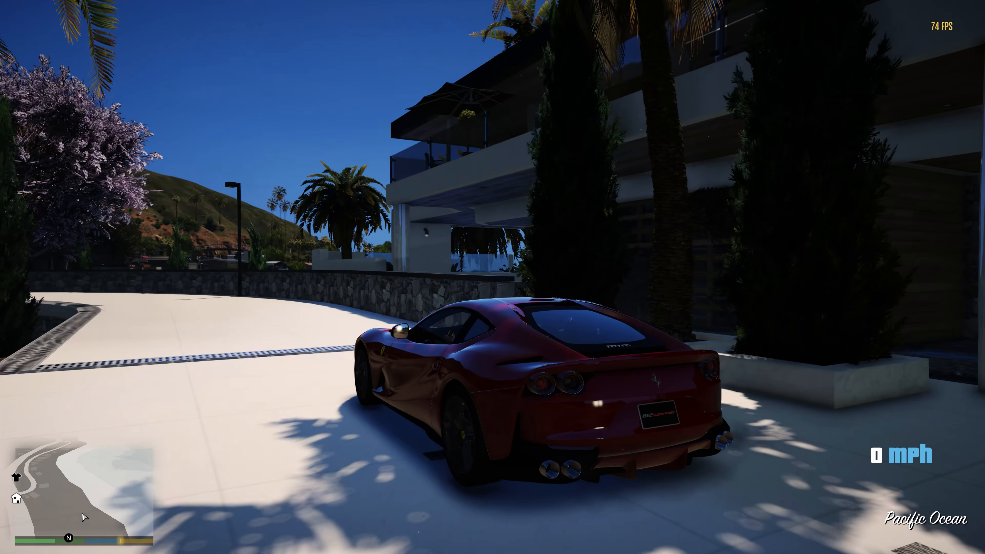
key(w)
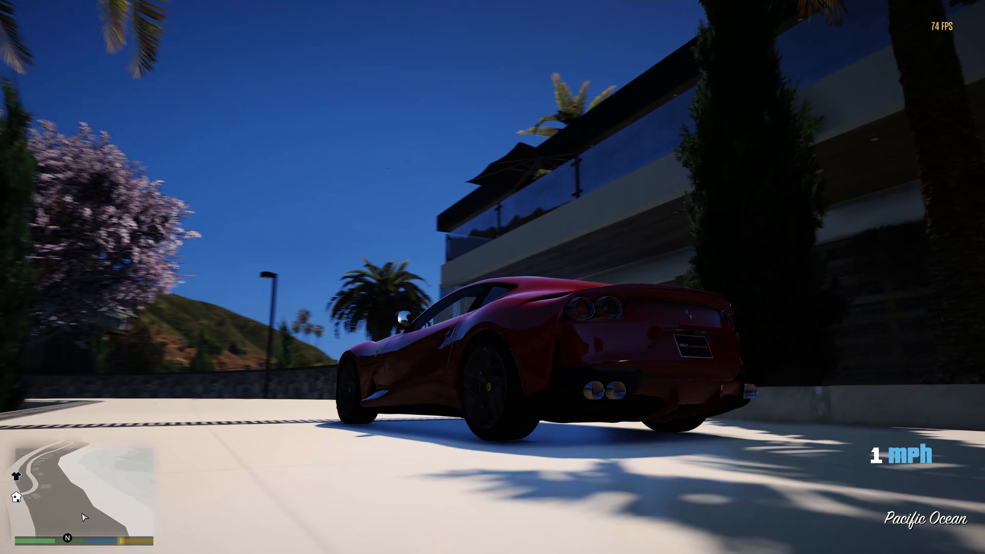
key(w)
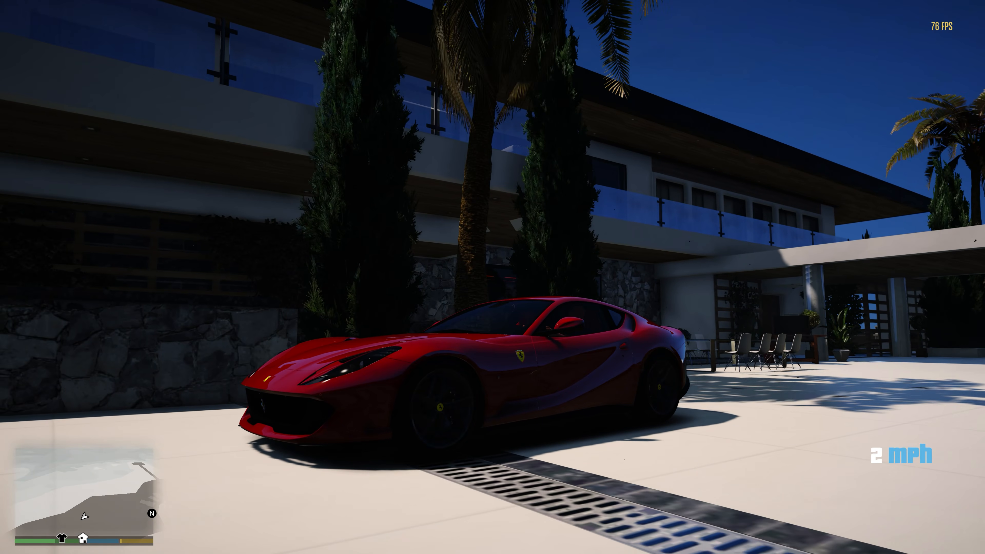
key(w)
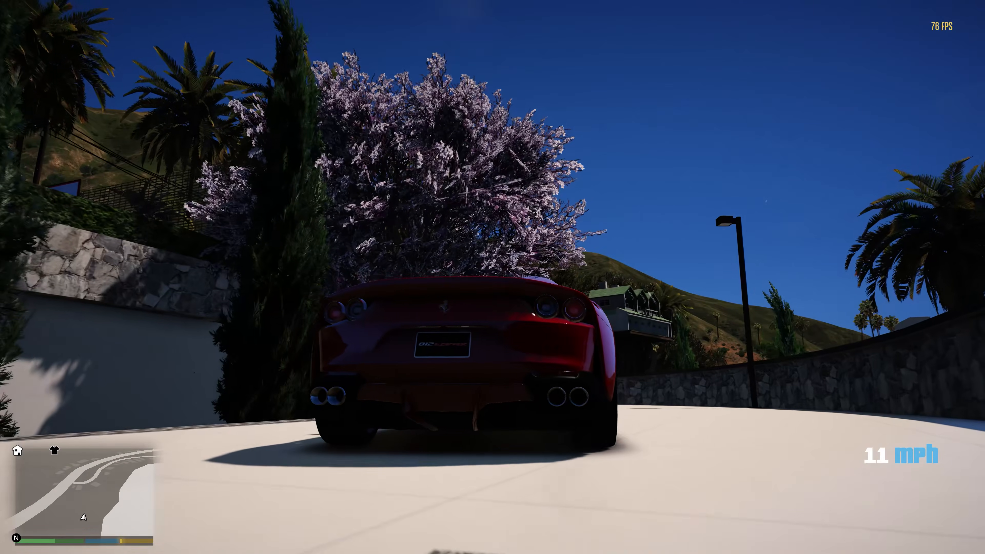
key(w)
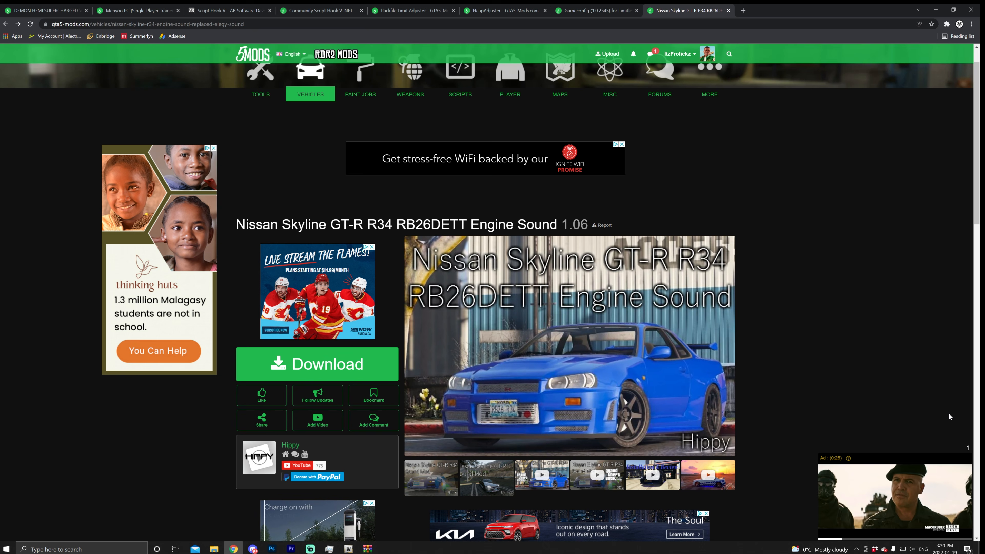
- Put the browser away, look into the Skyline R34 sound archive's Version 1 folder and open Readme.txt for the installation instructions
click(935, 9)
drag(371, 63, 443, 59)
double_click(255, 132)
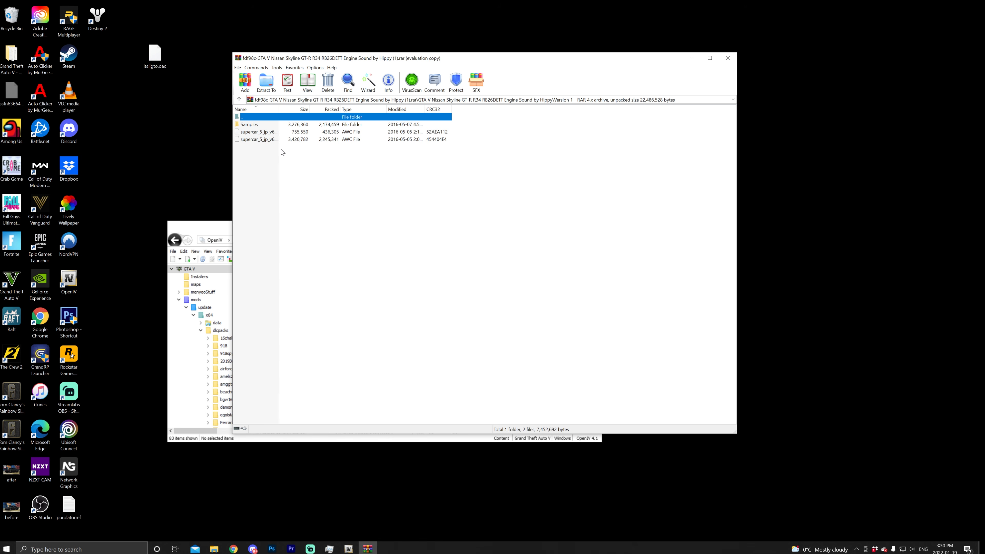
double_click(261, 117)
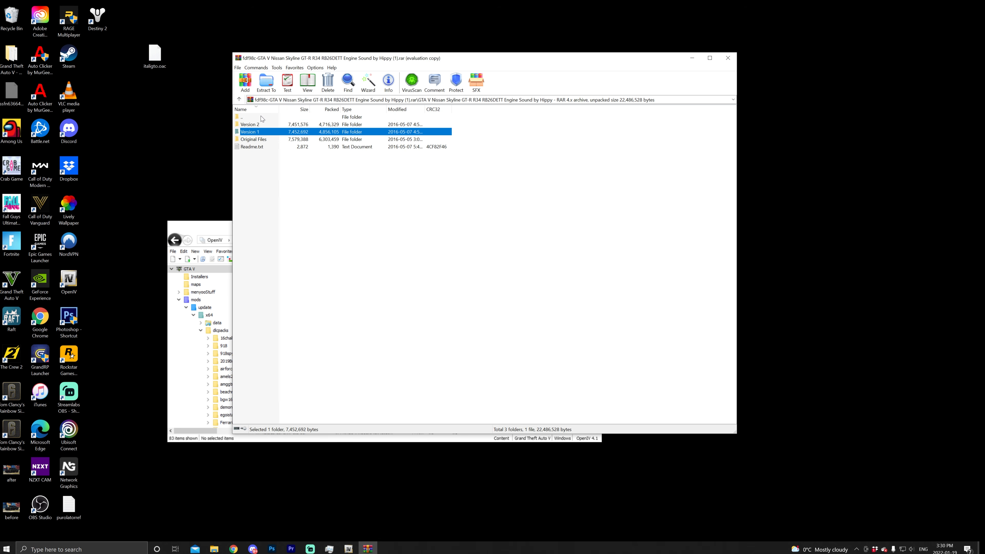
double_click(253, 147)
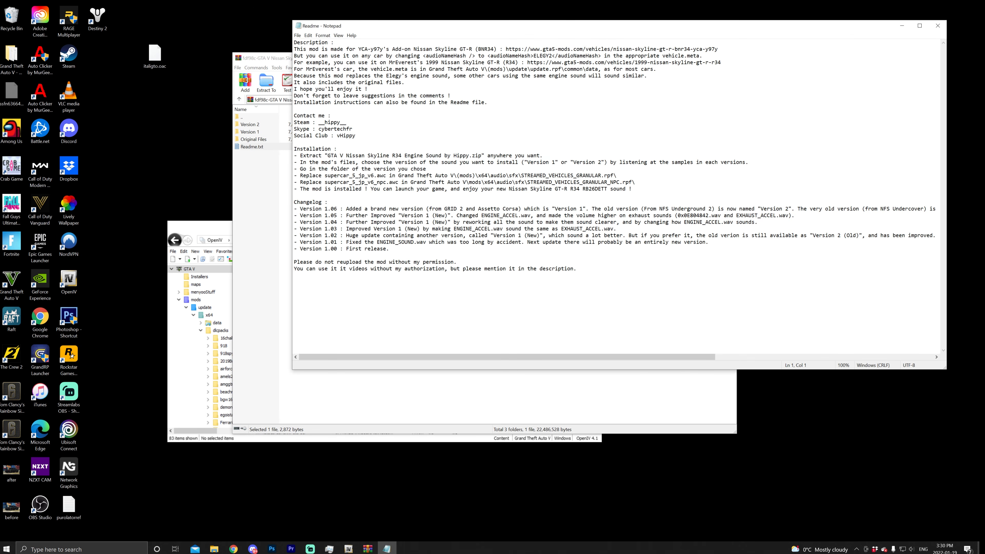
drag(513, 29, 486, 88)
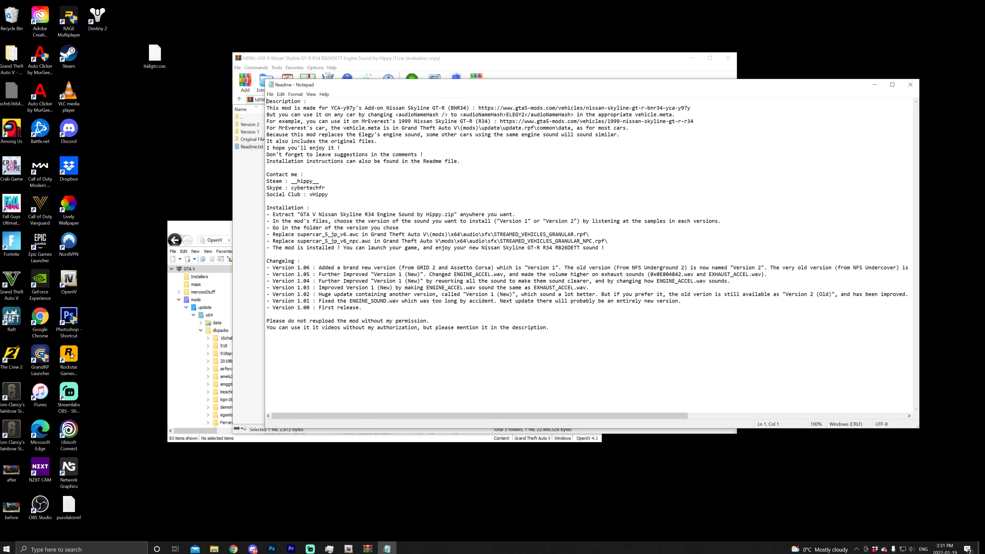
drag(538, 83, 531, 39)
- In OpenIV, go to mods\x64\audio\sfx and open STREAMED_VEHICLES_GRANULAR.rpf
click(208, 239)
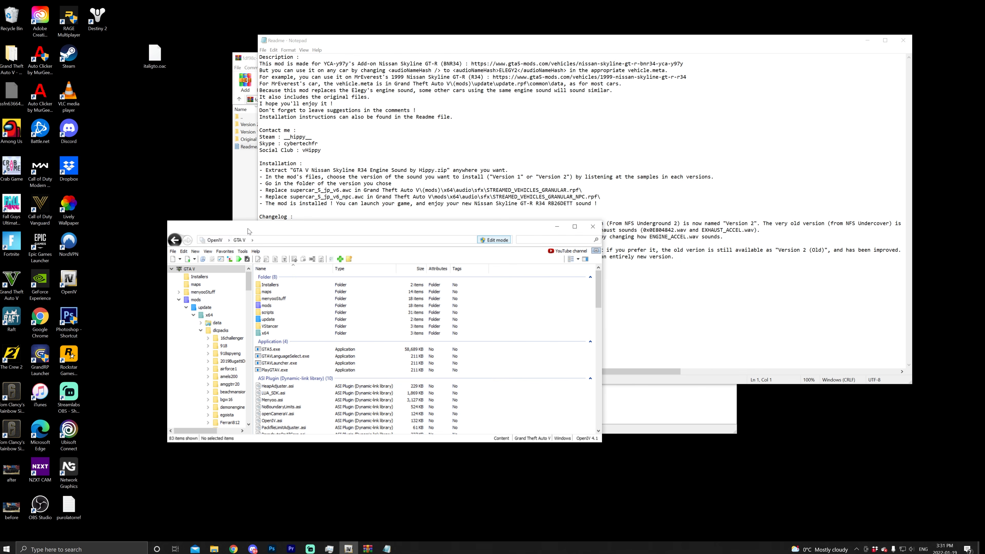
drag(247, 229, 378, 249)
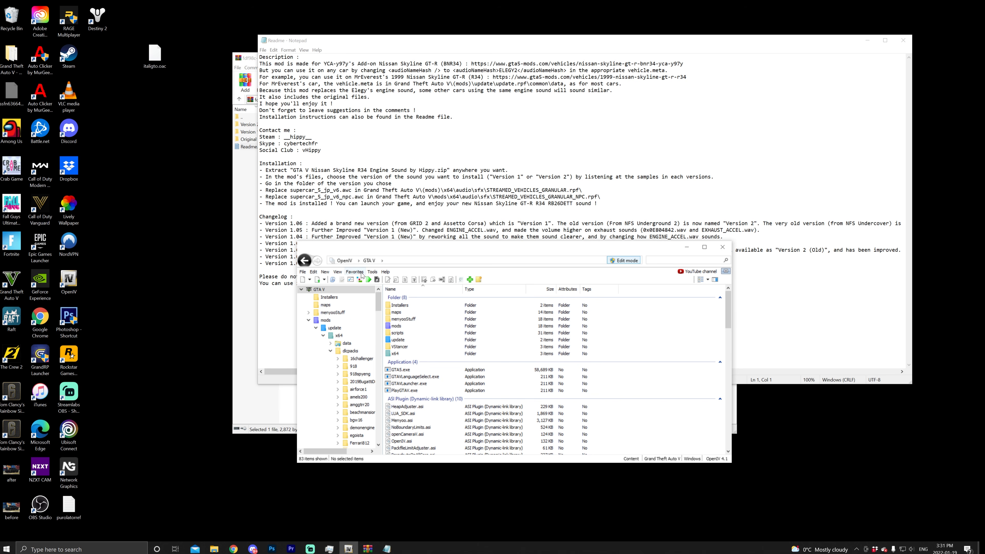
double_click(395, 326)
double_click(399, 313)
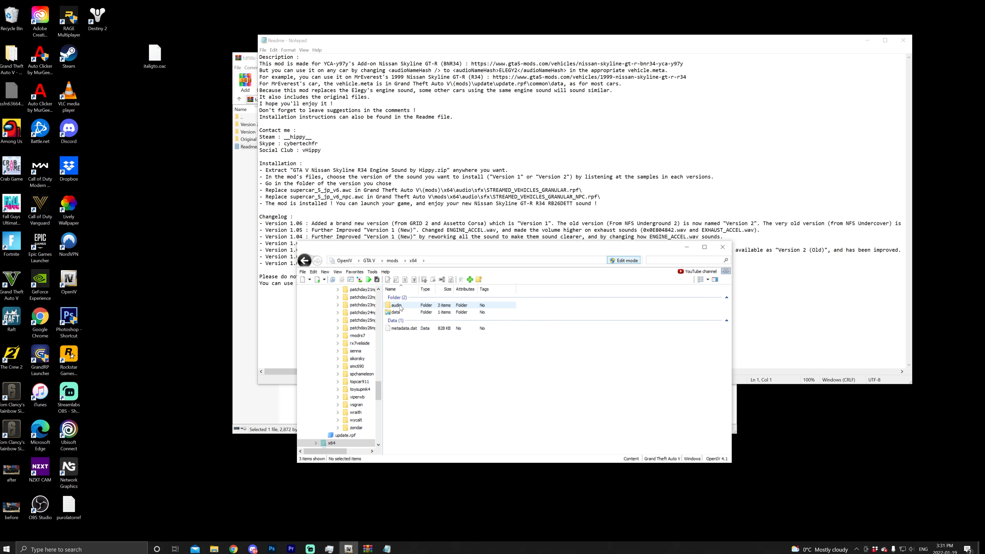
double_click(397, 305)
click(400, 306)
double_click(400, 306)
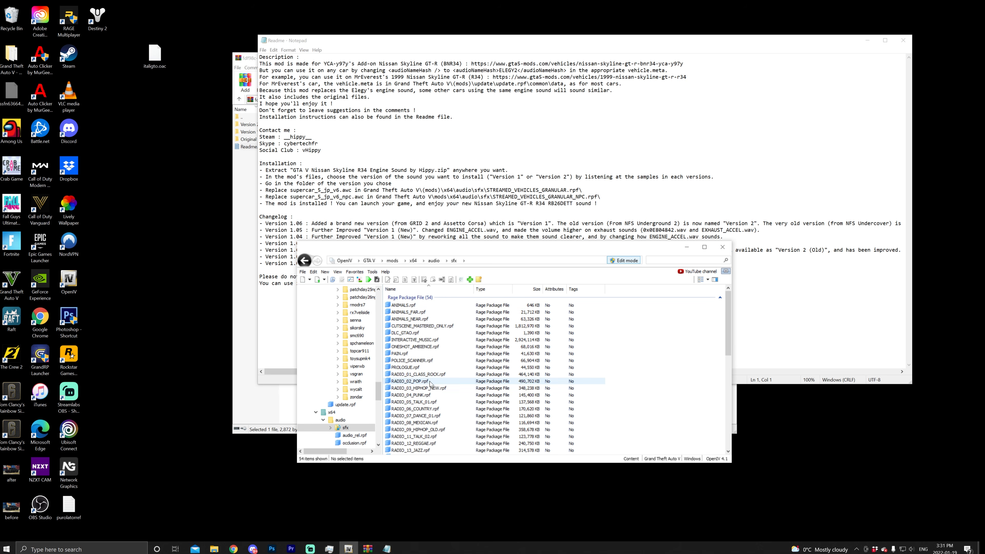
scroll(433, 388, down, 9)
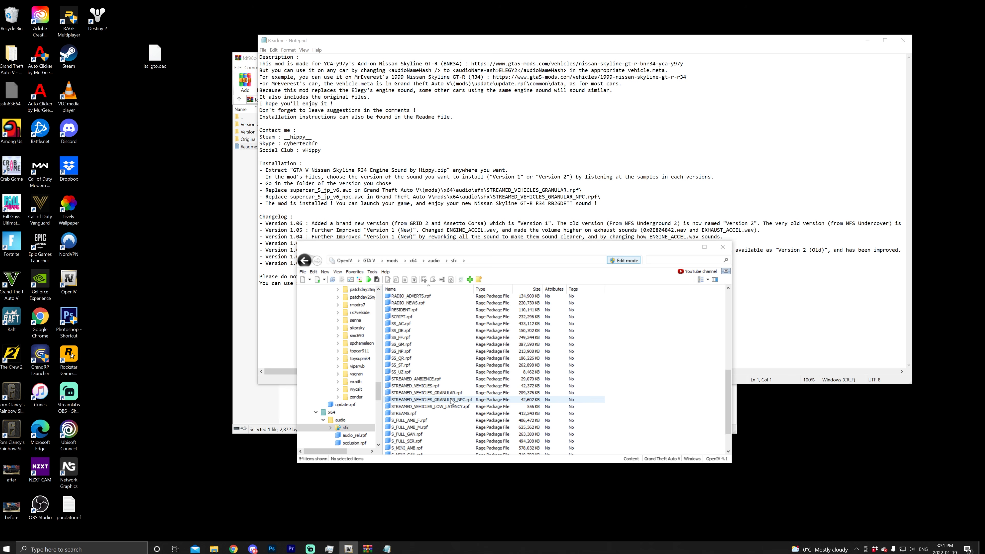
double_click(461, 393)
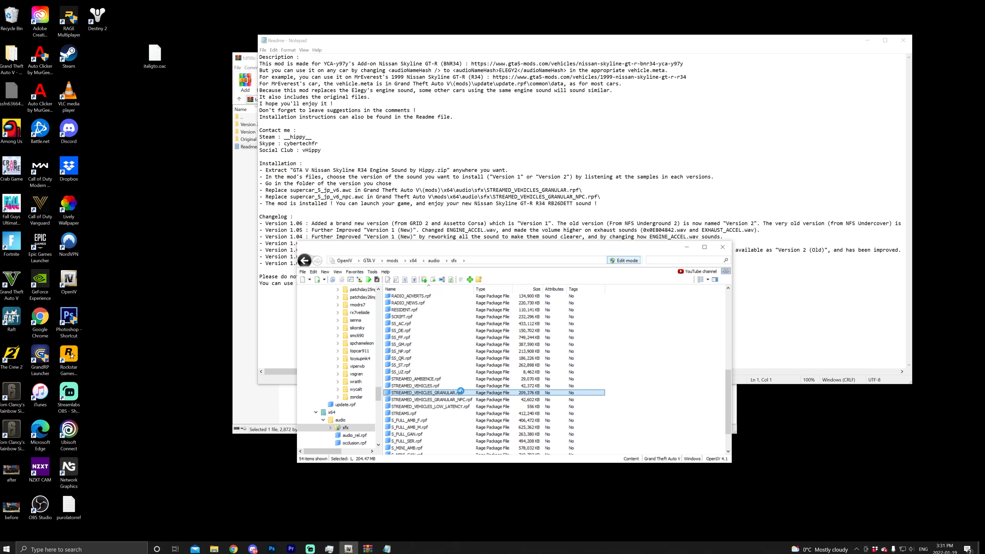
- Copy supercar_5_jp_v6.awc from the archive's Version 1 folder into STREAMED_VEHICLES_GRANULAR.rpf
click(248, 59)
drag(249, 58, 138, 73)
click(148, 150)
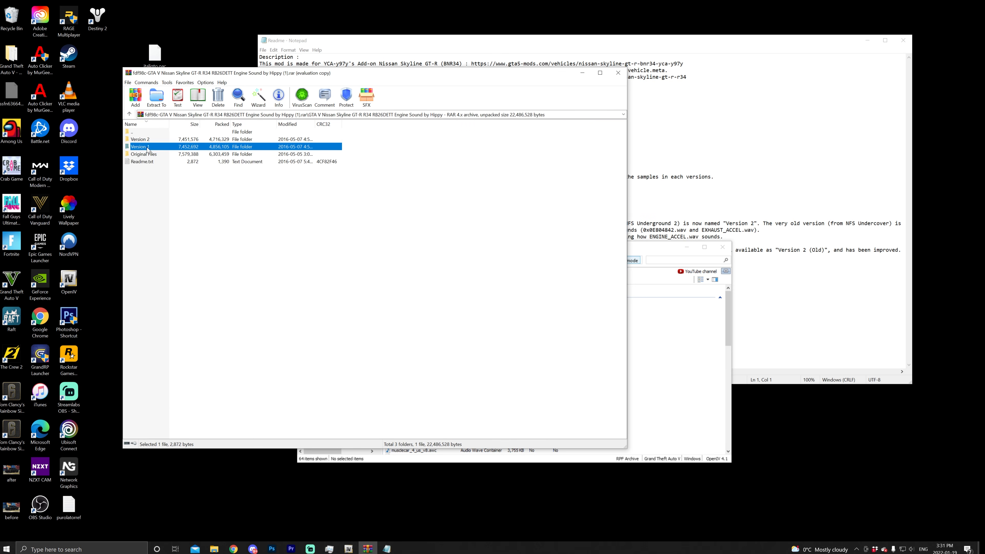
double_click(148, 150)
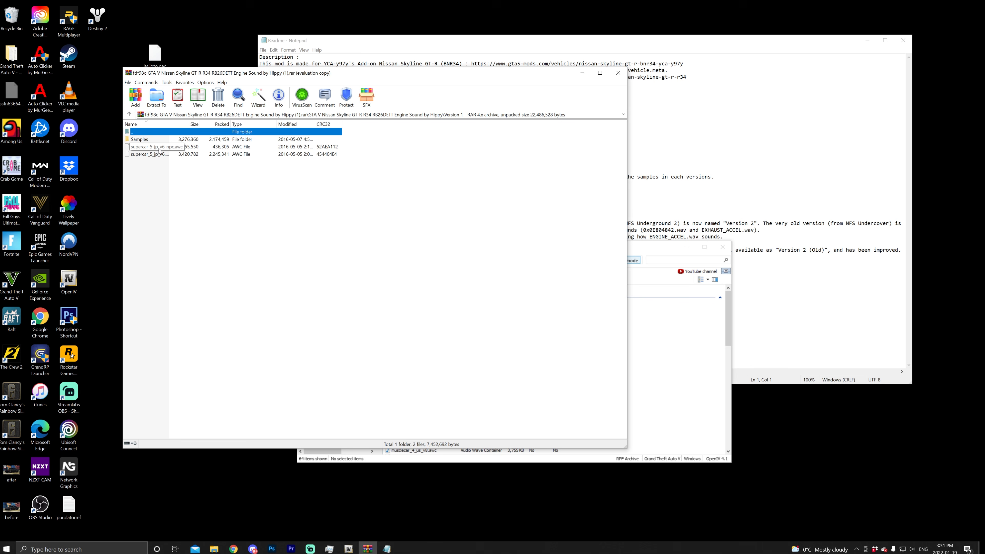
drag(153, 154, 675, 352)
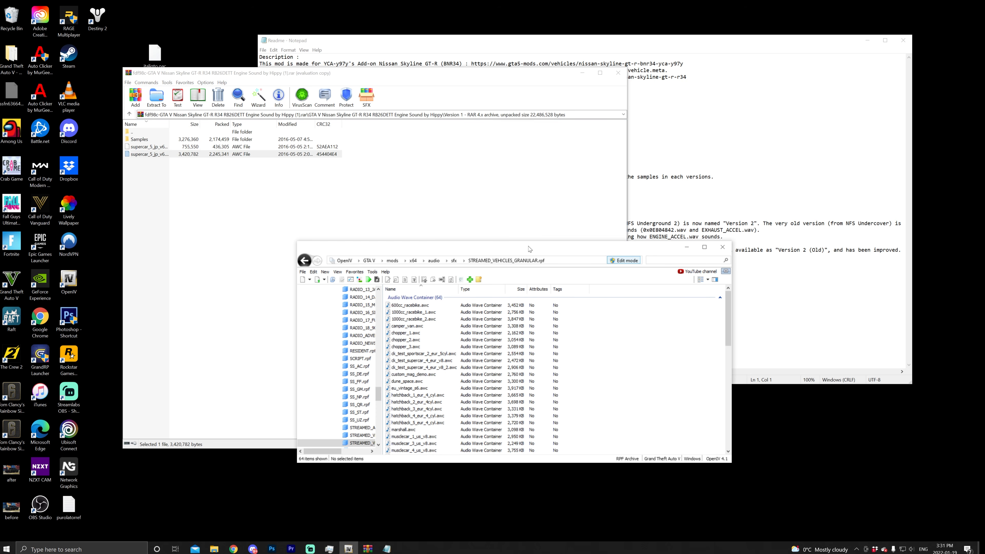
- Open STREAMED_VEHICLES_GRANULAR_NPC.rpf in the sfx folder and copy supercar_5_jp_v6_npc.awc from the Version 1 folder into it
click(454, 261)
click(436, 42)
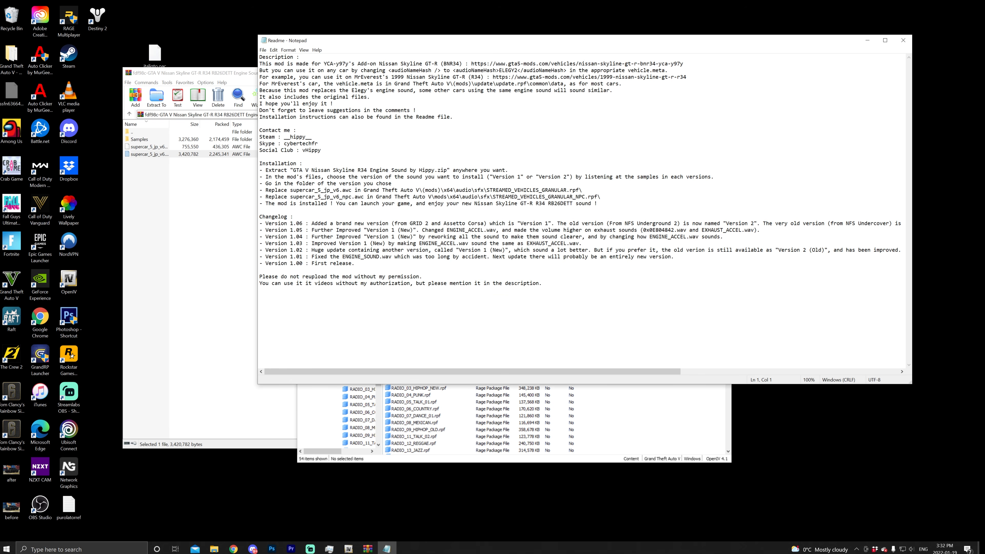
click(669, 413)
scroll(434, 364, down, 7)
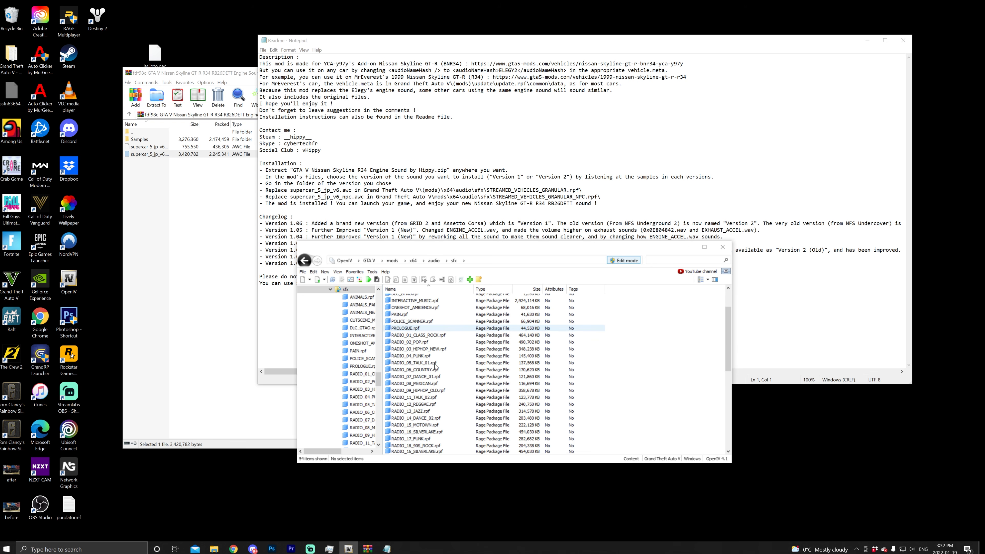
scroll(435, 365, down, 3)
double_click(456, 380)
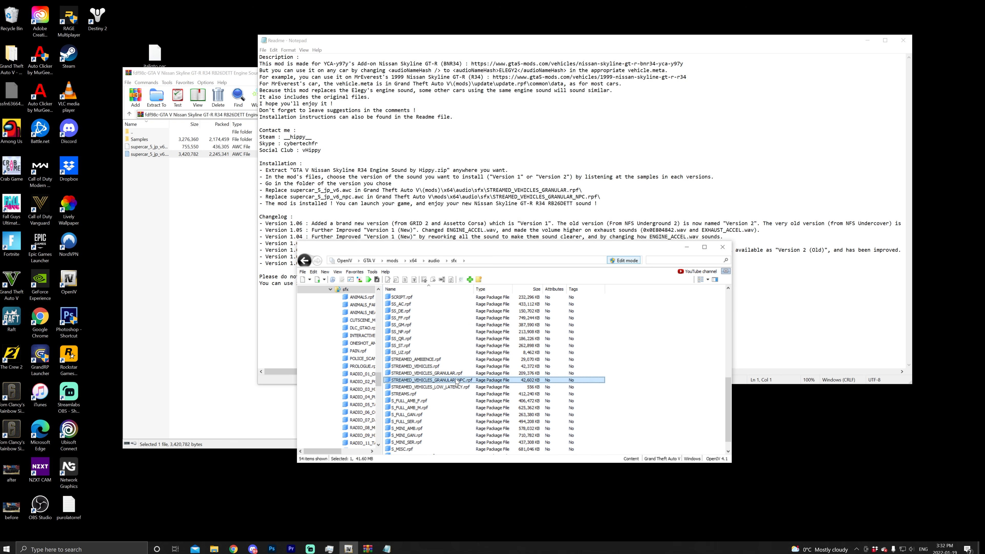
click(218, 186)
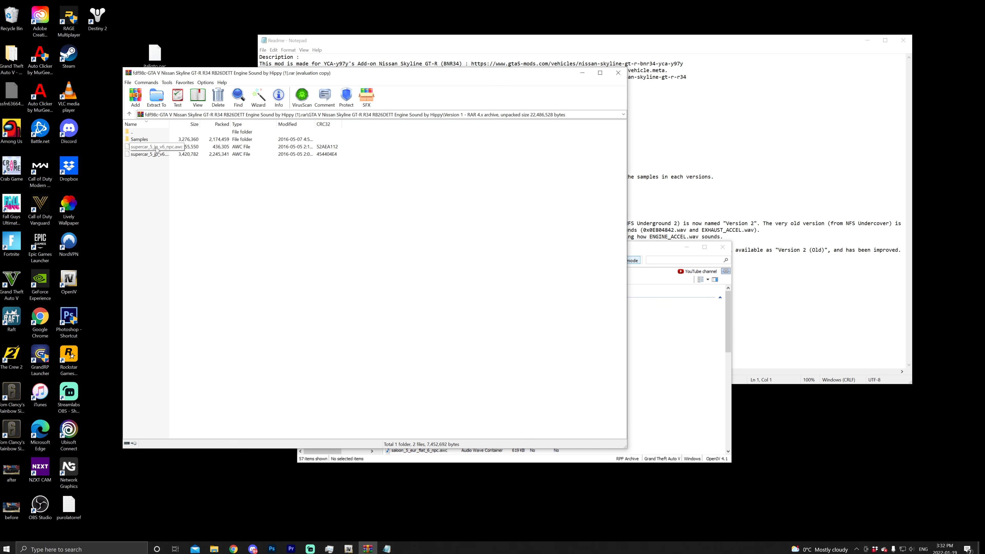
drag(158, 147, 681, 362)
- Highlight the readme's note that the mod replaces the Elegy's engine sound and close the readme
click(696, 378)
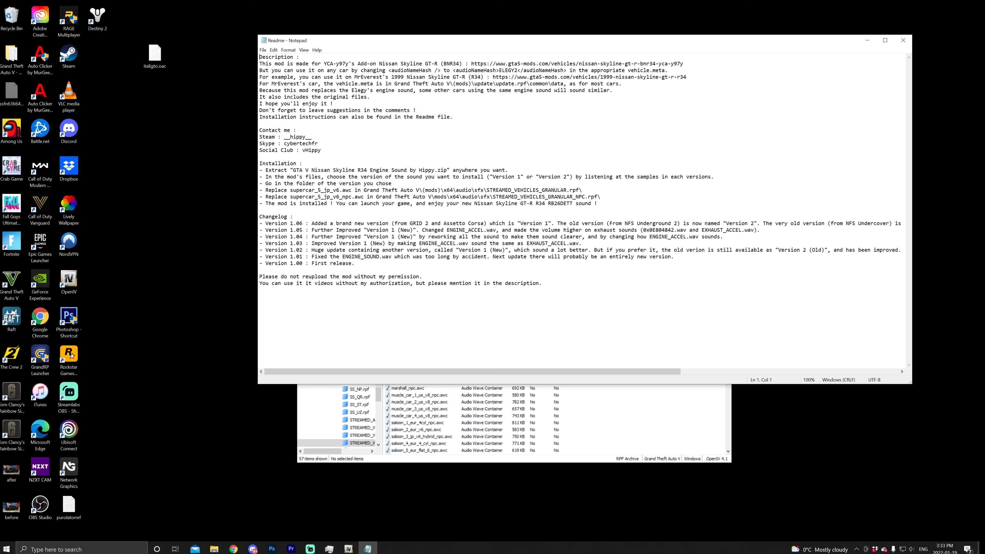
drag(284, 90, 413, 91)
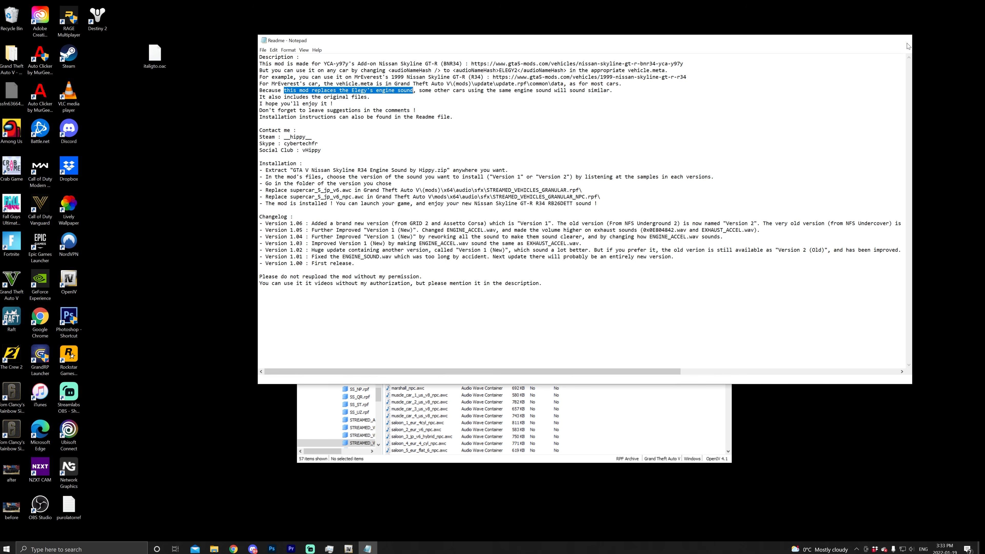
click(902, 40)
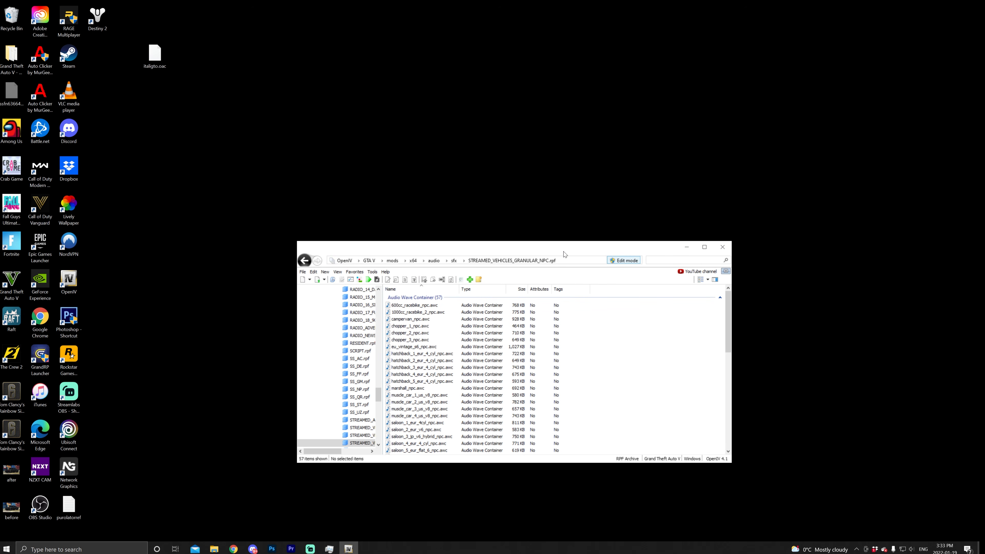
- Go back to the GTA V root in OpenIV and open mods\update\x64\dlcpacks
drag(559, 251, 522, 166)
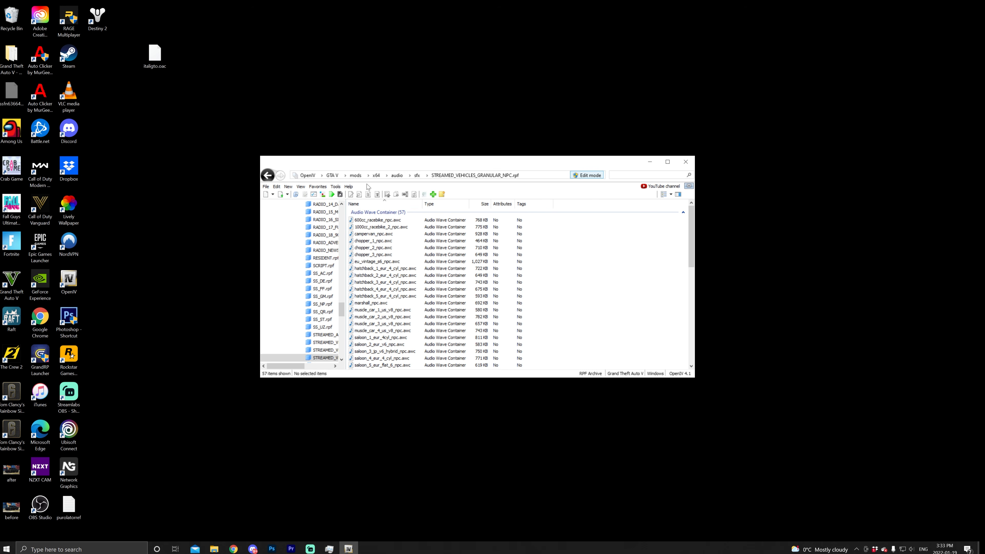
click(332, 176)
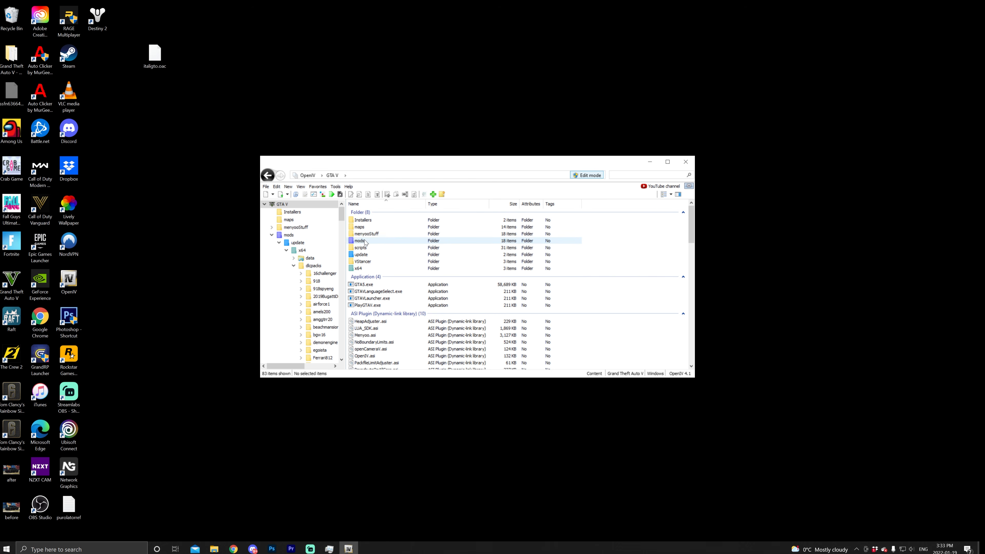
click(364, 240)
double_click(364, 241)
double_click(365, 220)
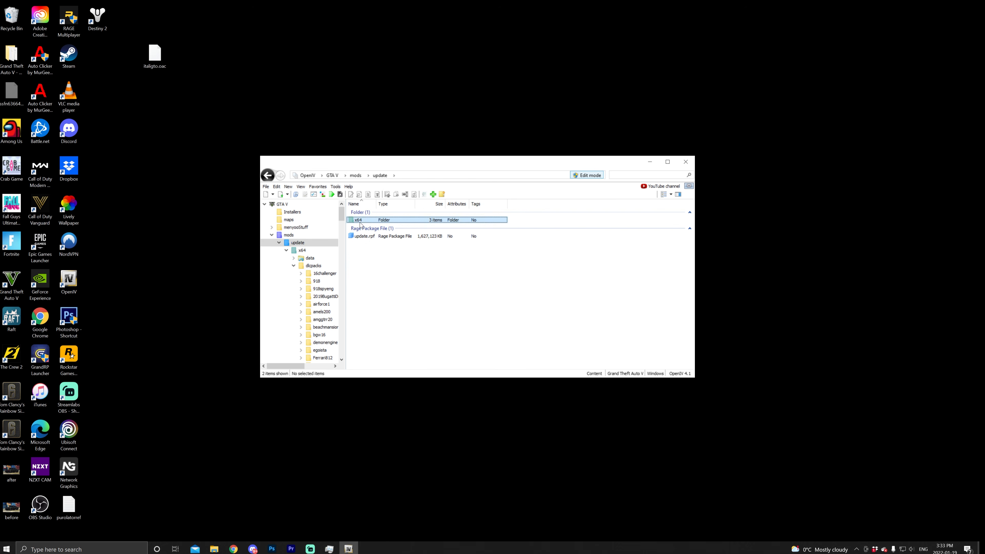
double_click(370, 220)
double_click(375, 227)
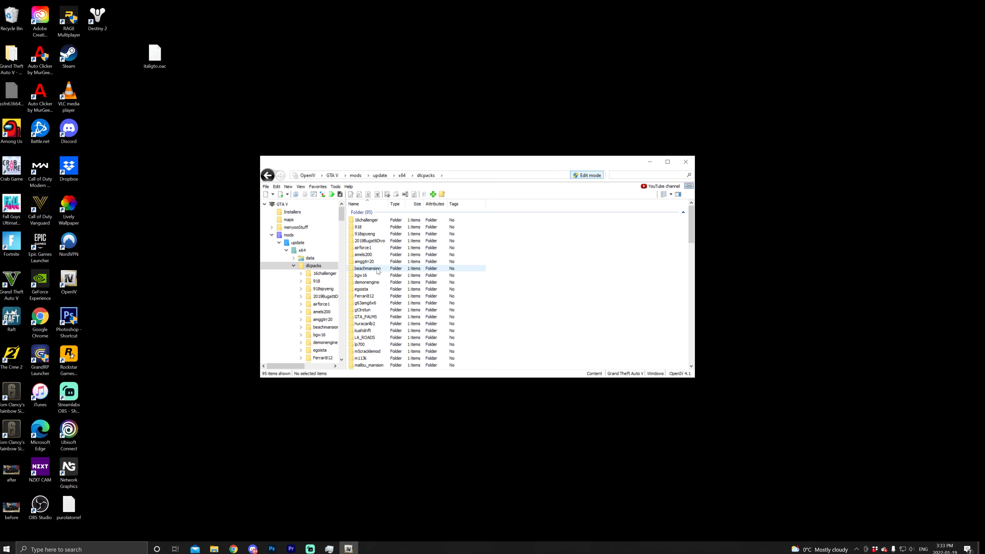
- Open vehicles.meta for editing from the data folder of Ferrari812's dlc.rpf and look through its opening entries for audioNameHash
double_click(364, 296)
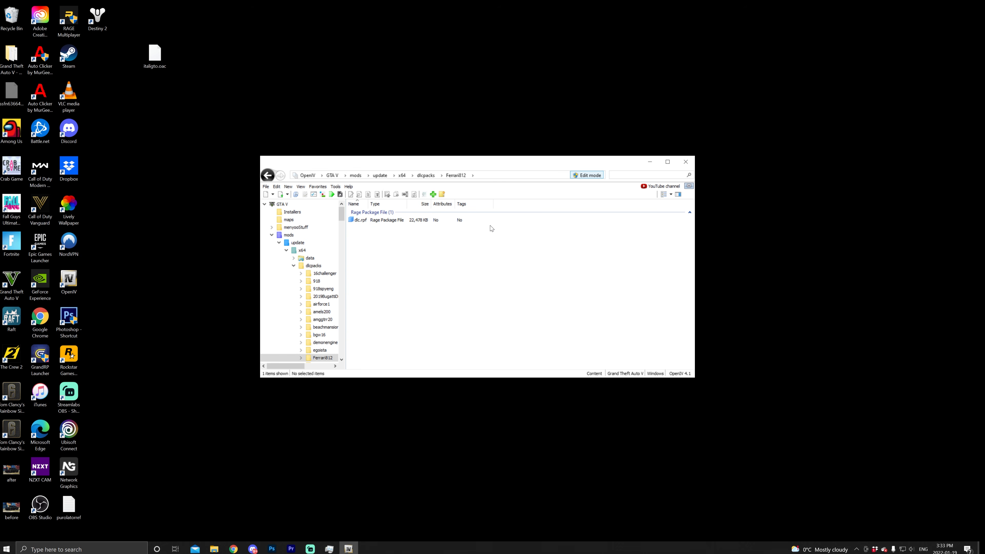
double_click(373, 220)
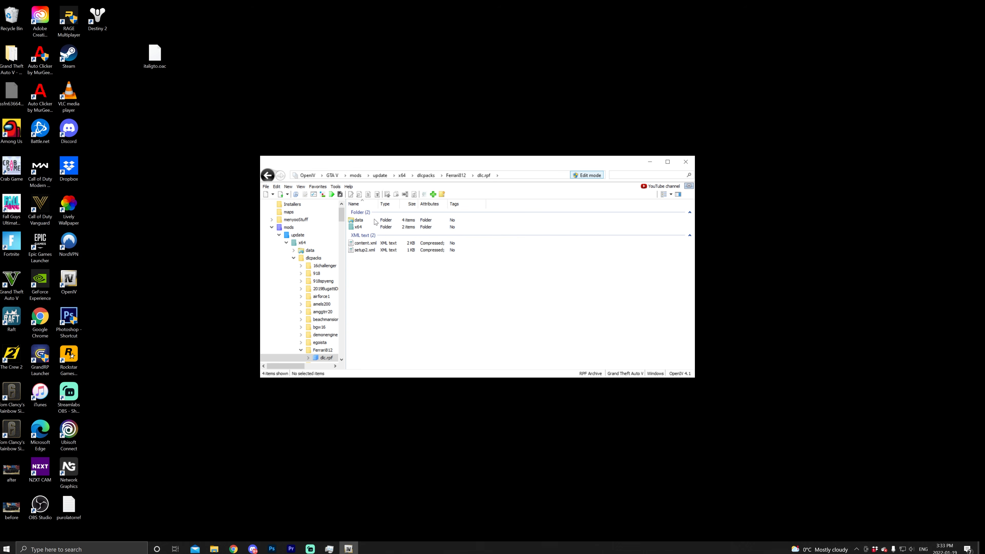
double_click(361, 221)
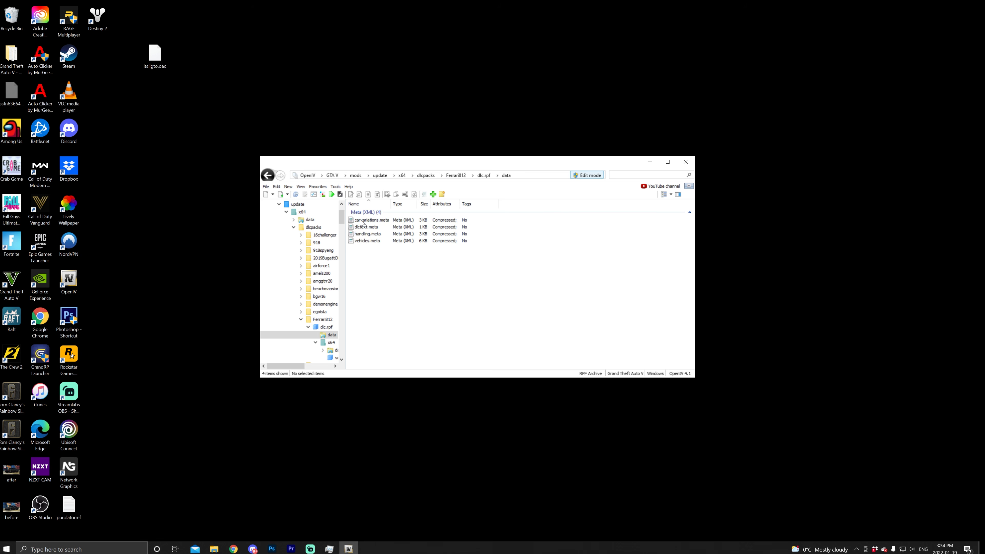
right_click(362, 241)
click(392, 254)
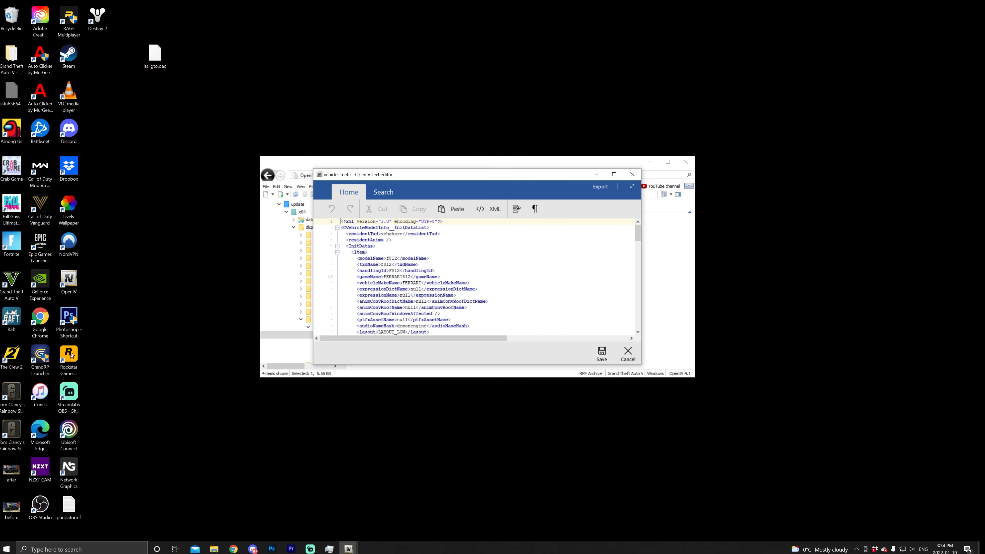
scroll(474, 277, down, 5)
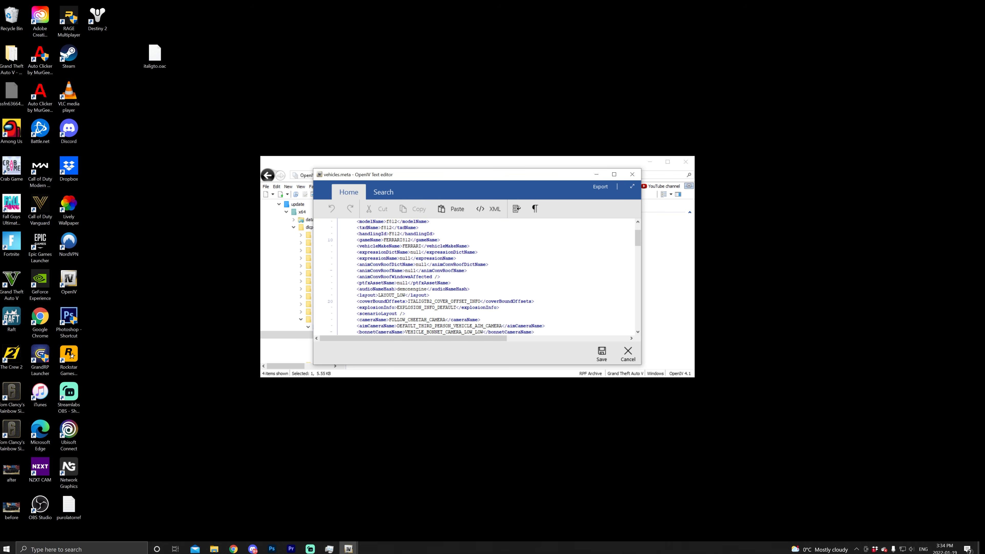
scroll(473, 276, up, 5)
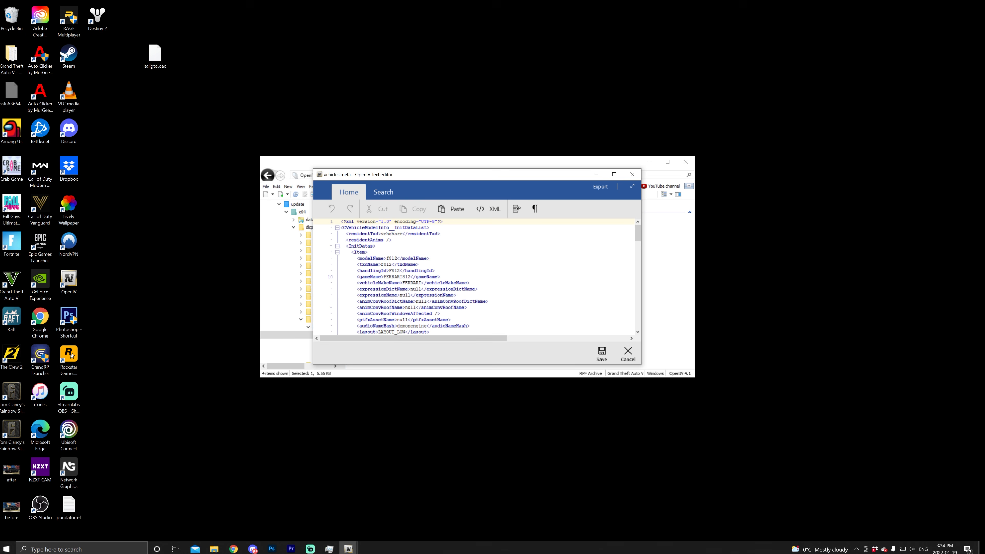
- Set the Ferrari812's audioNameHash value to ELEGY2 in vehicles.meta and save the file
drag(356, 325, 468, 326)
drag(367, 339, 479, 339)
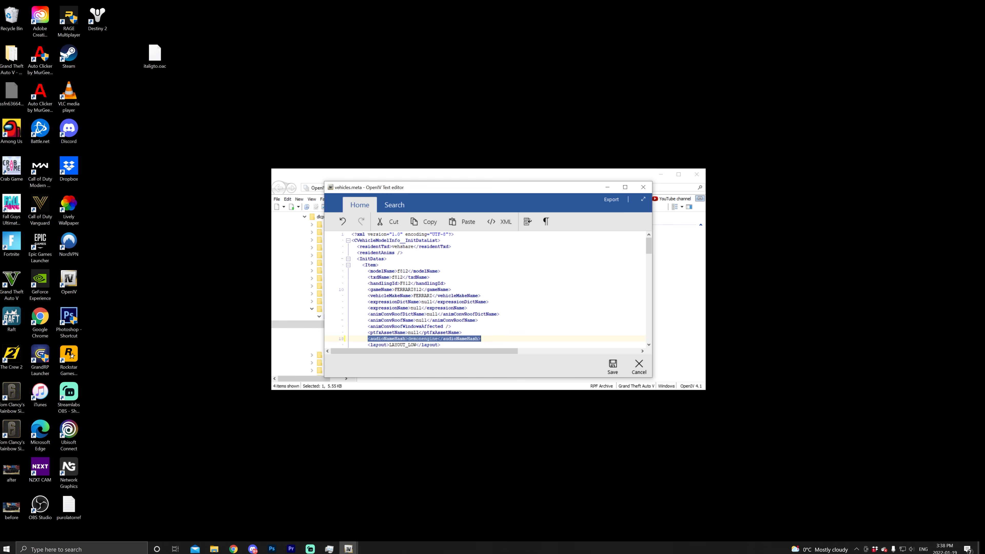
click(438, 339)
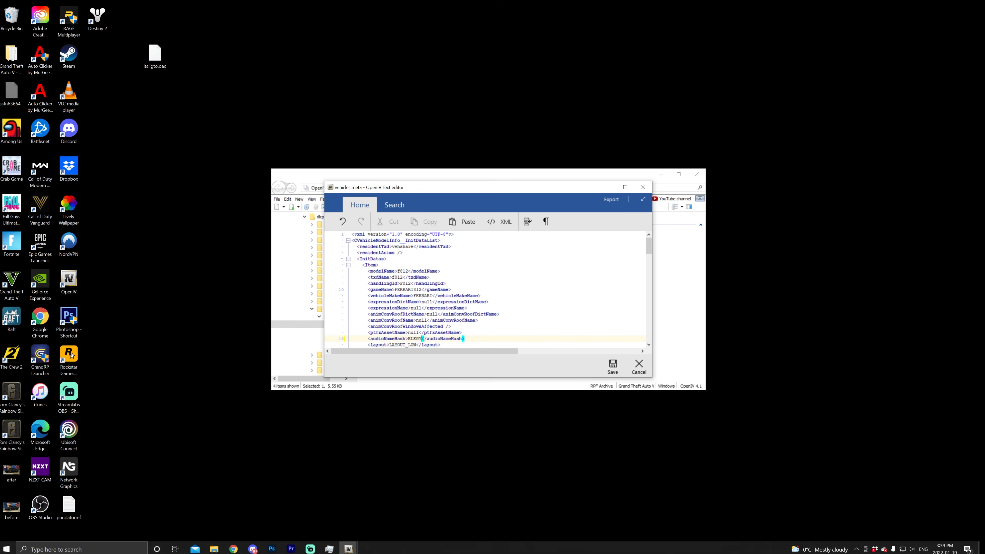
drag(408, 339, 424, 339)
click(423, 339)
text(2)
click(617, 367)
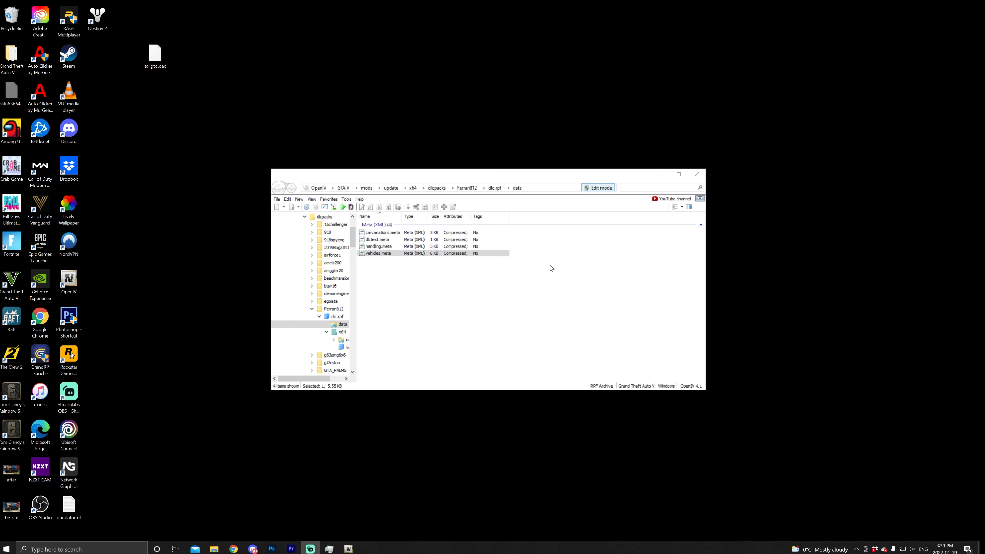
- Turn off edit mode and close OpenIV
click(598, 187)
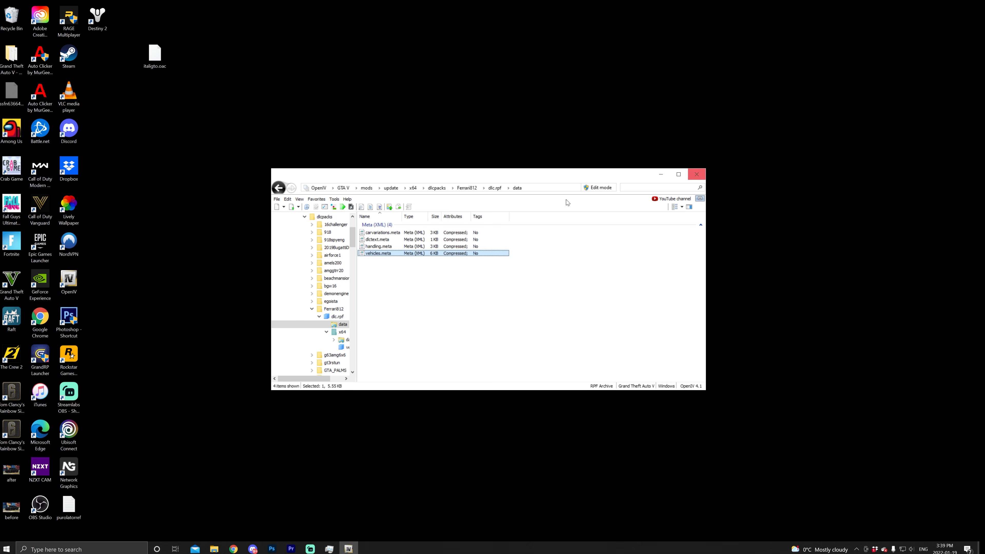
click(697, 174)
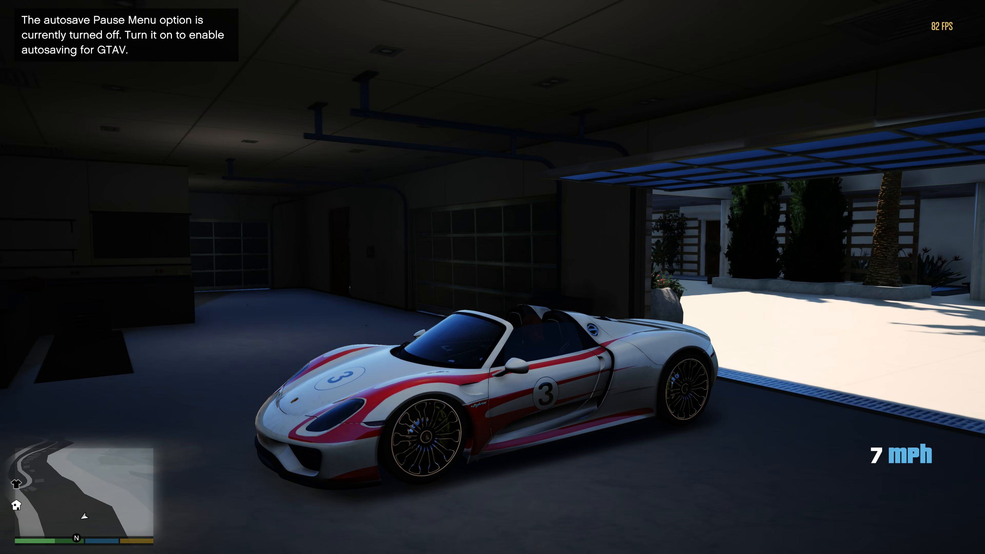
- Drive the Porsche out of the garage and spawn an Elegy RH8 from Menyoo's Sports vehicles
key(s)
key(a)
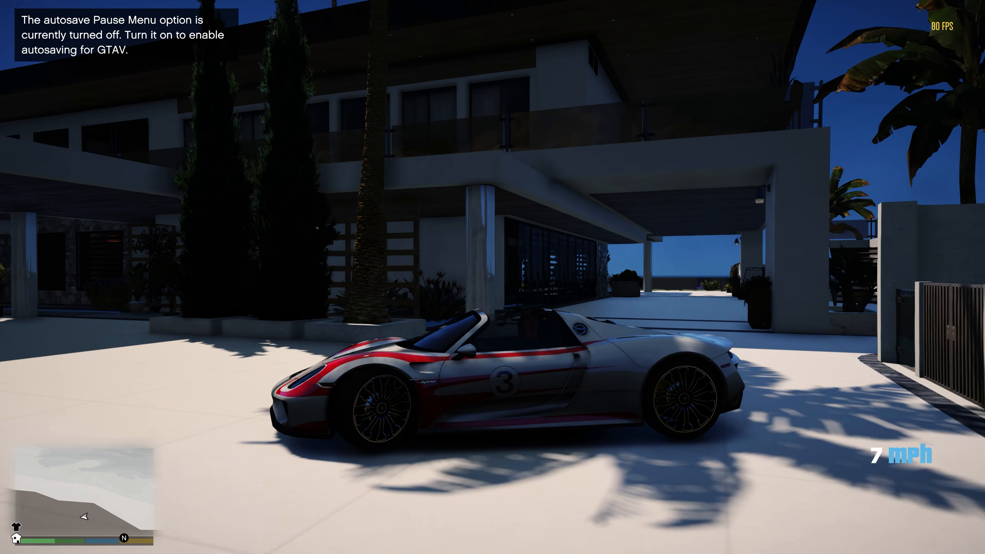
key(F8)
key(Down)
key(Down)
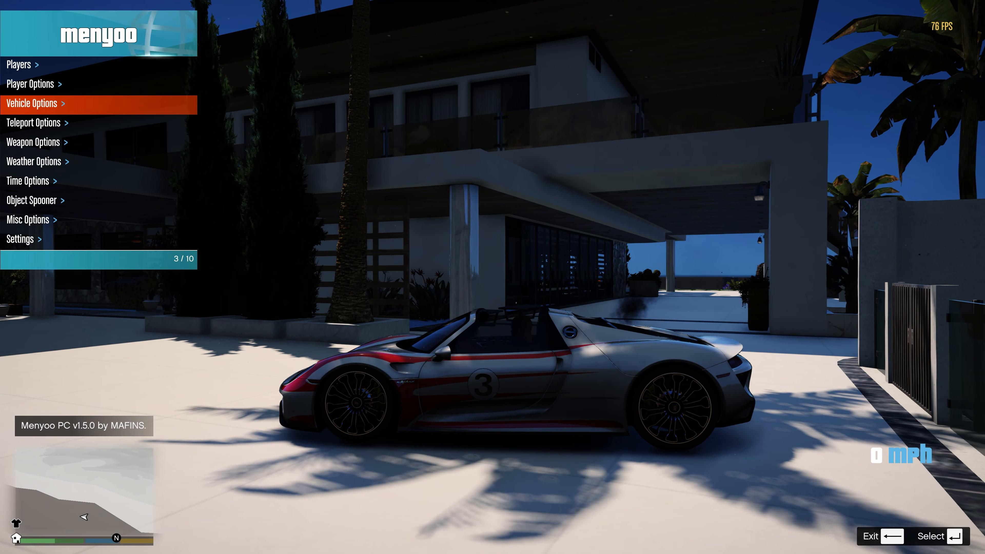
key(Return)
key(Down)
key(Down)
key(Return)
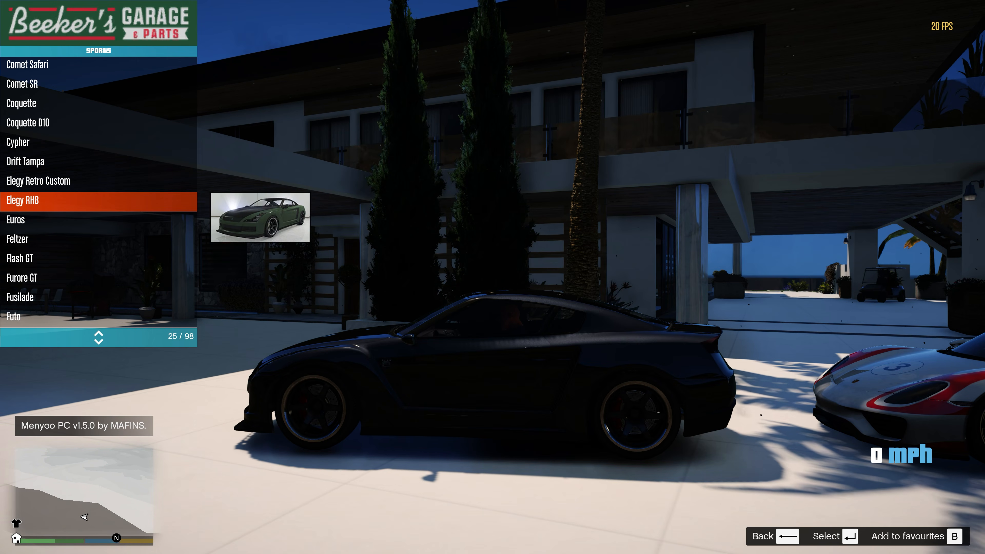
- Close the Menyoo menu and rev the Elegy RH8's engine to hear the replaced sound
key(BackSpace)
key(BackSpace)
key(BackSpace)
key(BackSpace)
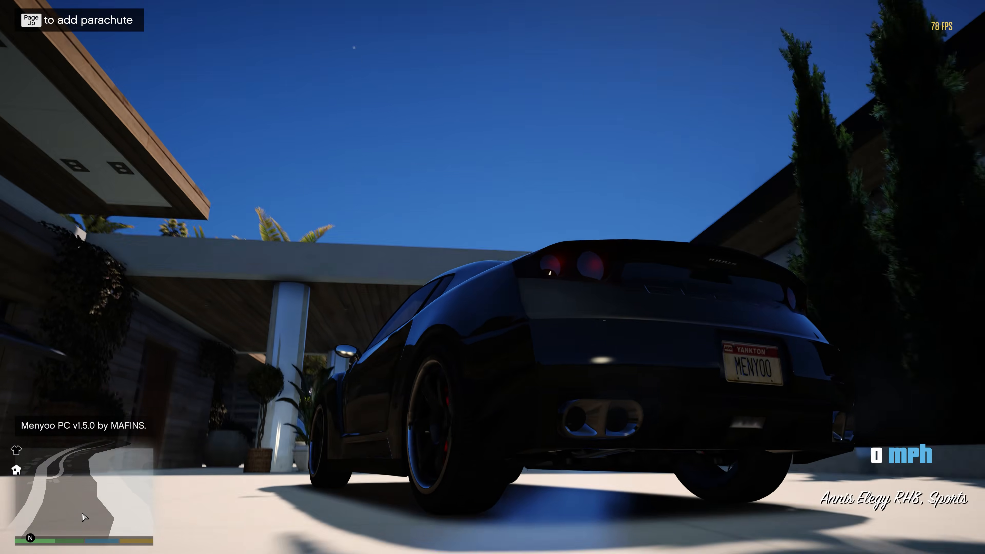
key(w)
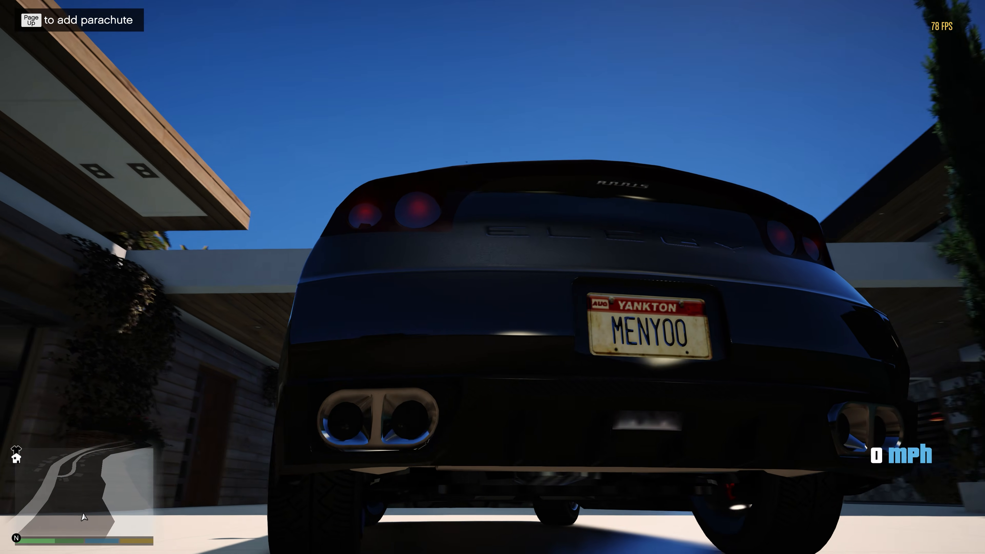
key(w)
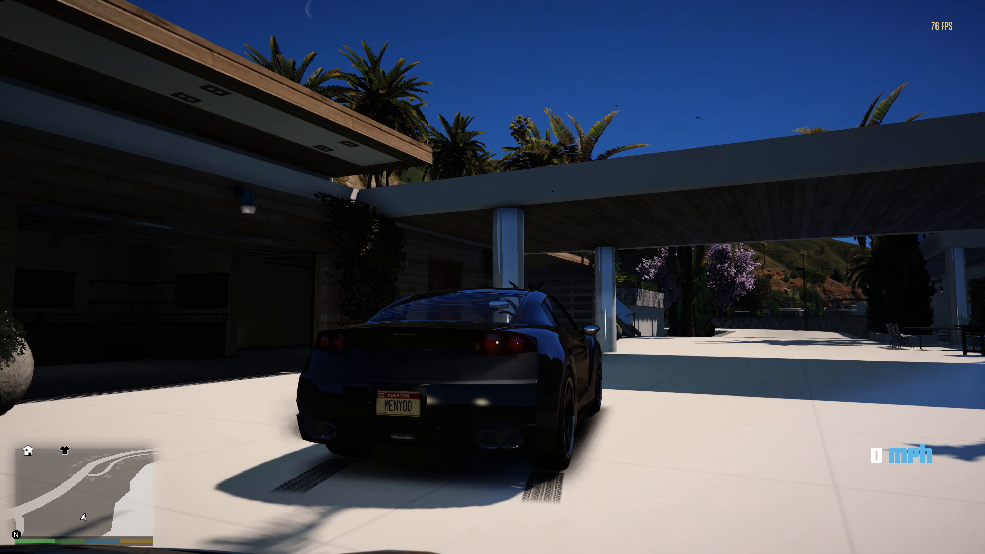
- Open the Super category in Menyoo's vehicle spawner
key(F8)
key(Down)
key(Down)
key(Return)
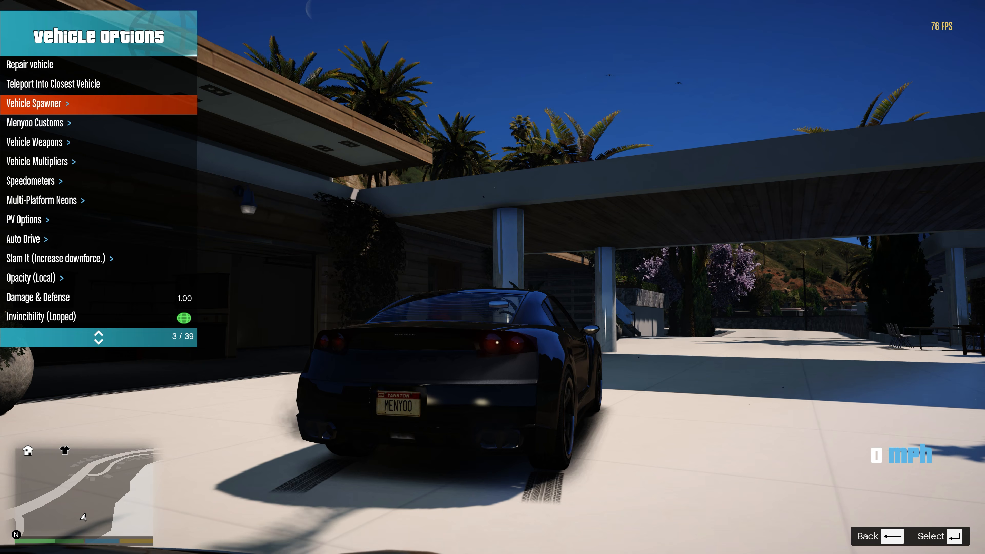
key(Return)
key(Down)
key(Down)
key(Down)
key(Down)
key(Up)
key(Return)
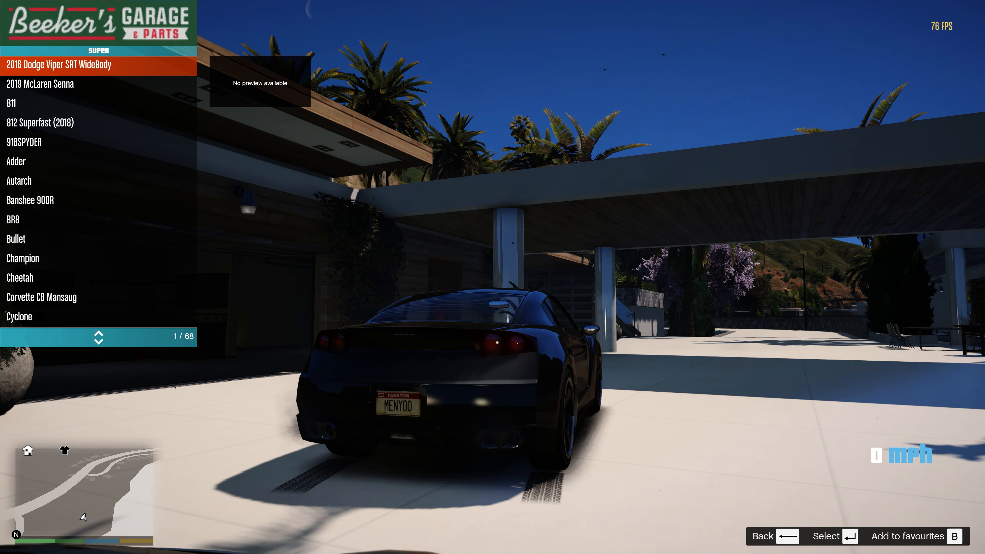
- Spawn the 812 Superfast (2018), close the menu and rev its engine to hear the assigned sound
key(Return)
key(Down)
key(Return)
key(Down)
key(Down)
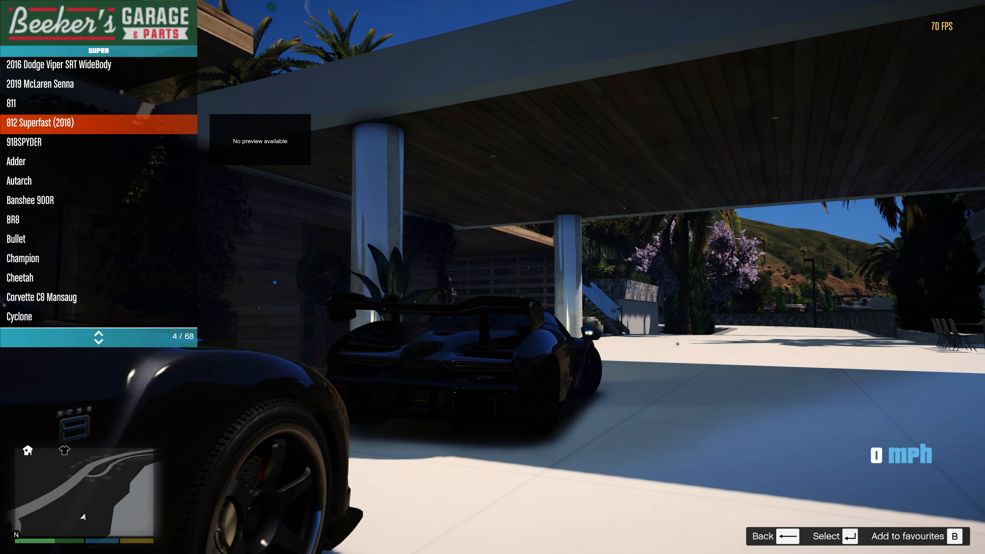
key(Return)
key(BackSpace)
key(BackSpace)
key(F8)
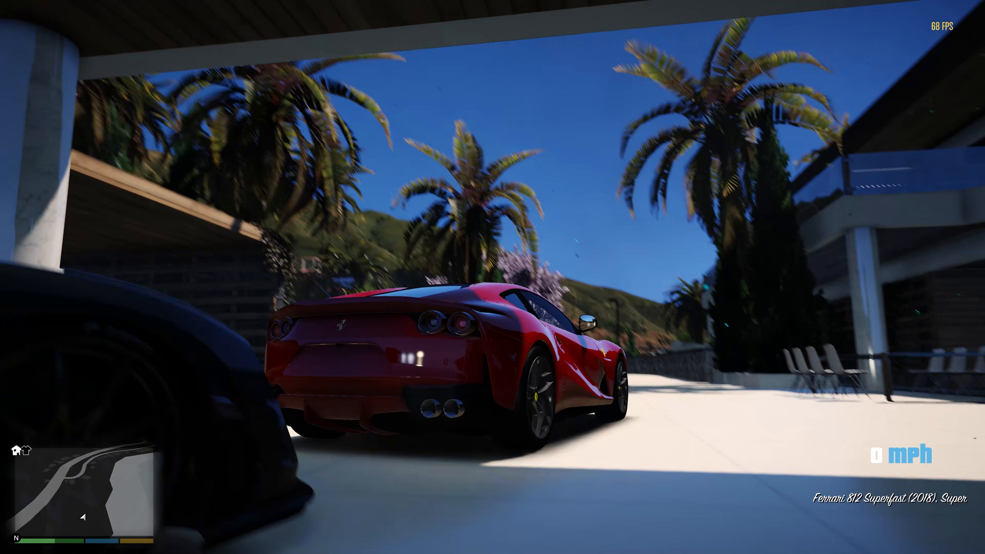
key(w)
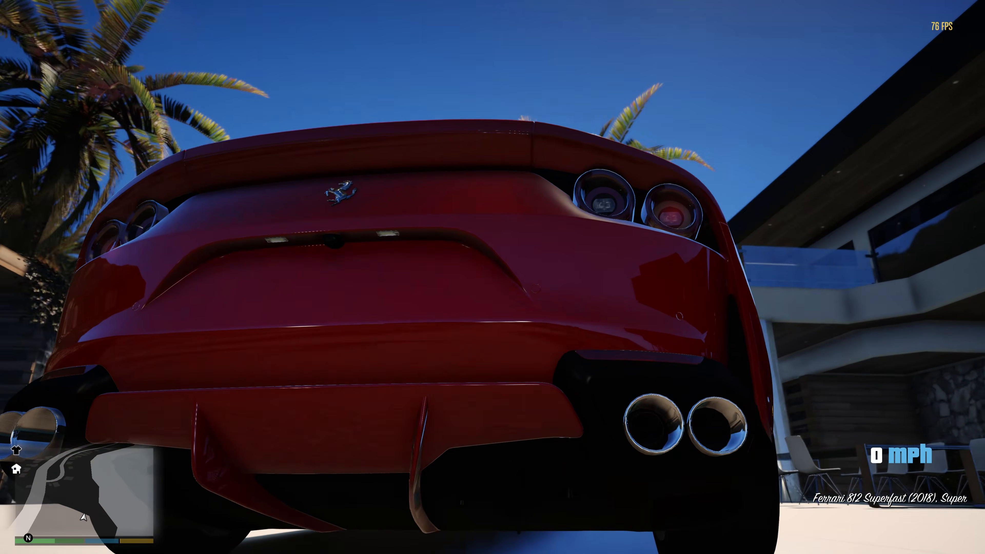
key(w)
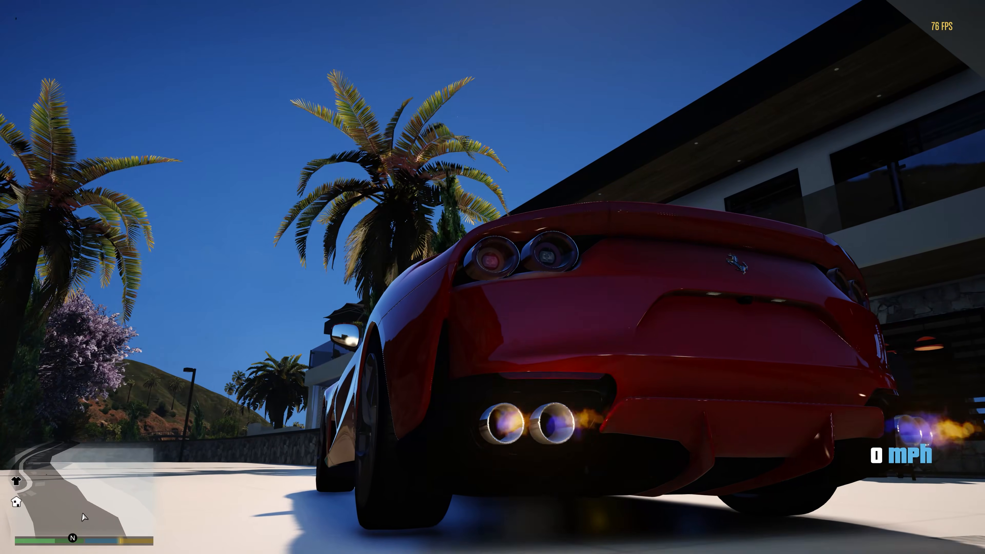
- Spawn an Adder from Menyoo's Super vehicles and go back to the main spawner page
key(F8)
key(Return)
key(Down)
key(Down)
key(Down)
key(Down)
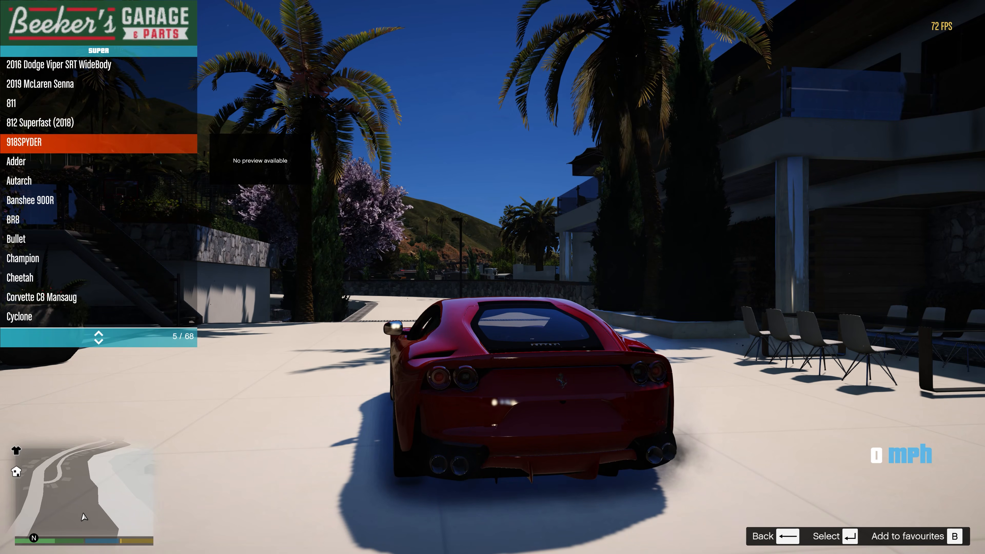
key(Down)
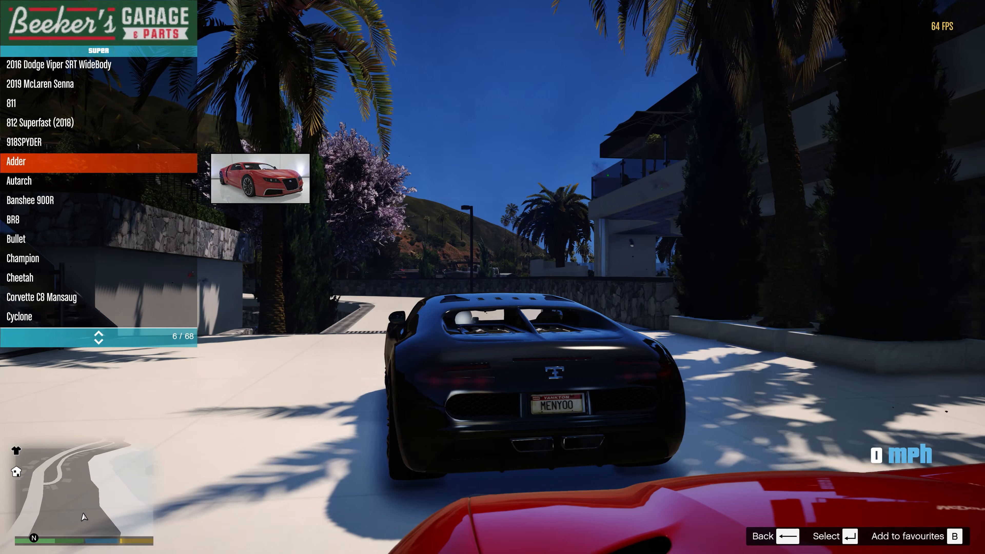
key(BackSpace)
key(BackSpace)
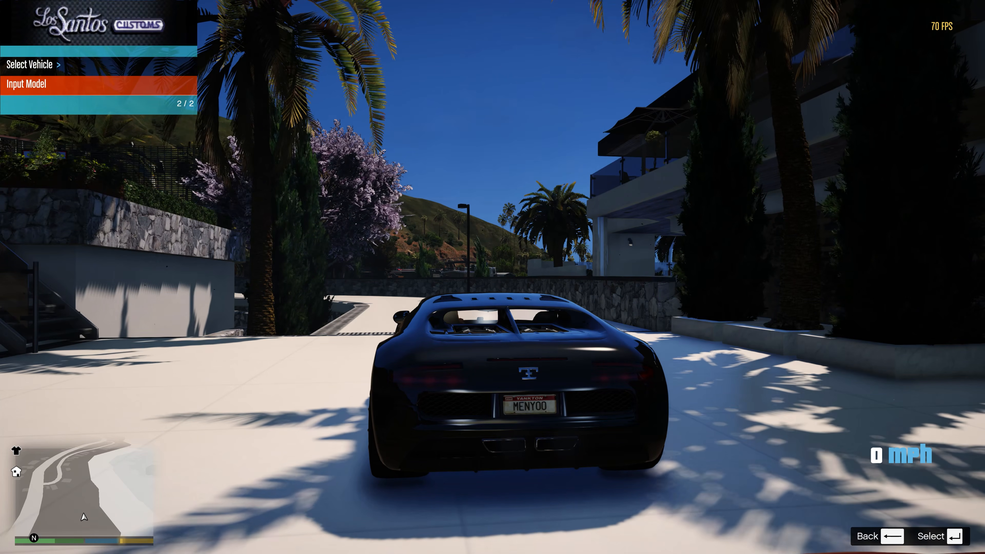
- Browse Menyoo's Sports vehicles down to the Elegy RH8 and close the menu
key(Down)
key(Down)
key(Return)
key(Down)
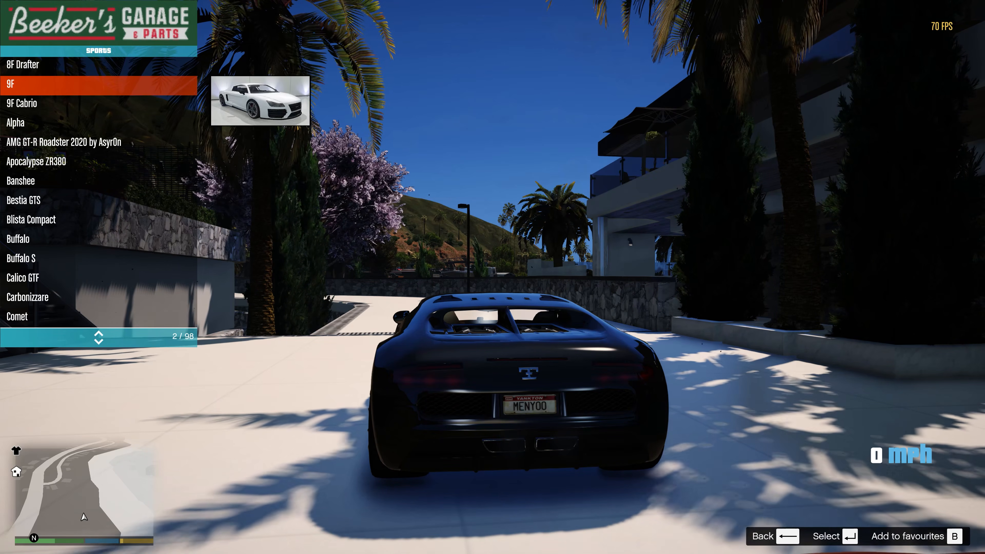
key(Down)
key(Down)
key(Down)
key(Down)
key(Down)
key(Down)
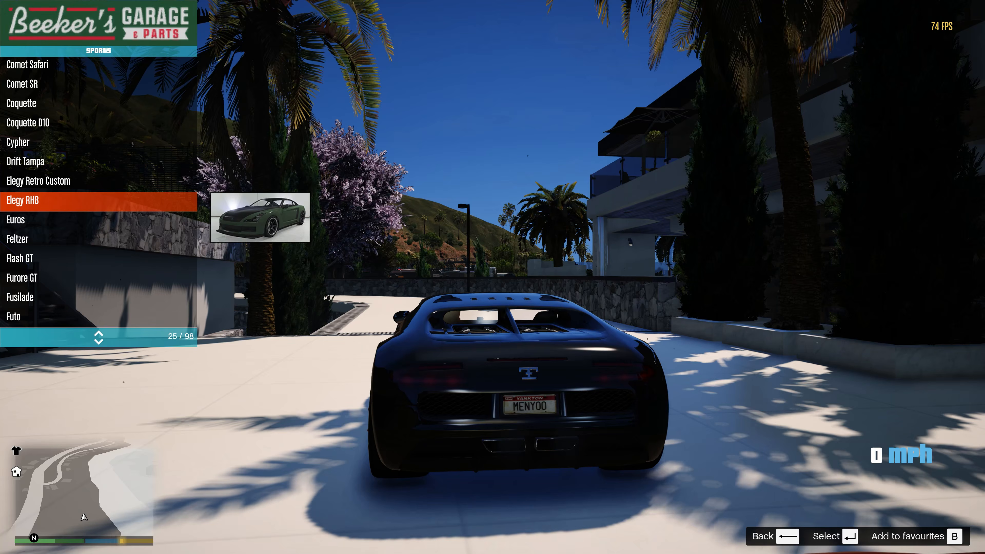
key(Return)
key(BackSpace)
key(BackSpace)
key(BackSpace)
key(BackSpace)
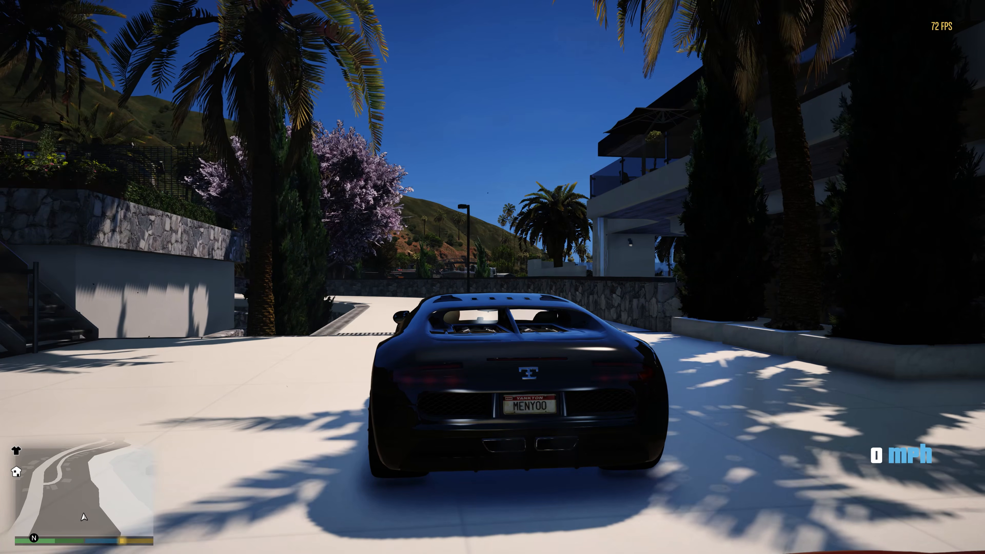
- Drive the Corvette C8 Mansaug up the driveway, through the gate and onto Great Ocean Hwy
key(w)
key(w)
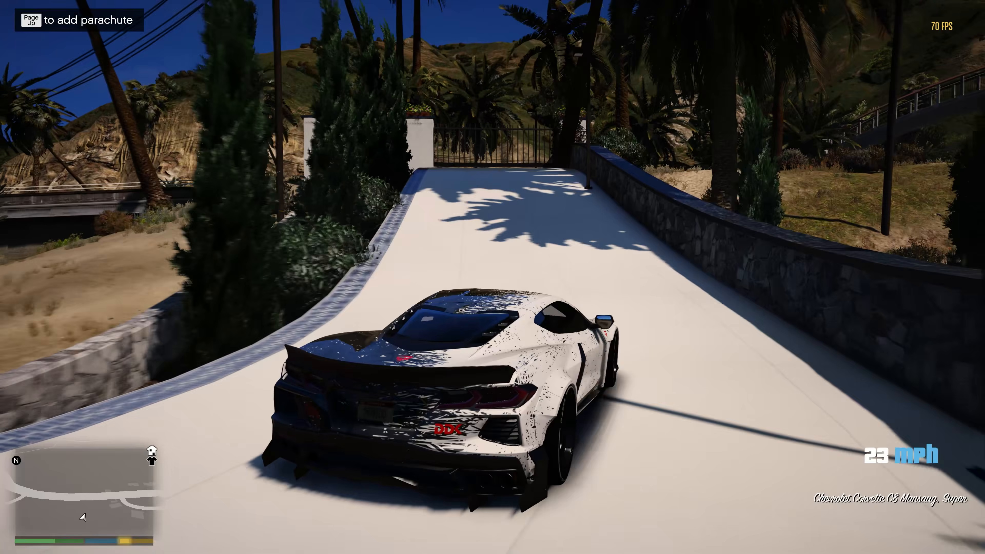
key(w)
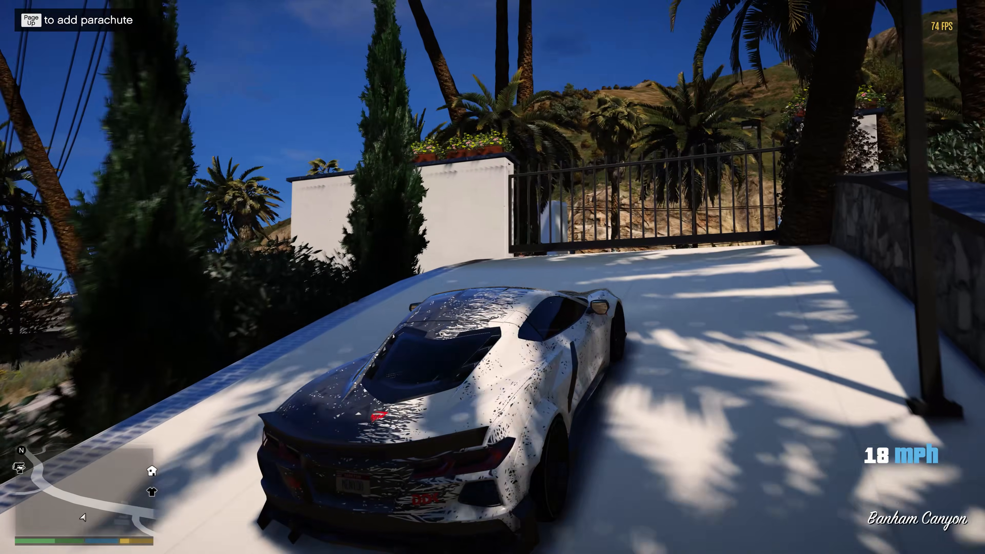
key(s)
key(w)
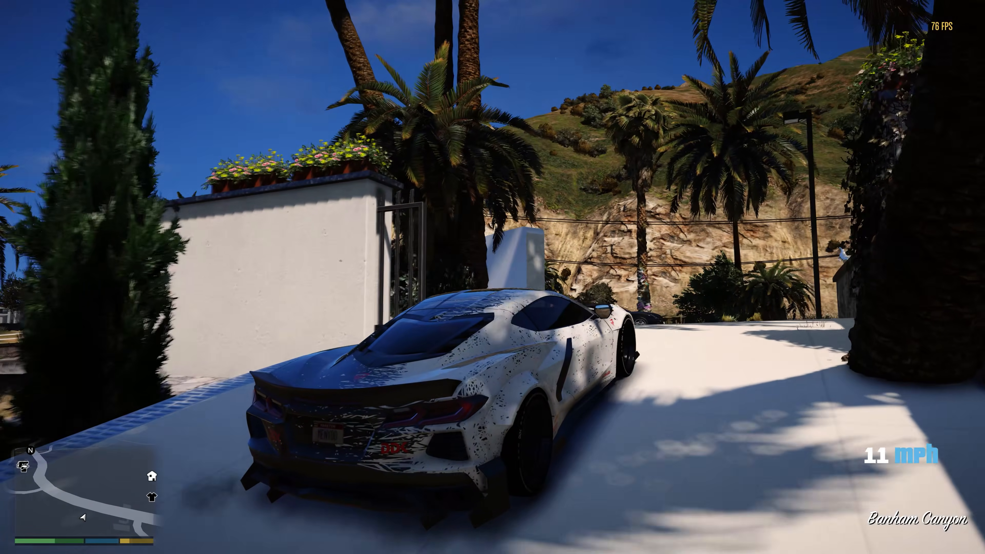
key(w)
key(s)
key(d)
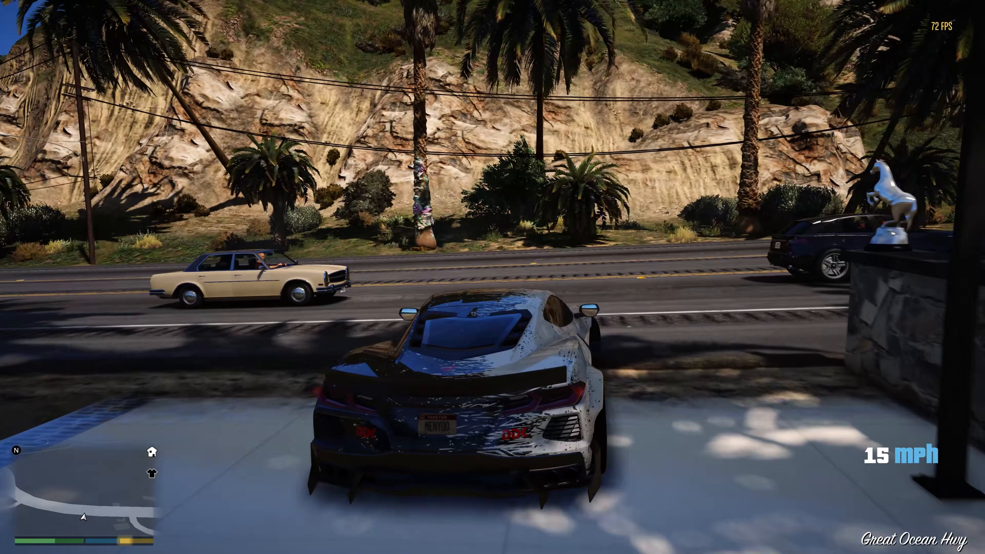
key(d)
key(w)
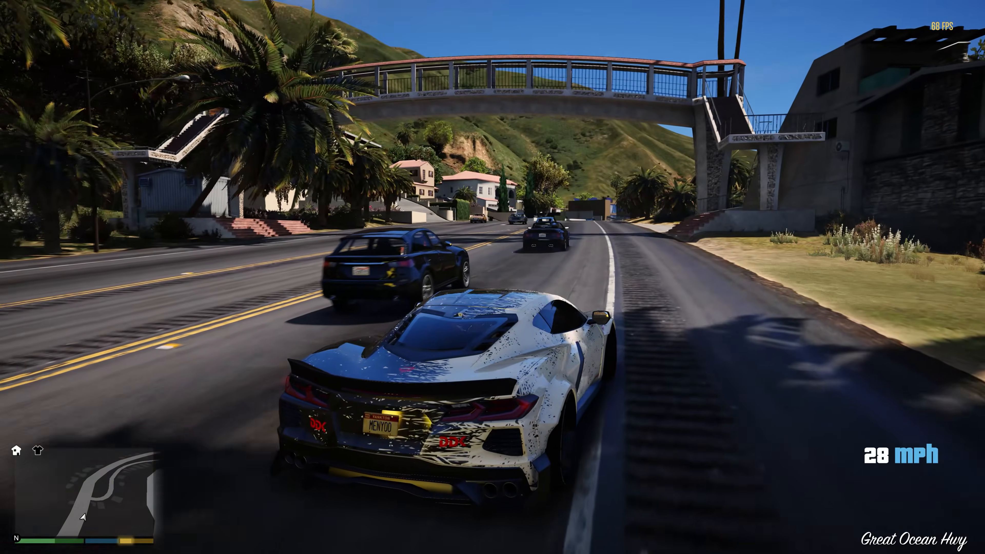
- Drive the Corvette C8 Mansaug under the footbridge and along Ineseno Road beside the guardrail
key(w)
key(d)
key(s)
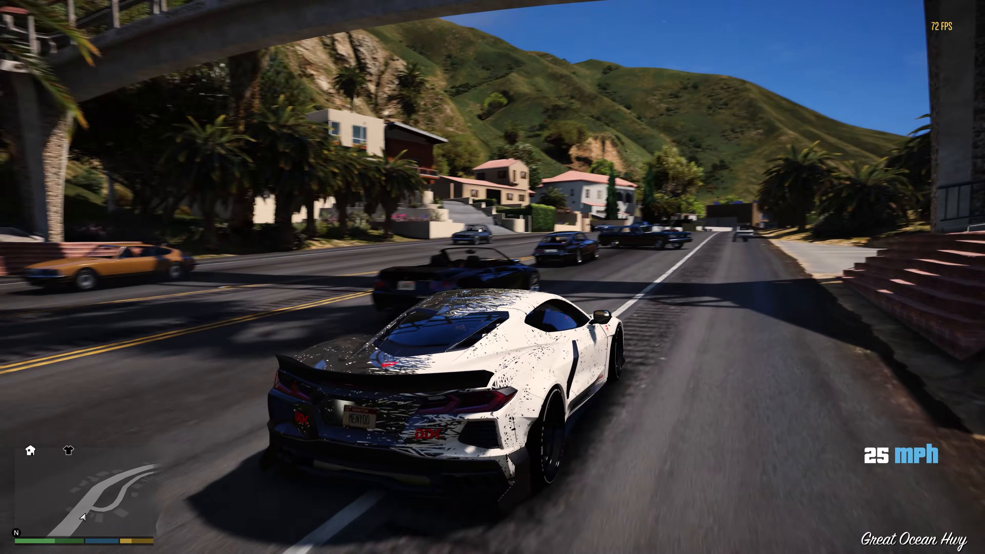
key(w)
key(a)
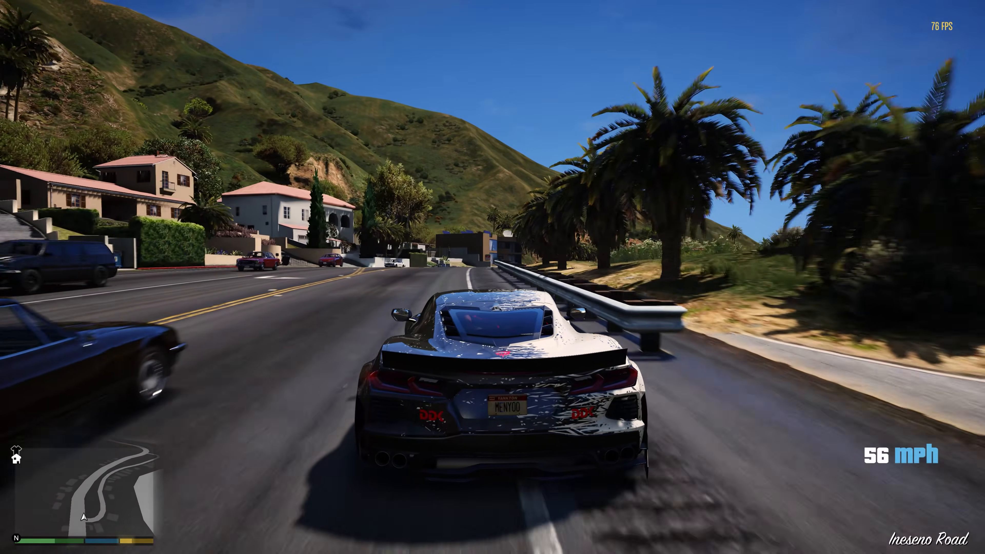
key(a)
key(w)
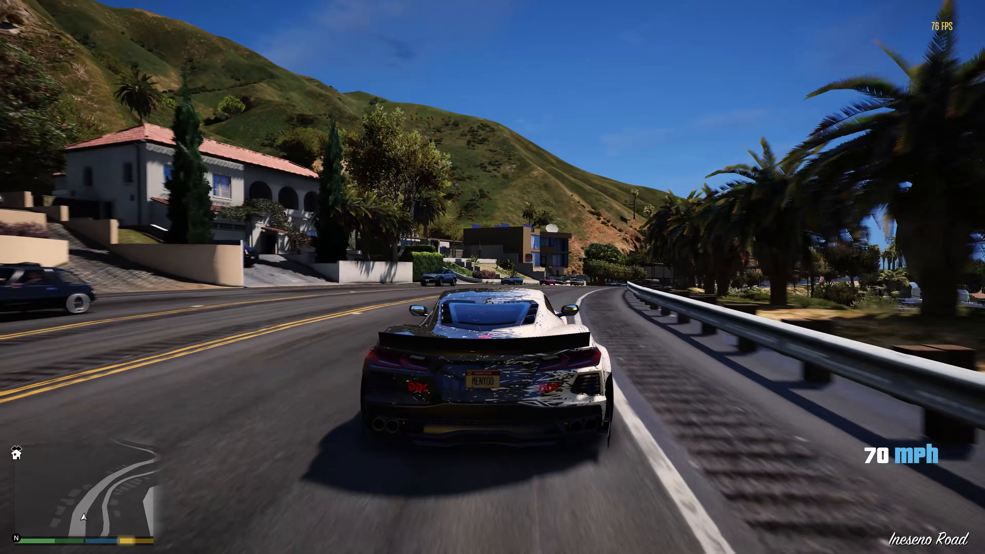
key(d)
key(w)
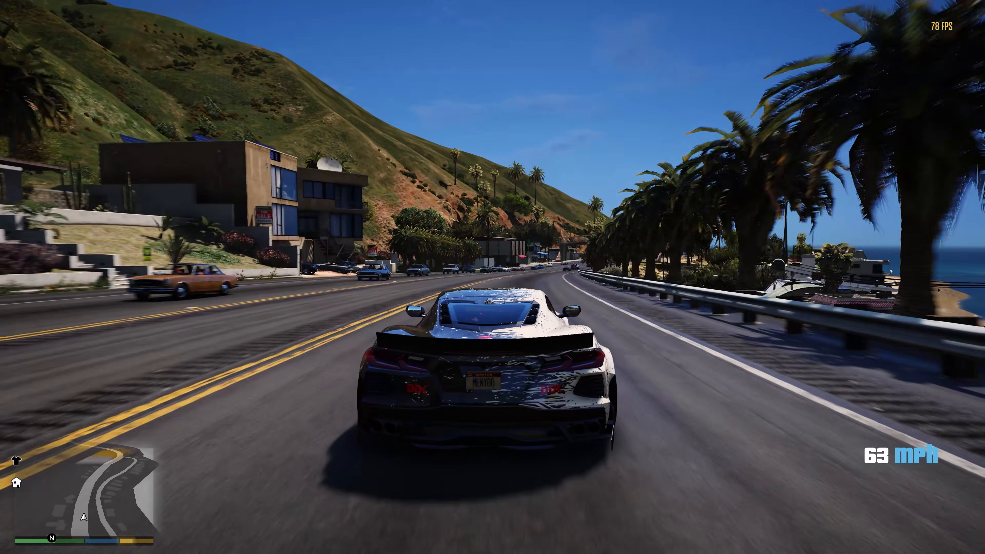
key(w)
key(d)
key(w)
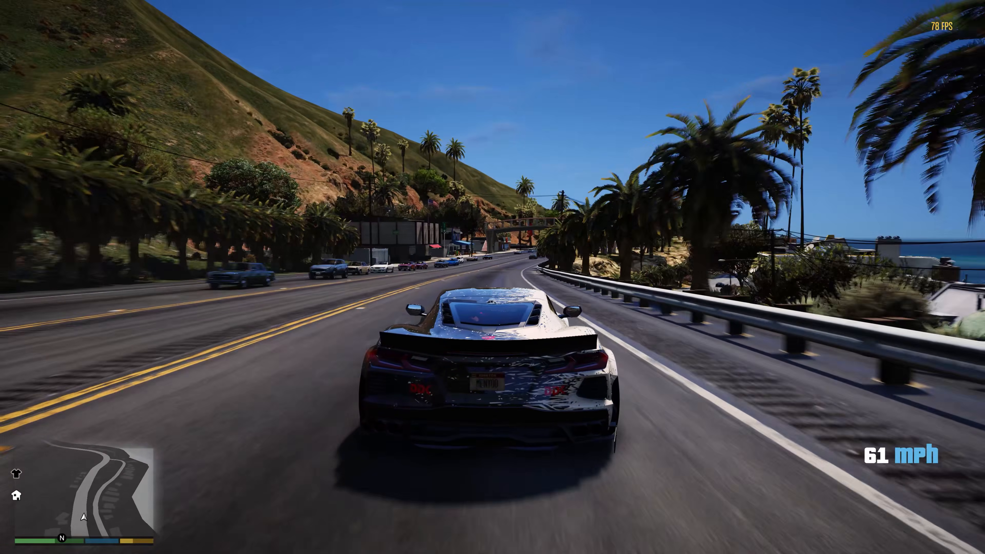
key(w)
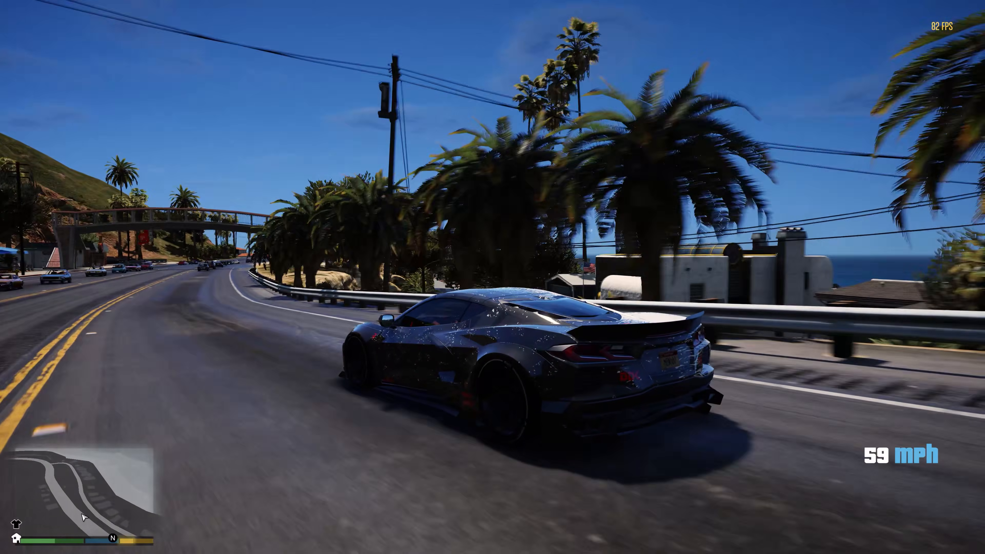